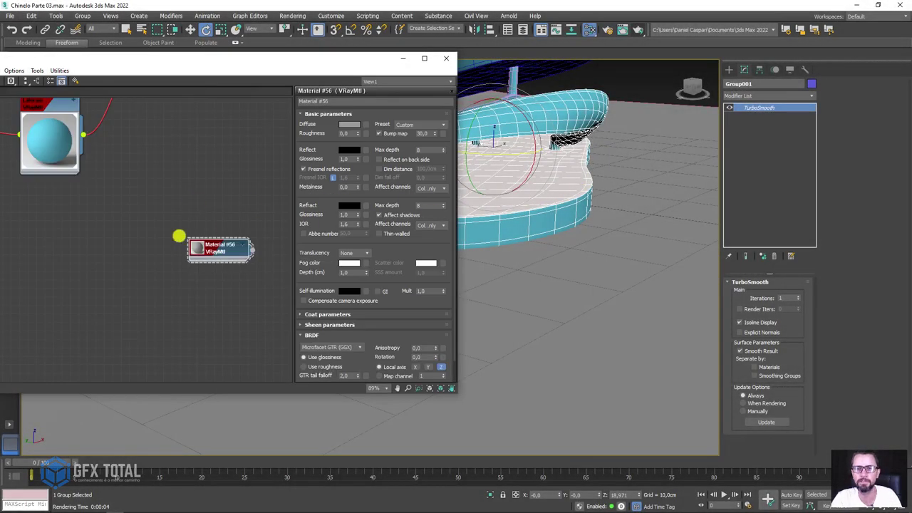
# Drag the Material #57 VRayMtl node onto the flip-flop group and confirm the assignment
pyautogui.scroll(-2, 179, 236)
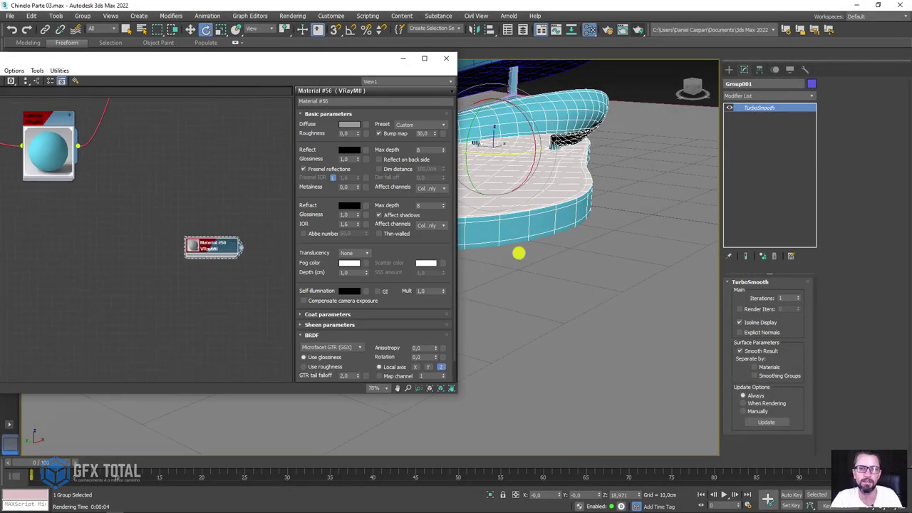
pyautogui.scroll(2, 519, 252)
pyautogui.scroll(-1, 273, 228)
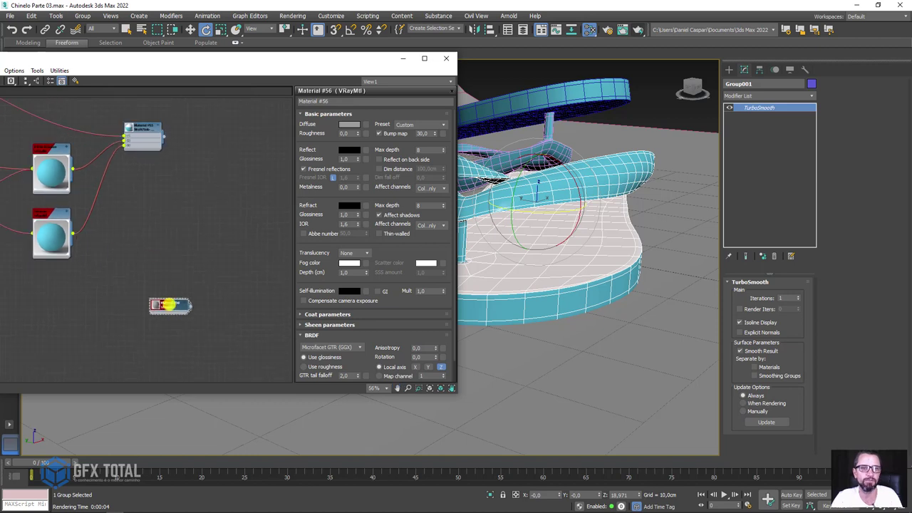
pyautogui.moveTo(168, 304)
pyautogui.mouseDown()
pyautogui.moveTo(213, 123)
pyautogui.moveTo(208, 170)
pyautogui.mouseUp()
pyautogui.click(228, 161)
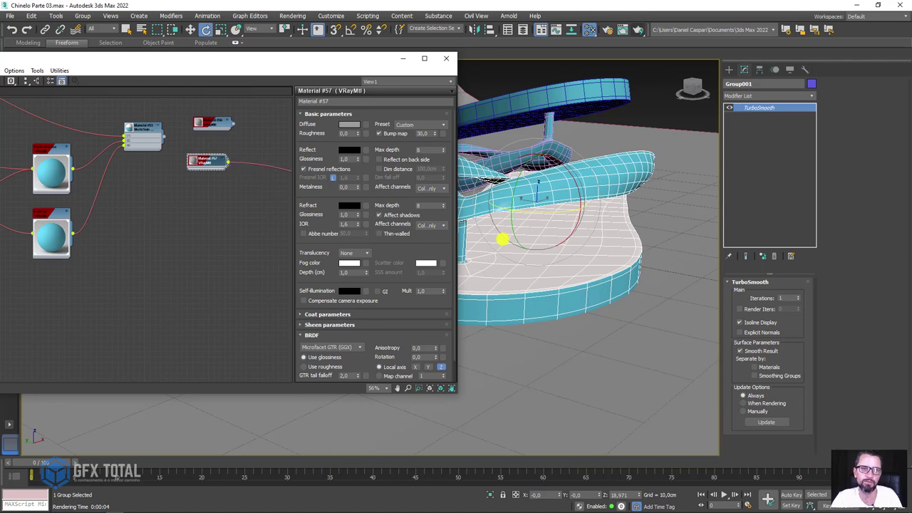
pyautogui.moveTo(503, 239); pyautogui.dragTo(505, 267)
pyautogui.click(477, 280)
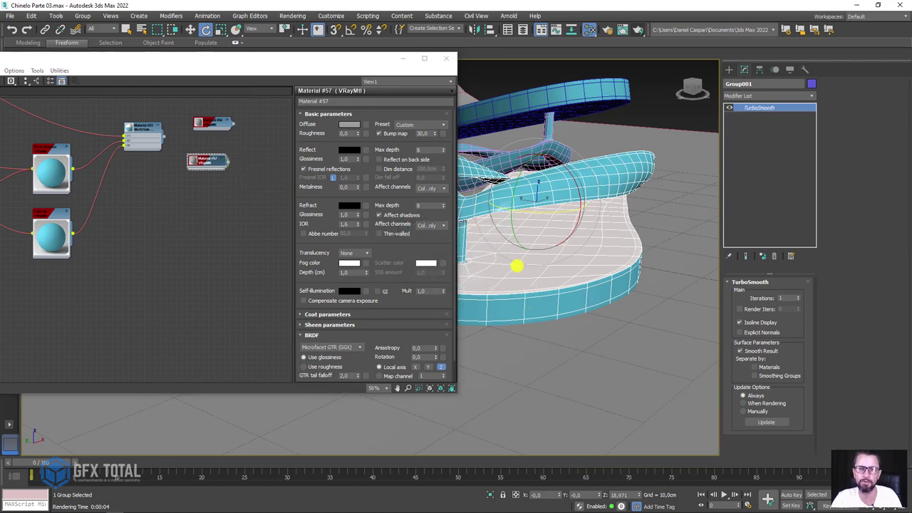
pyautogui.keyDown('alt'); pyautogui.moveTo(519, 264); pyautogui.dragTo(570, 310, button='middle'); pyautogui.keyUp('alt')
# Ungroup the flip-flop and assign Material #57 to the sole, Plane002
pyautogui.click(83, 16)
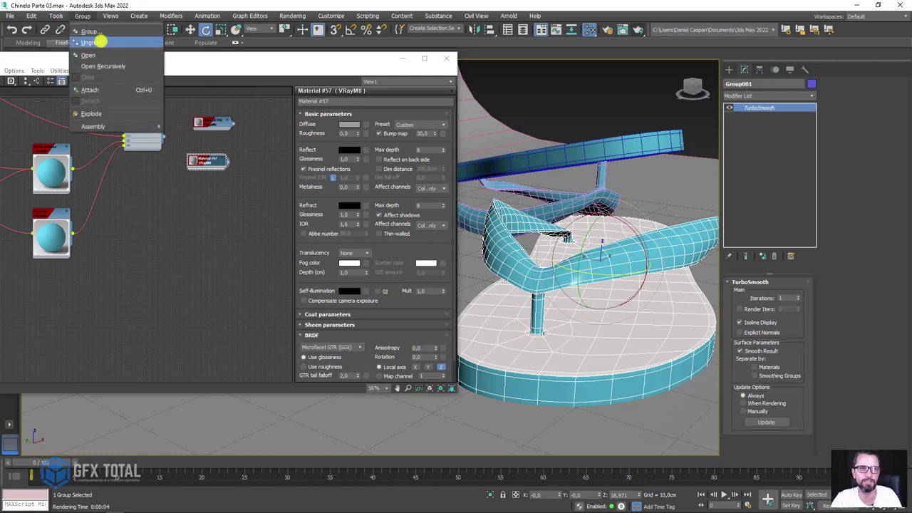
pyautogui.click(100, 39)
pyautogui.click(653, 386)
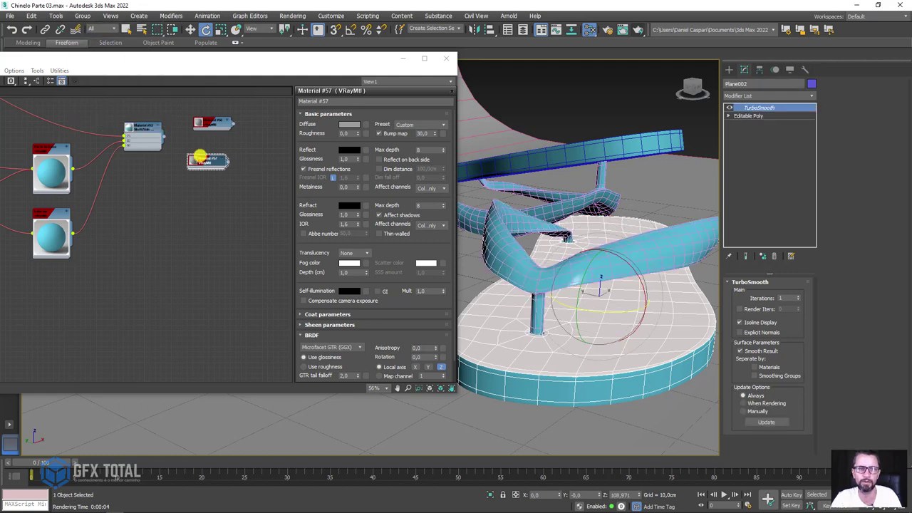
pyautogui.rightClick(204, 161)
pyautogui.click(218, 176)
# Create a Falloff map and wire it into Material #57's Diffuse map
pyautogui.scroll(3, 203, 163)
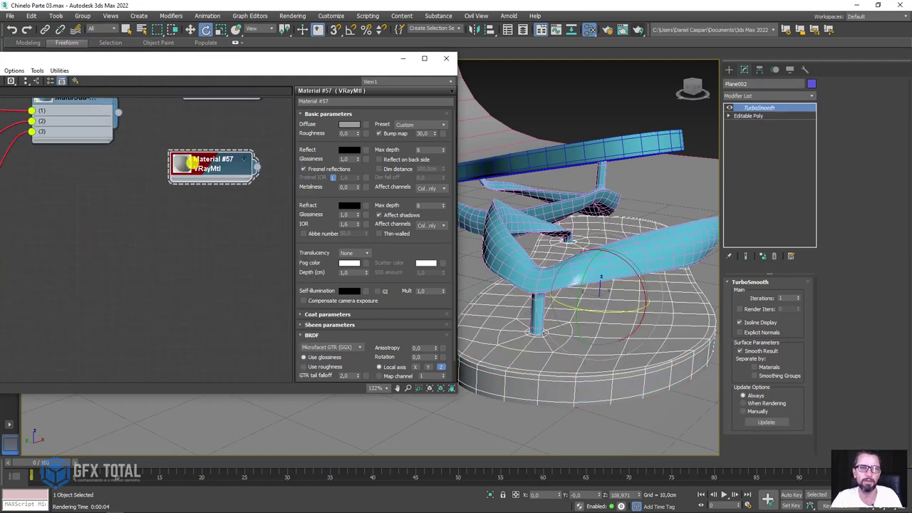
pyautogui.scroll(2, 228, 178)
pyautogui.scroll(2, 228, 177)
pyautogui.rightClick(153, 192)
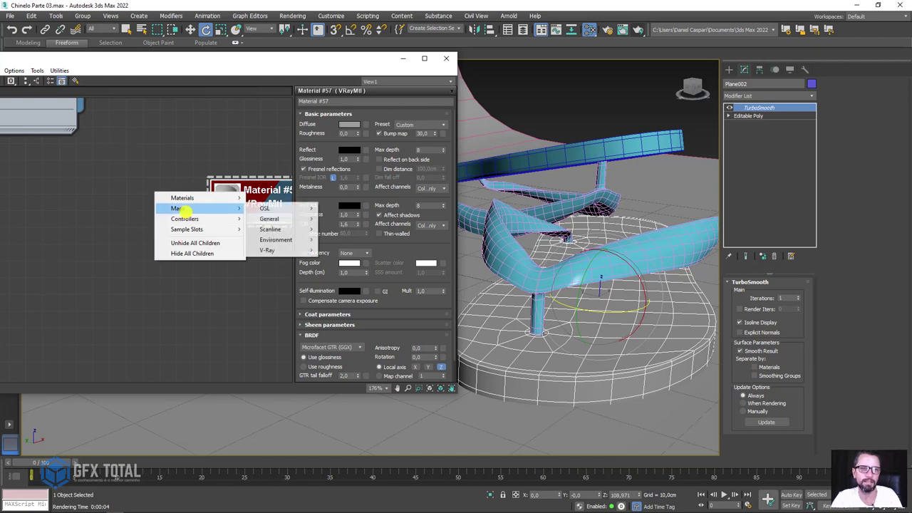
pyautogui.moveTo(269, 219)
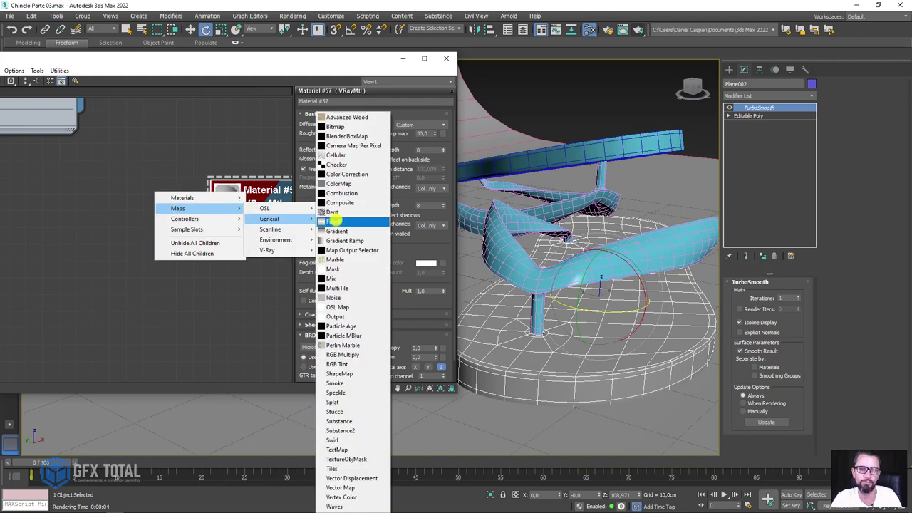
pyautogui.click(334, 221)
pyautogui.moveTo(228, 204); pyautogui.dragTo(142, 210)
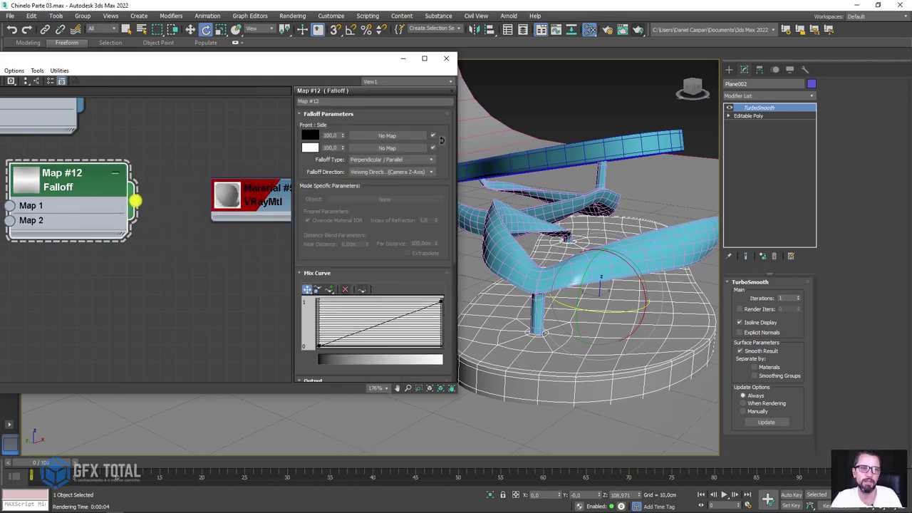
pyautogui.moveTo(225, 196)
pyautogui.mouseDown()
pyautogui.moveTo(246, 200)
pyautogui.moveTo(212, 223)
pyautogui.mouseUp()
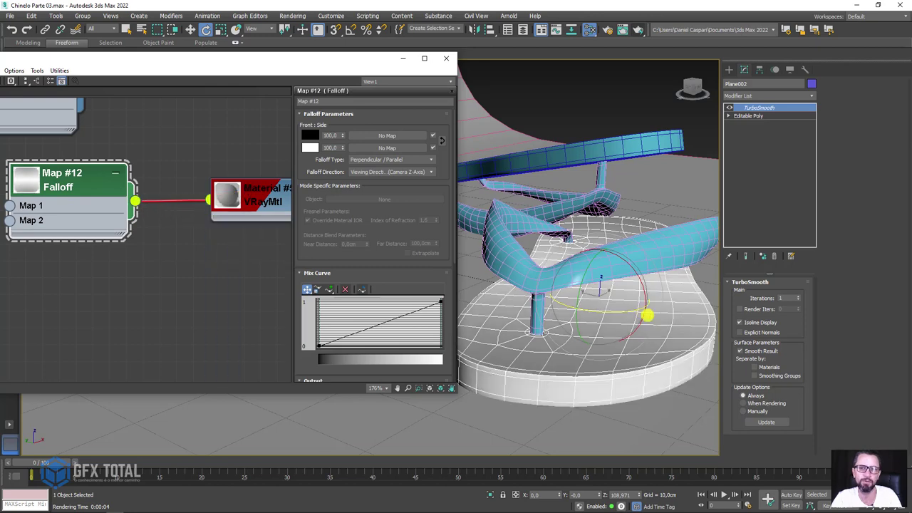
pyautogui.moveTo(647, 313)
pyautogui.keyDown('alt'); pyautogui.mouseDown(button='middle')
pyautogui.moveTo(535, 316)
pyautogui.moveTo(597, 84)
pyautogui.mouseUp(button='middle'); pyautogui.keyUp('alt')
# Render the flip-flop in V-Ray and inspect the falloff-shaded sole in the frame buffer
pyautogui.click(637, 29)
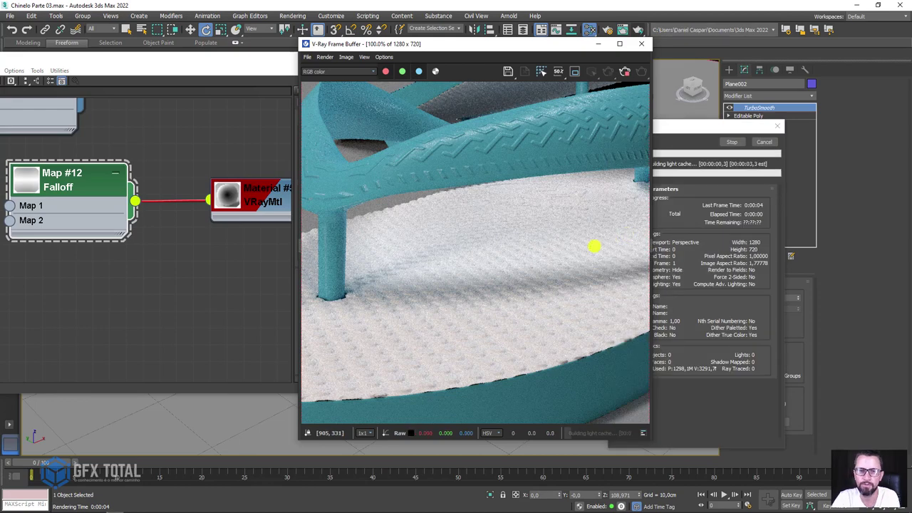
pyautogui.moveTo(565, 330)
pyautogui.mouseDown(button='middle')
pyautogui.moveTo(558, 307)
pyautogui.moveTo(380, 287)
pyautogui.mouseUp(button='middle')
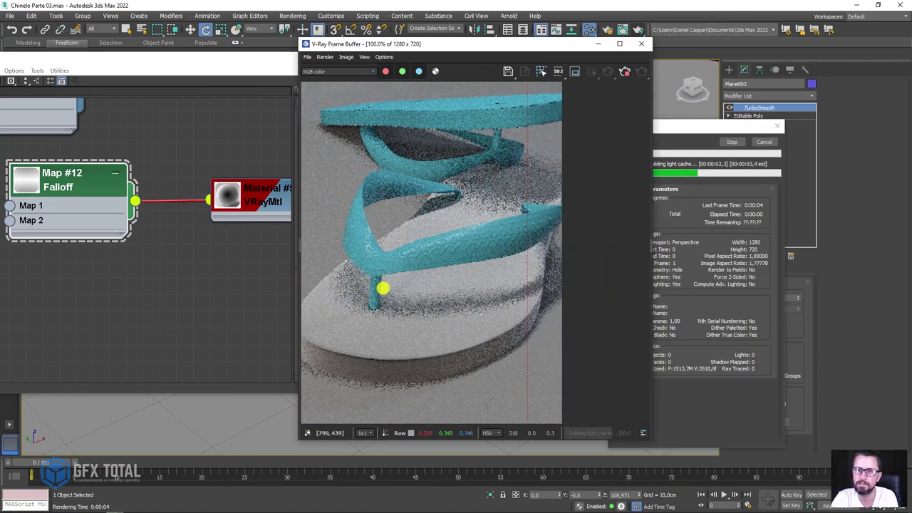
pyautogui.scroll(-2, 381, 287)
pyautogui.scroll(1, 436, 293)
pyautogui.scroll(1, 530, 271)
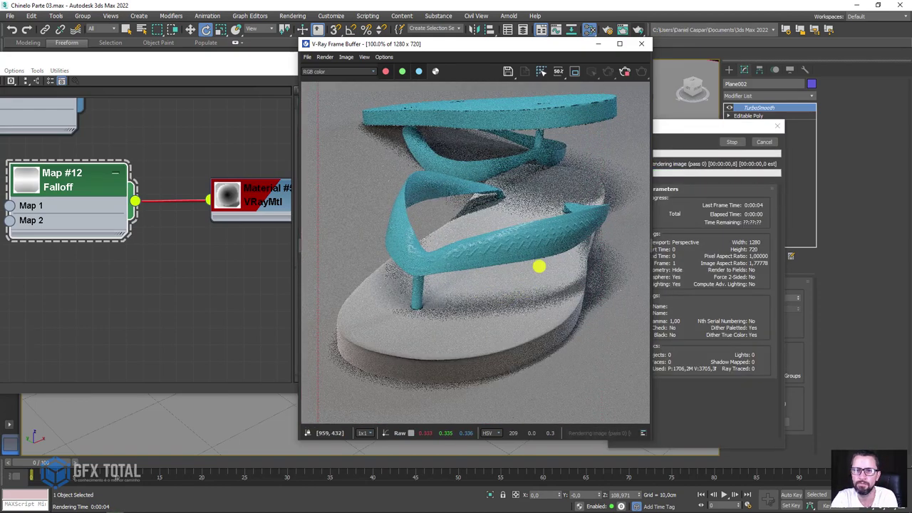
# Stop the render and open the Map #12 Falloff node's settings
pyautogui.click(763, 143)
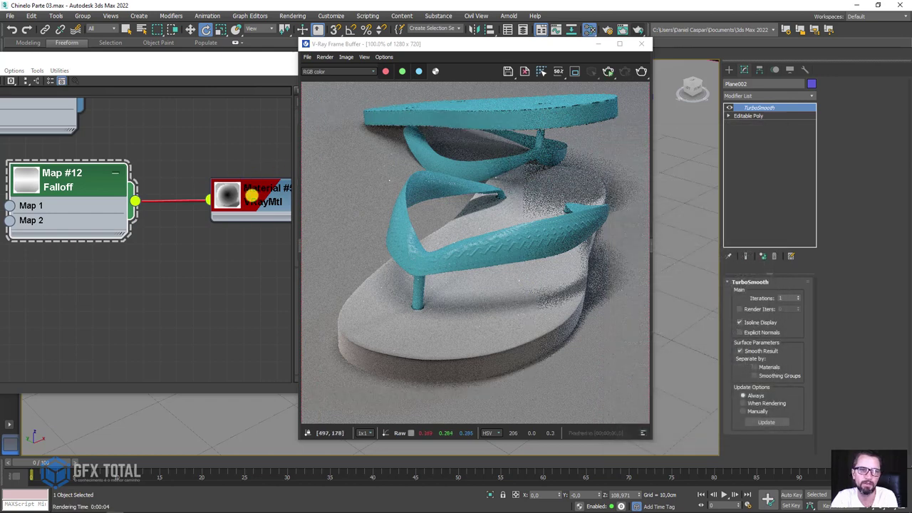
pyautogui.click(254, 195)
pyautogui.doubleClick(69, 179)
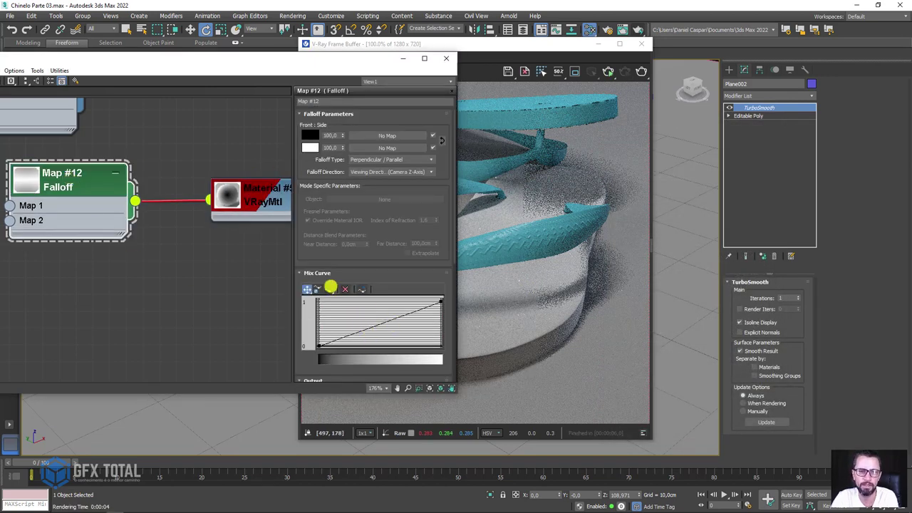
# Add a mid-curve point to the Falloff Mix Curve, raise it up-left, and re-render
pyautogui.click(330, 287)
pyautogui.click(369, 327)
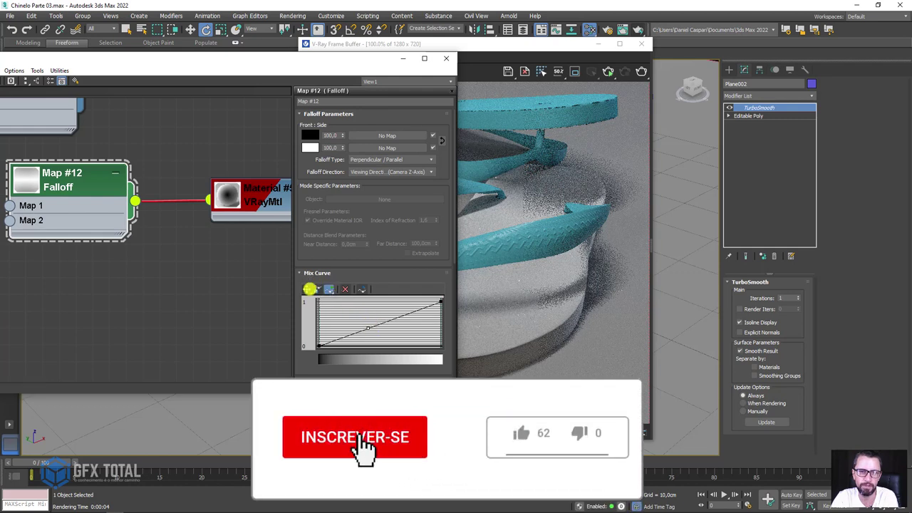
pyautogui.click(308, 288)
pyautogui.moveTo(368, 326); pyautogui.dragTo(349, 307)
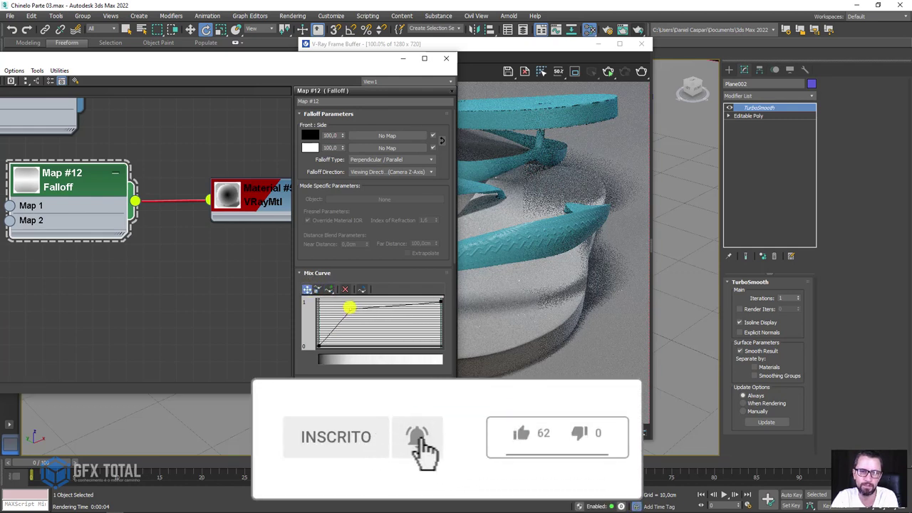
pyautogui.click(637, 73)
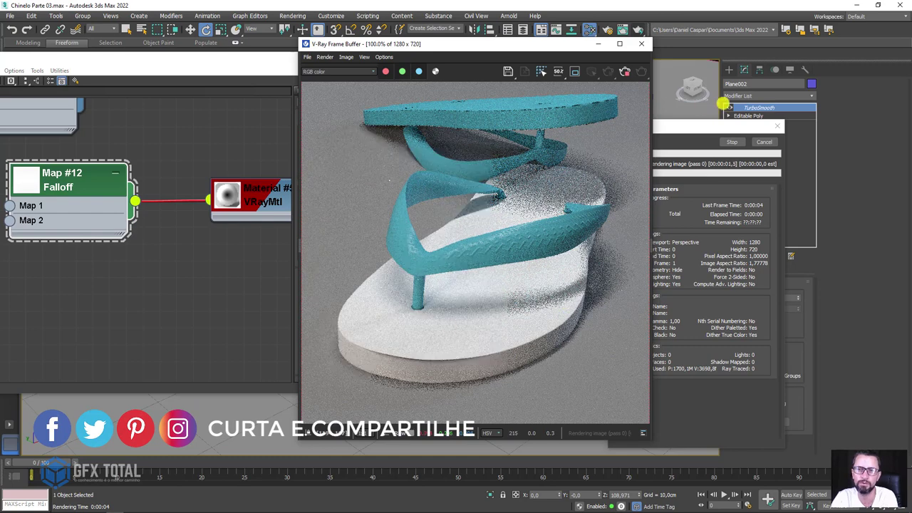
pyautogui.doubleClick(96, 184)
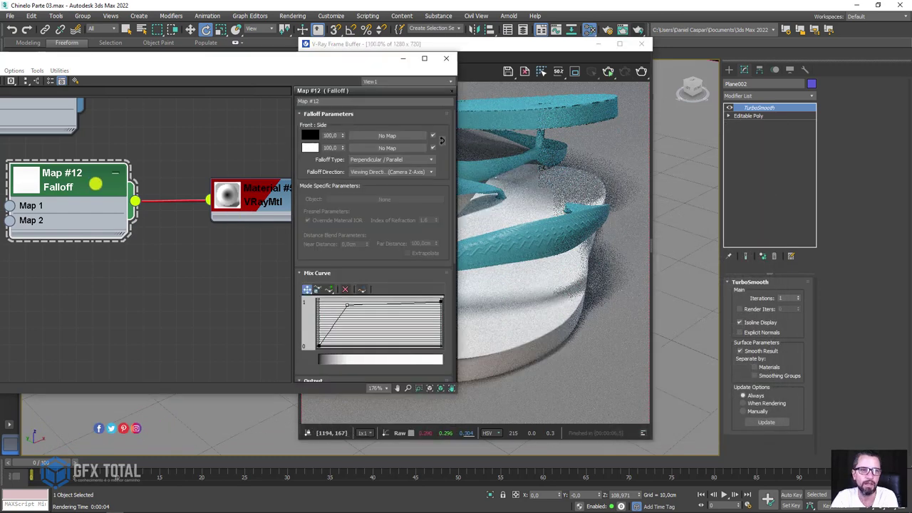
# Set the Falloff Type to Fresnel and run a test render
pyautogui.click(404, 159)
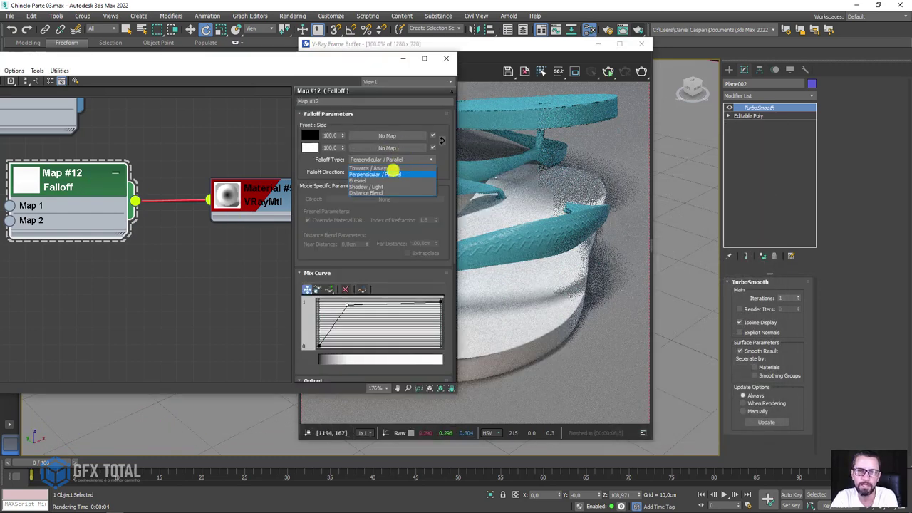
pyautogui.click(372, 181)
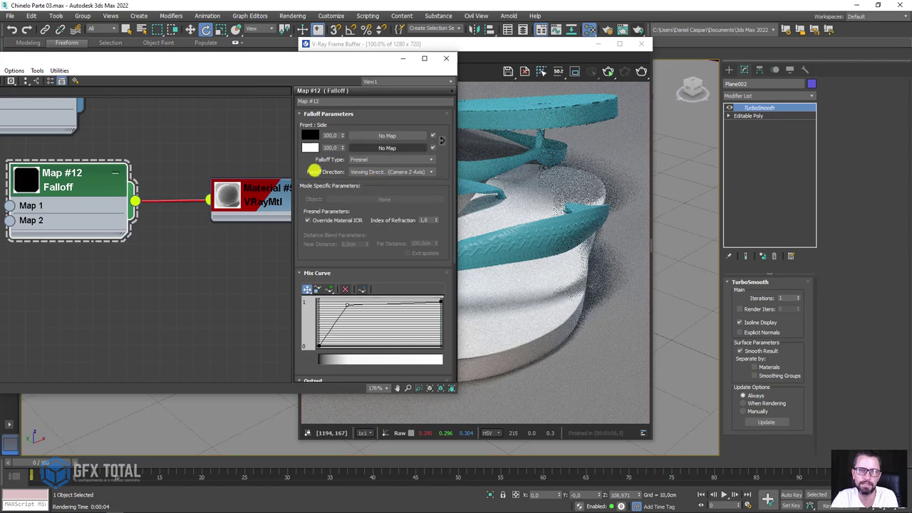
pyautogui.click(643, 72)
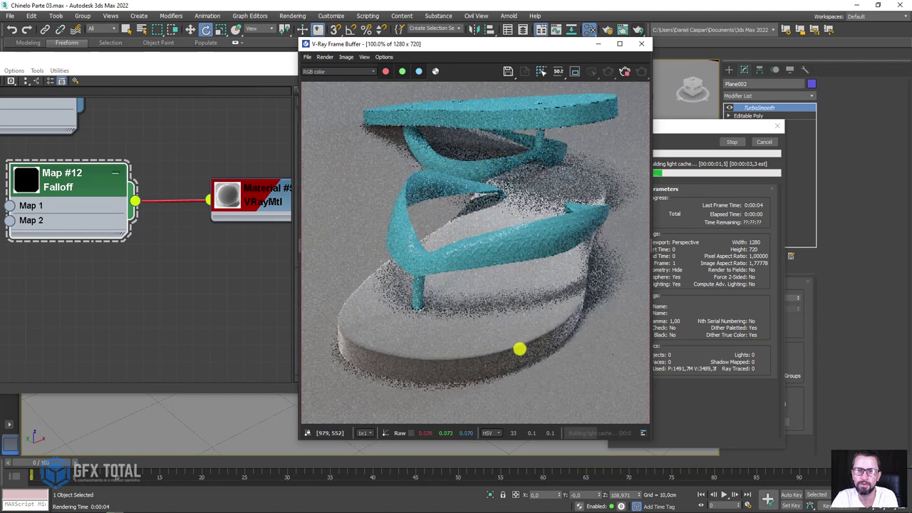
pyautogui.click(760, 142)
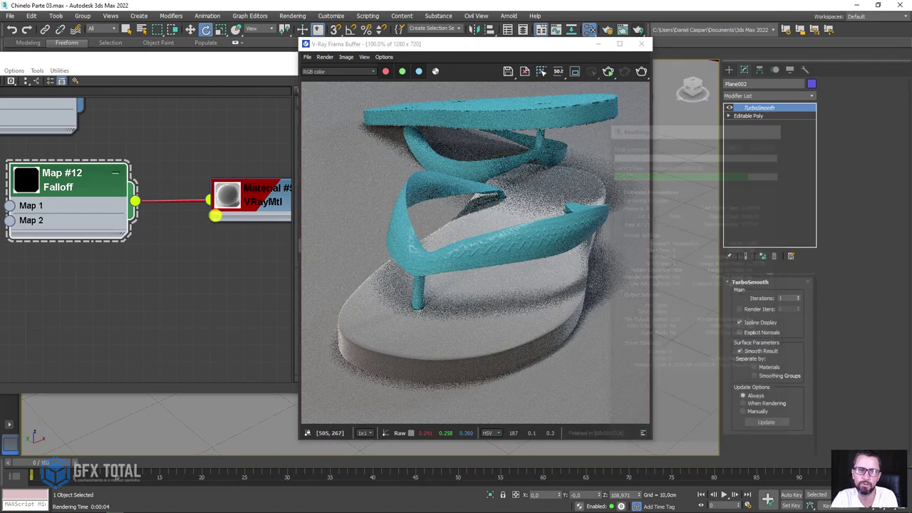
# Pull the Mix Curve point down to the lower right and re-render for a black sole
pyautogui.doubleClick(95, 180)
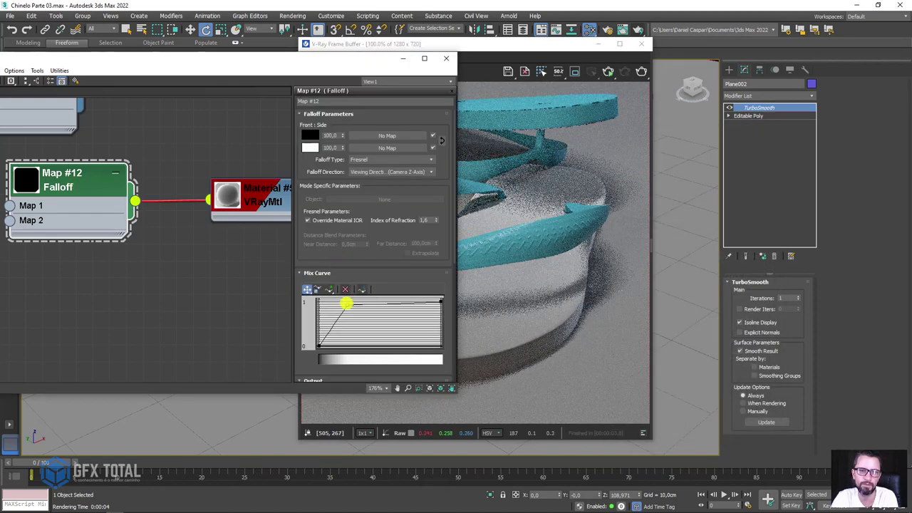
pyautogui.moveTo(345, 303); pyautogui.dragTo(430, 344)
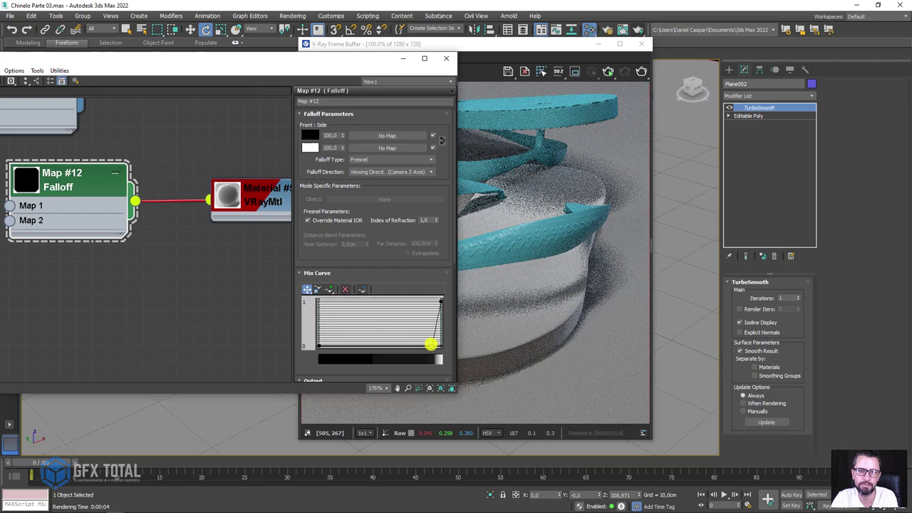
pyautogui.click(633, 79)
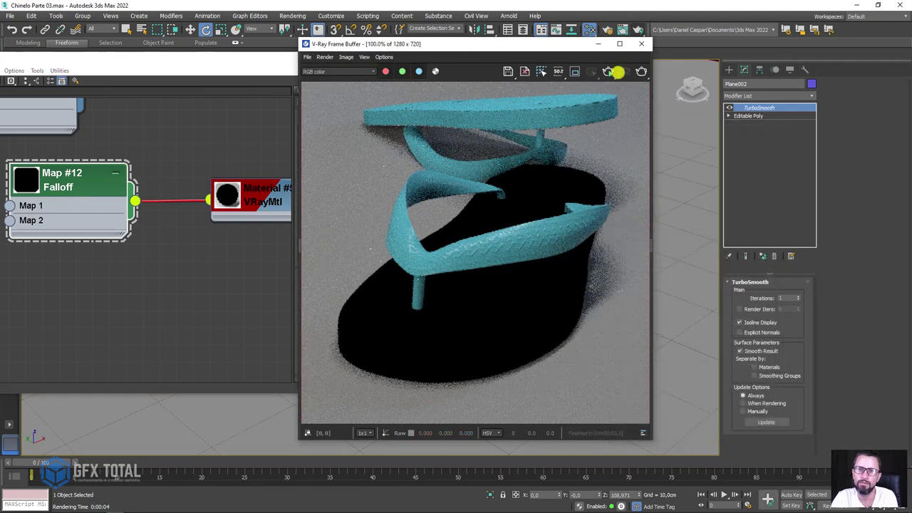
pyautogui.moveTo(525, 44); pyautogui.dragTo(627, 39)
pyautogui.scroll(1, 643, 206)
# Raise the Mix Curve point and shift the curve's start point right so the gradient starts black
pyautogui.scroll(1, 657, 252)
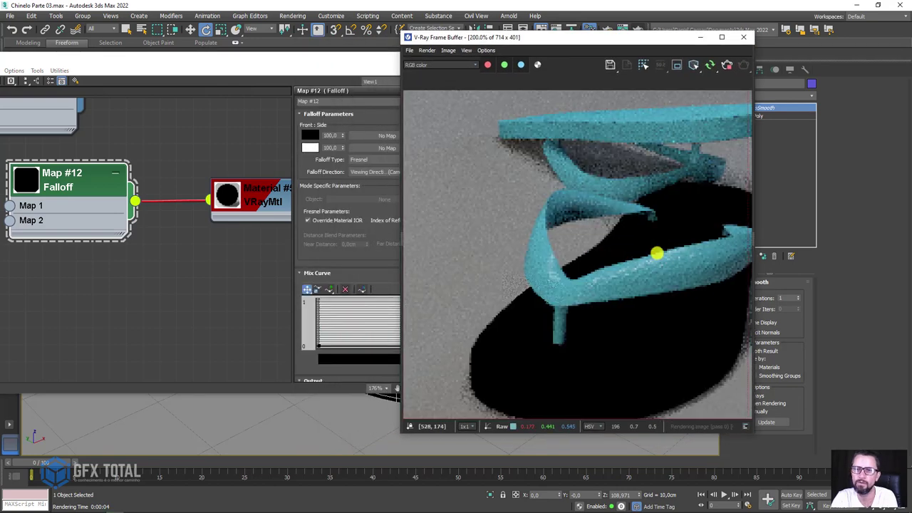
pyautogui.click(73, 188)
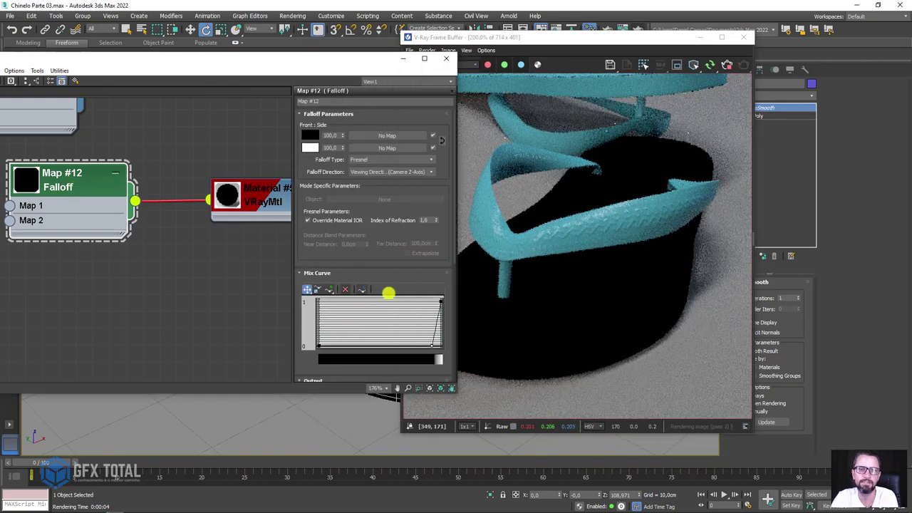
pyautogui.moveTo(427, 346); pyautogui.dragTo(424, 343)
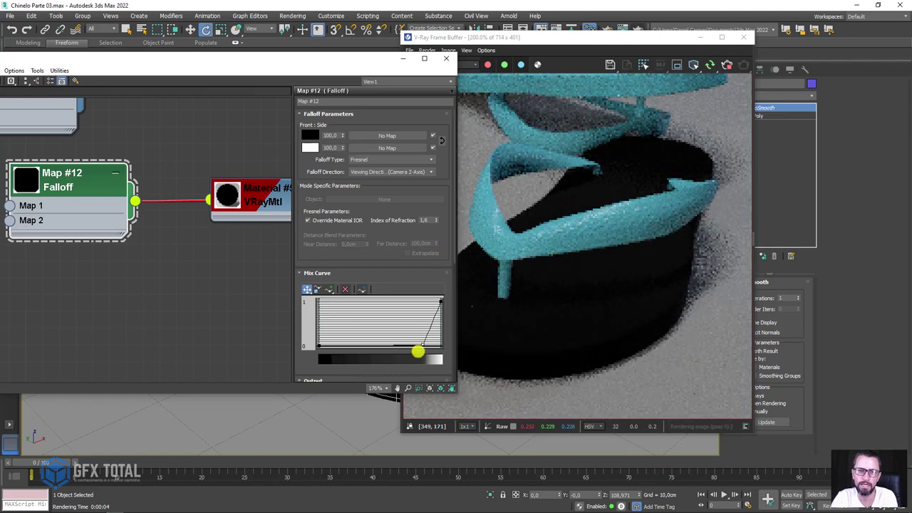
pyautogui.moveTo(417, 350); pyautogui.dragTo(343, 300)
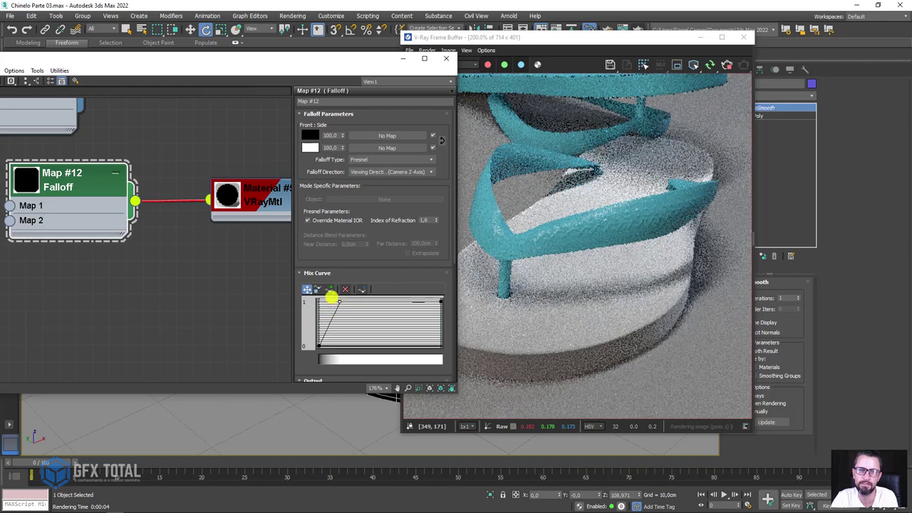
pyautogui.click(325, 297)
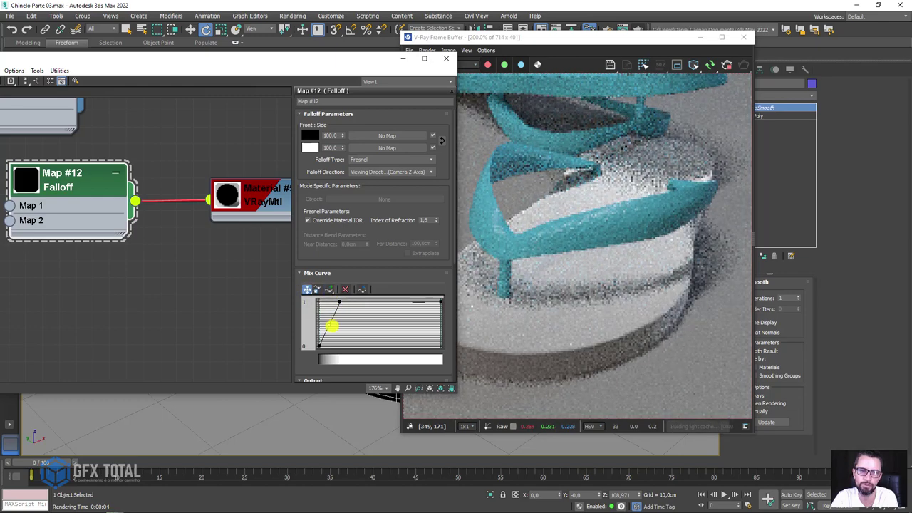
pyautogui.moveTo(319, 346); pyautogui.dragTo(336, 346)
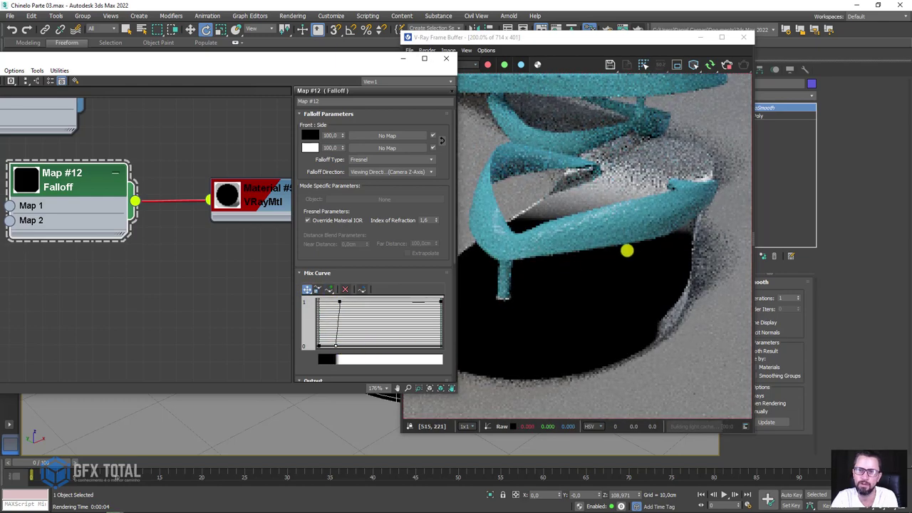
# Try Shadow / Light and Distance Blend, then set the Falloff Type to Towards / Away
pyautogui.click(391, 160)
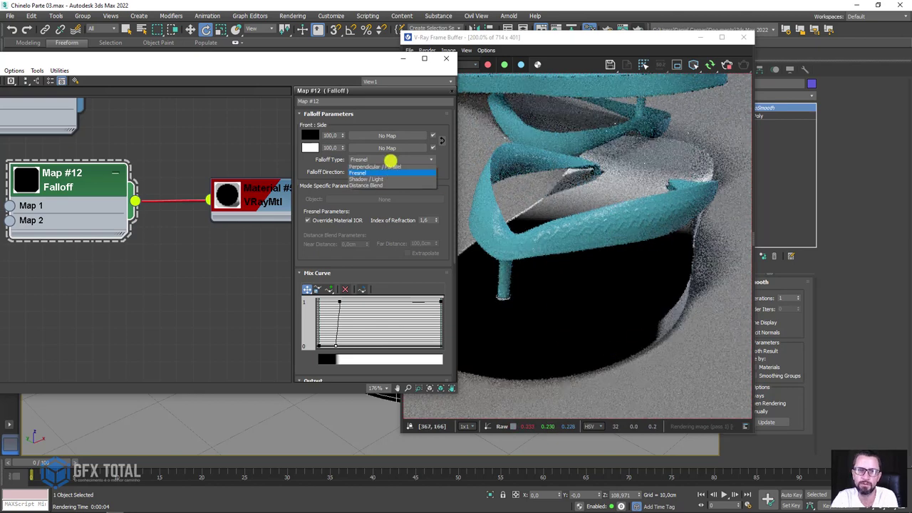
pyautogui.click(381, 186)
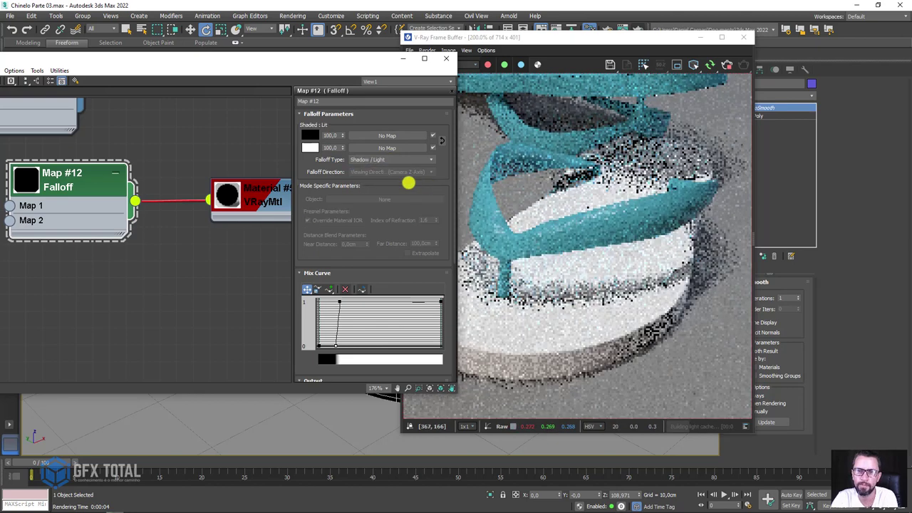
pyautogui.click(386, 159)
pyautogui.click(376, 193)
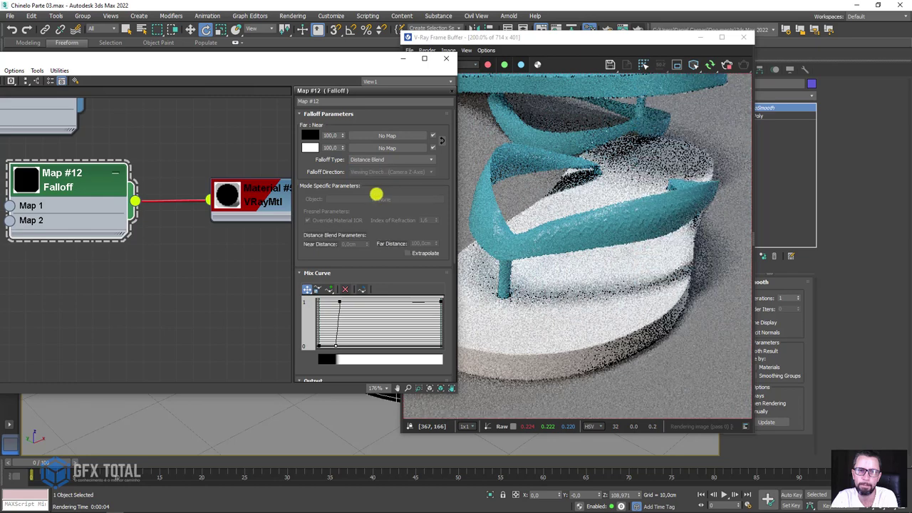
pyautogui.click(363, 160)
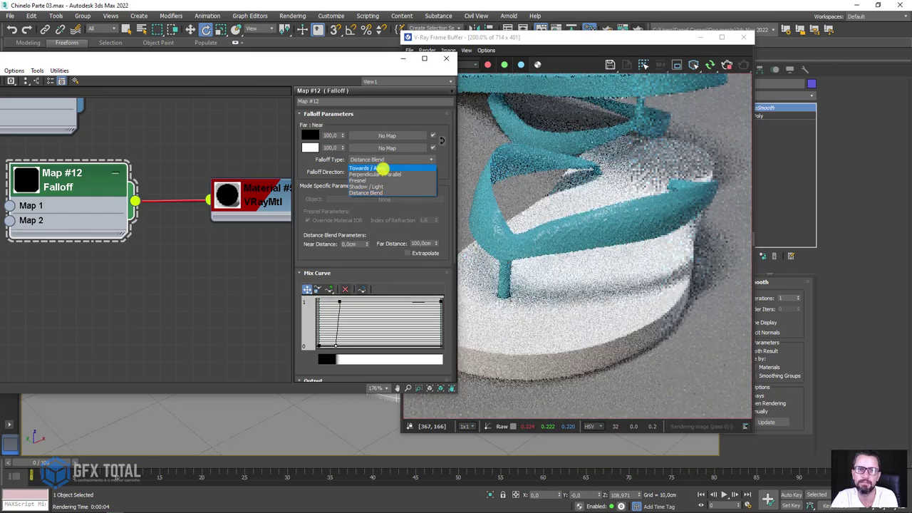
pyautogui.click(382, 166)
pyautogui.scroll(-2, 627, 314)
pyautogui.click(662, 285)
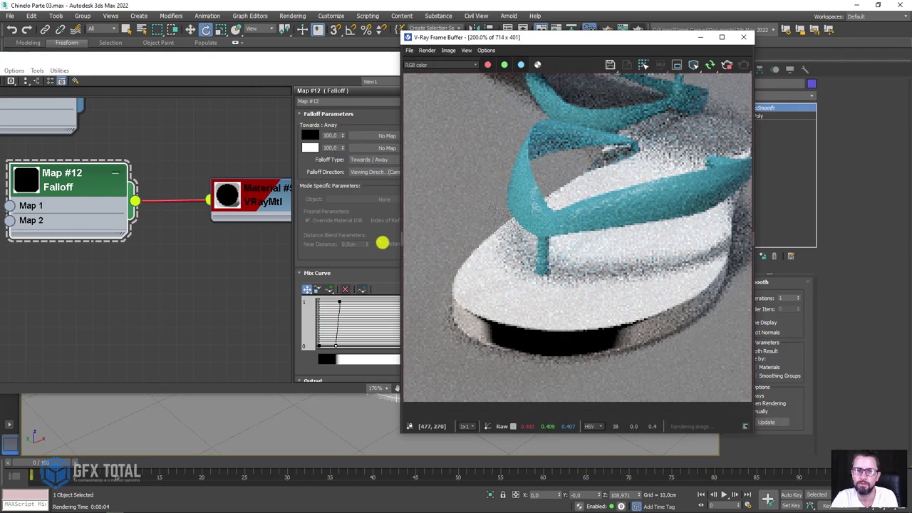
pyautogui.click(252, 197)
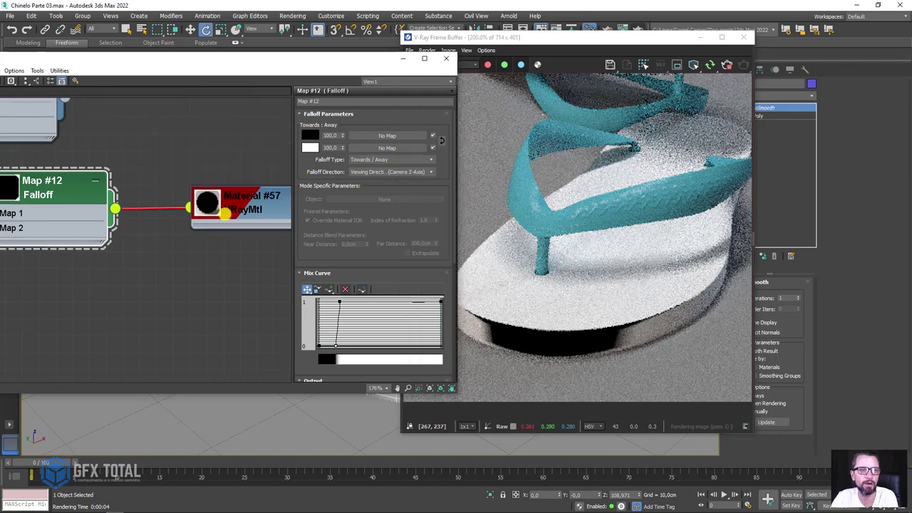
# Drag a Mix Curve point right into a gradual black-to-white ramp and check the render
pyautogui.scroll(-1, 227, 246)
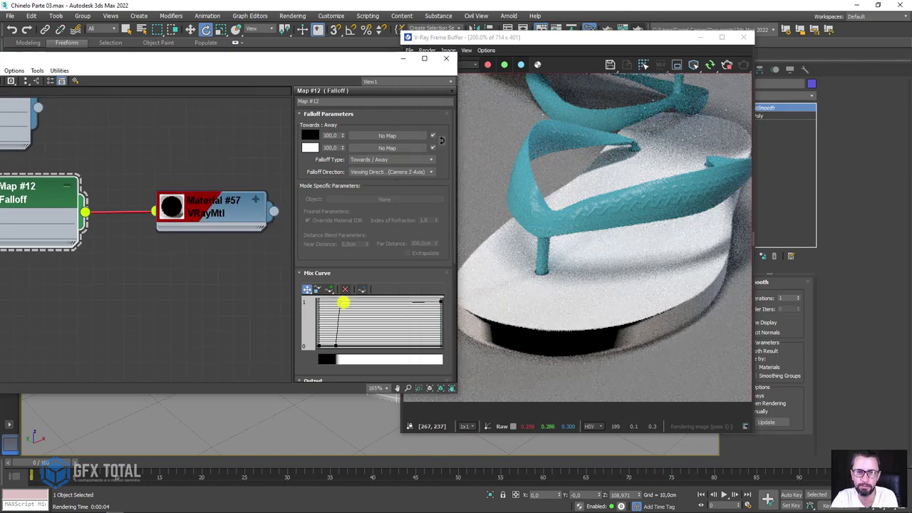
pyautogui.moveTo(364, 305); pyautogui.dragTo(378, 302)
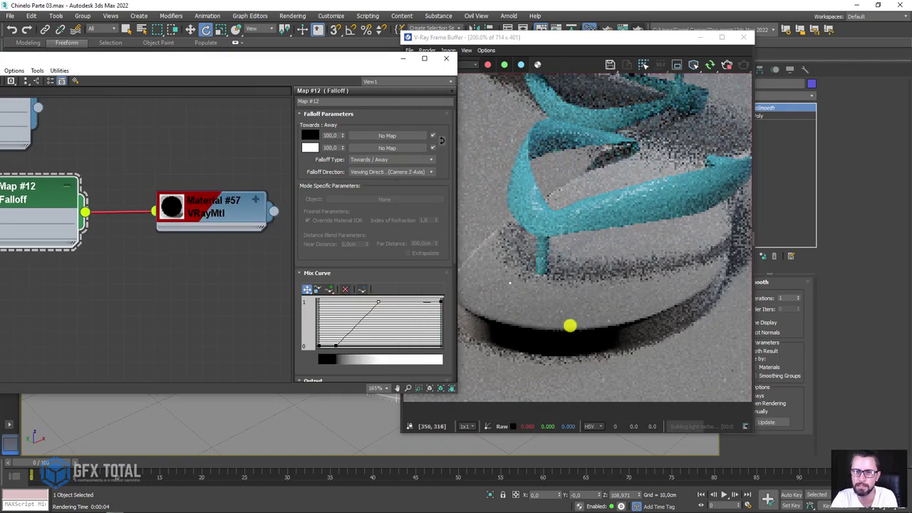
pyautogui.click(565, 312)
pyautogui.scroll(2, 584, 301)
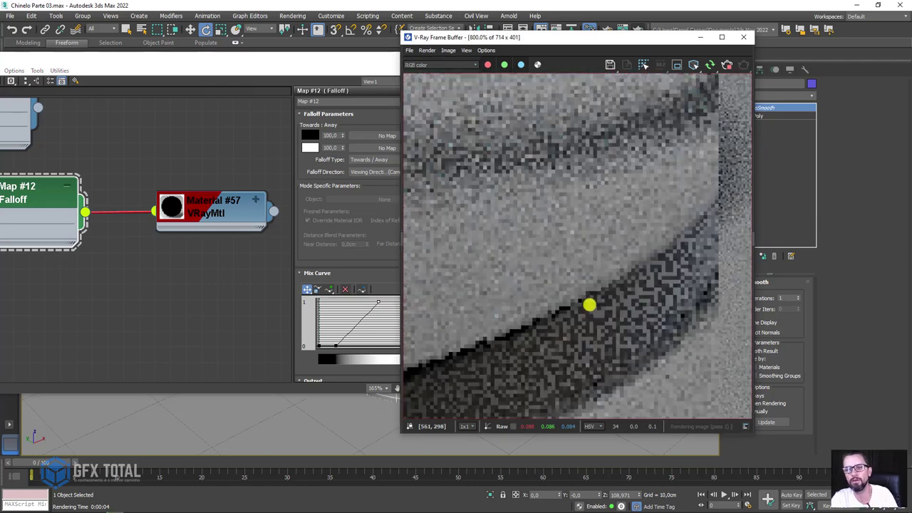
pyautogui.scroll(1, 590, 305)
pyautogui.scroll(-2, 637, 276)
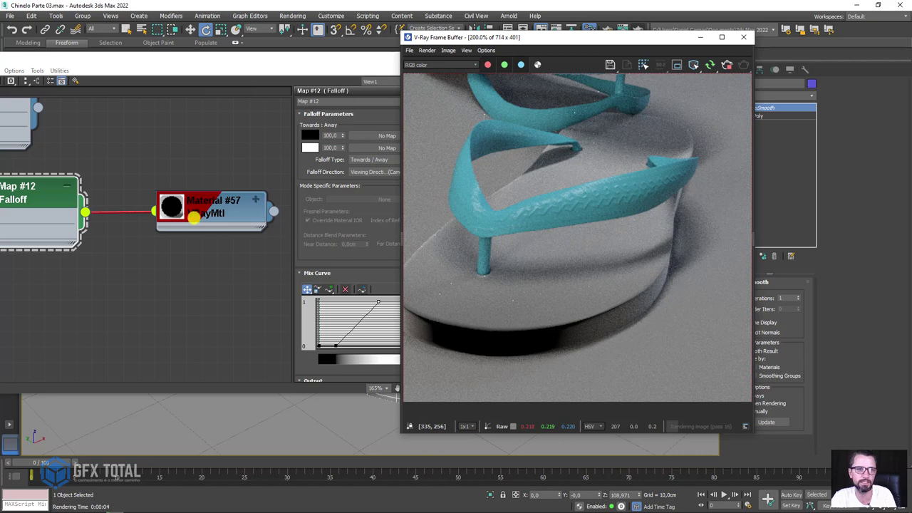
# Close the render window and assign the Material #53 multi-material to the slipper sole
pyautogui.moveTo(194, 218)
pyautogui.mouseDown(button='middle')
pyautogui.moveTo(191, 192)
pyautogui.moveTo(188, 219)
pyautogui.mouseUp(button='middle')
pyautogui.scroll(-1, 183, 206)
pyautogui.scroll(-1, 176, 179)
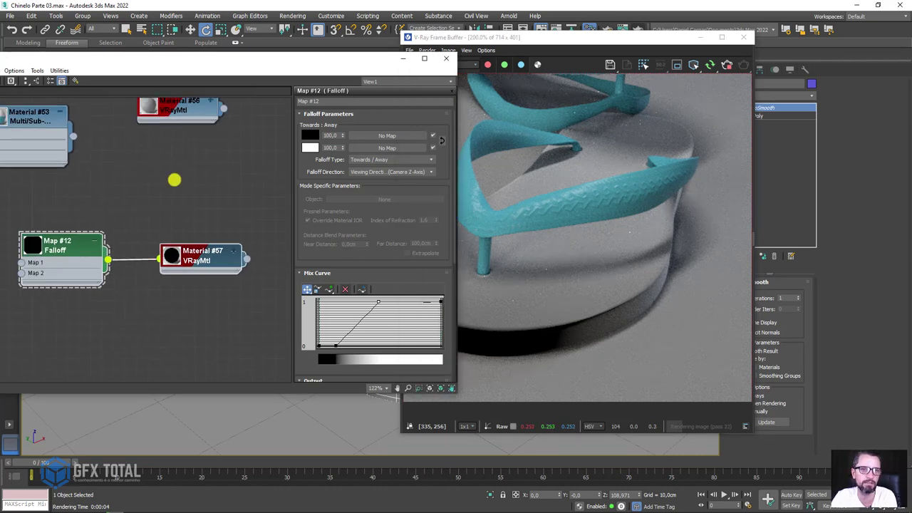
pyautogui.moveTo(175, 179); pyautogui.dragTo(178, 284, button='middle')
pyautogui.click(744, 36)
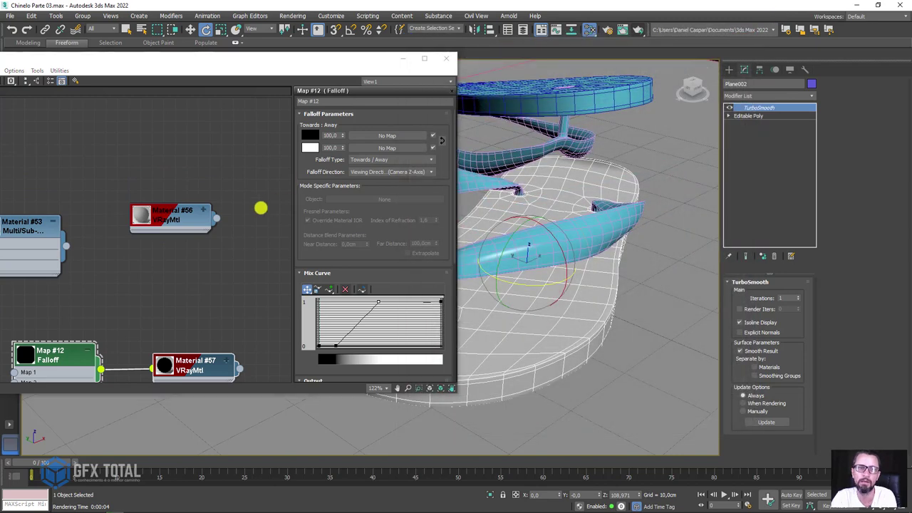
pyautogui.scroll(-1, 163, 171)
pyautogui.moveTo(163, 171)
pyautogui.mouseDown(button='middle')
pyautogui.moveTo(187, 254)
pyautogui.moveTo(261, 147)
pyautogui.mouseUp(button='middle')
pyautogui.scroll(1, 217, 206)
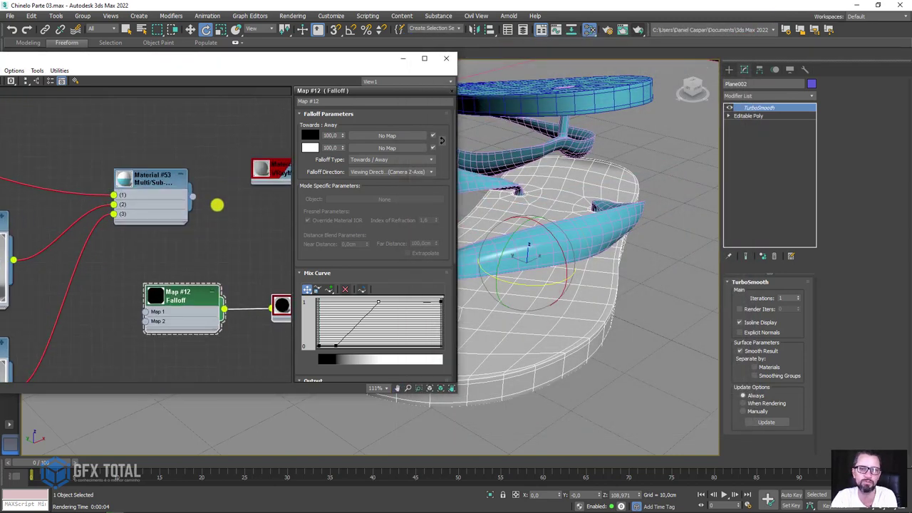
pyautogui.moveTo(546, 326); pyautogui.dragTo(616, 343)
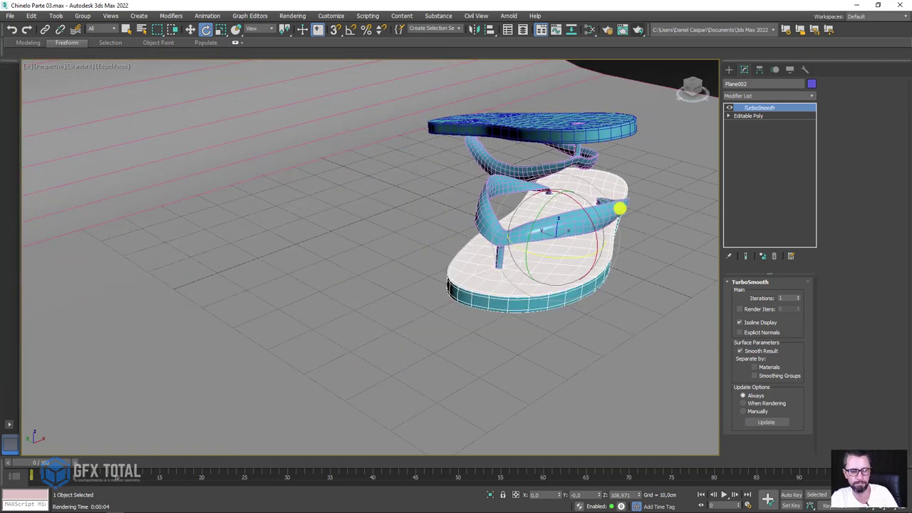
# Orbit to a low angle showing both slippers and create a physical camera with Ctrl+C
pyautogui.moveTo(619, 208)
pyautogui.keyDown('alt'); pyautogui.mouseDown(button='middle')
pyautogui.moveTo(407, 285)
pyautogui.moveTo(473, 215)
pyautogui.mouseUp(button='middle'); pyautogui.keyUp('alt')
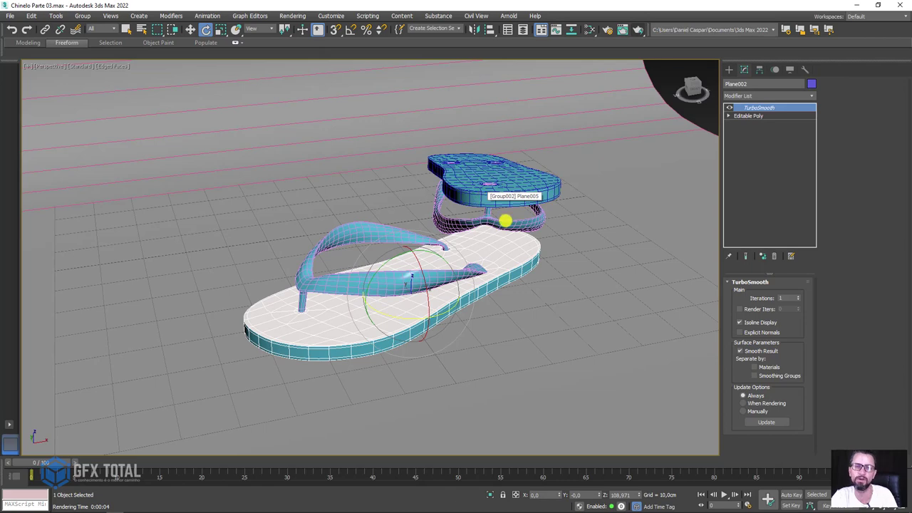
pyautogui.moveTo(505, 221)
pyautogui.keyDown('alt'); pyautogui.mouseDown(button='middle')
pyautogui.moveTo(491, 264)
pyautogui.moveTo(423, 240)
pyautogui.moveTo(461, 257)
pyautogui.mouseUp(button='middle'); pyautogui.keyUp('alt')
pyautogui.scroll(5, 433, 285)
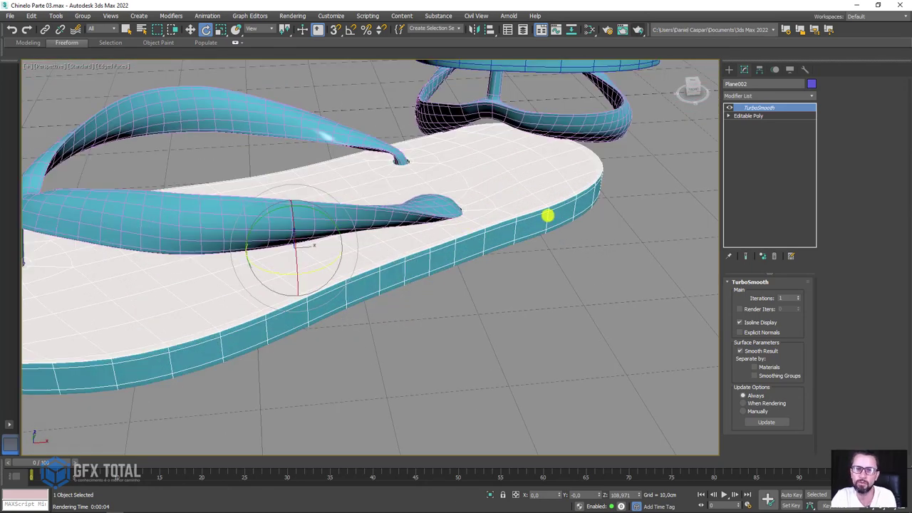
pyautogui.scroll(2, 547, 216)
pyautogui.scroll(2, 543, 175)
pyautogui.scroll(-3, 549, 186)
pyautogui.scroll(-2, 532, 202)
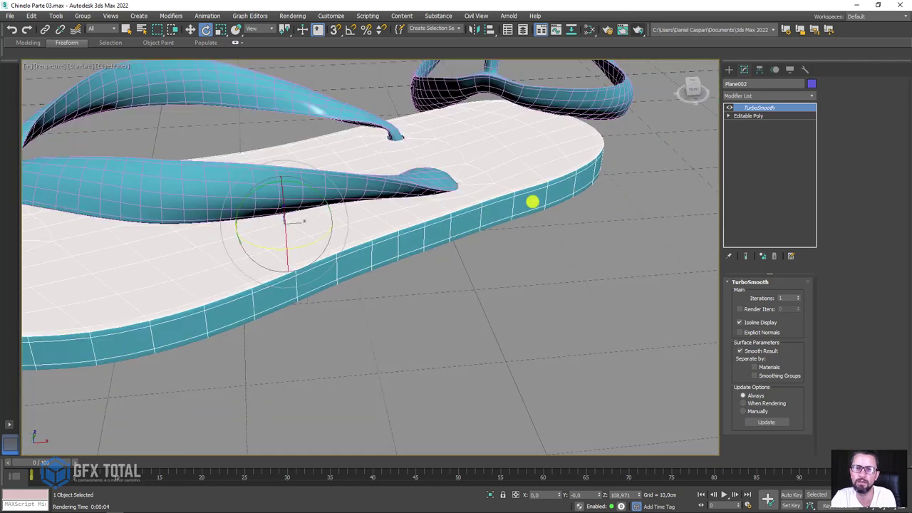
pyautogui.scroll(-3, 532, 202)
pyautogui.moveTo(509, 299)
pyautogui.keyDown('alt'); pyautogui.mouseDown(button='middle')
pyautogui.moveTo(506, 341)
pyautogui.moveTo(508, 301)
pyautogui.moveTo(532, 318)
pyautogui.mouseUp(button='middle'); pyautogui.keyUp('alt')
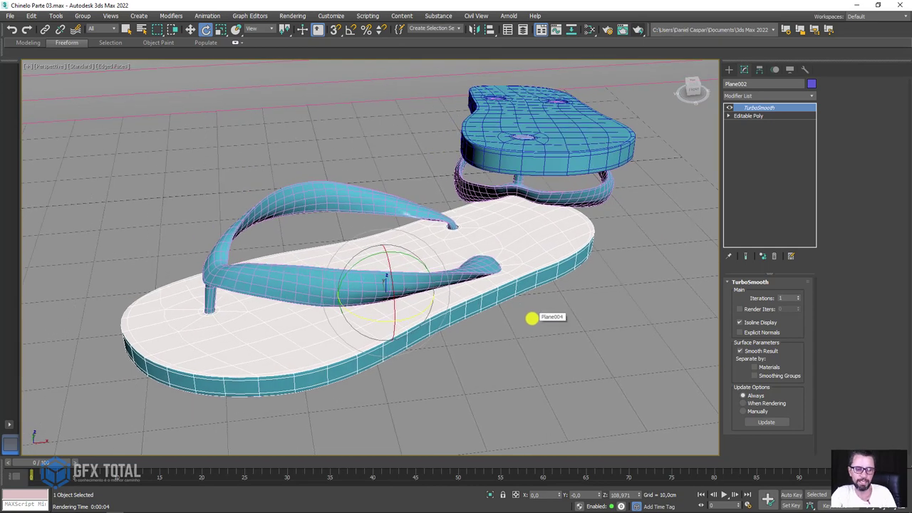
pyautogui.hotkey('ctrl', 'c')
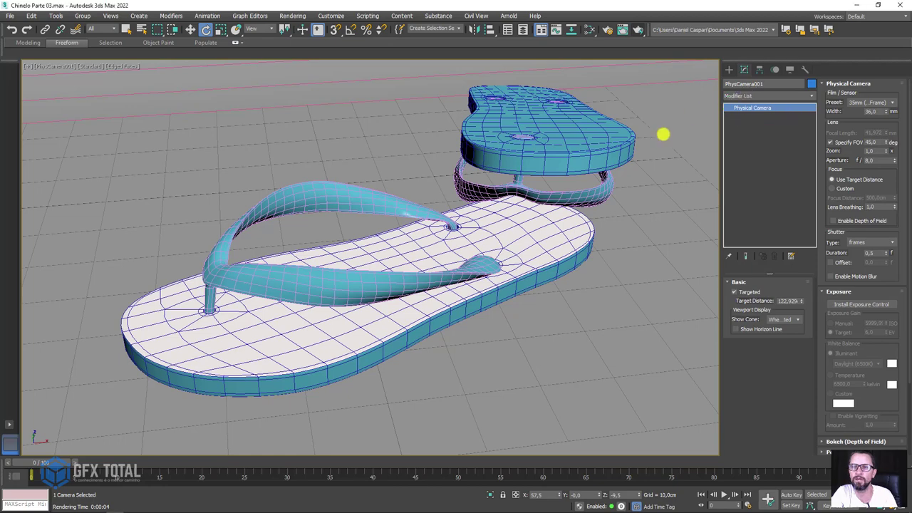
# Return to Perspective, orbit out to see PhysCamera001, and set its target distance to about 121.7 cm
pyautogui.press('p')
pyautogui.scroll(-5, 578, 210)
pyautogui.moveTo(577, 209)
pyautogui.keyDown('alt'); pyautogui.mouseDown(button='middle')
pyautogui.moveTo(666, 230)
pyautogui.moveTo(643, 206)
pyautogui.moveTo(605, 214)
pyautogui.moveTo(576, 206)
pyautogui.mouseUp(button='middle'); pyautogui.keyUp('alt')
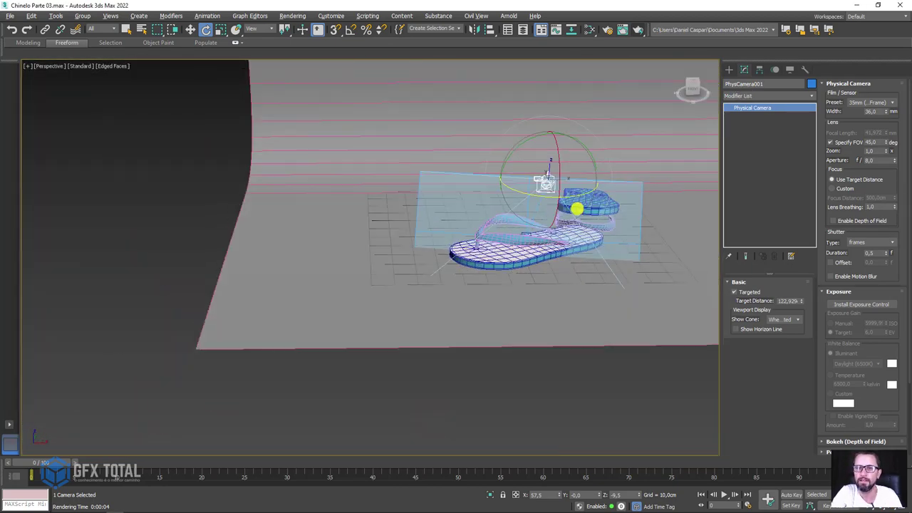
pyautogui.scroll(2, 507, 242)
pyautogui.keyDown('alt'); pyautogui.moveTo(507, 242); pyautogui.dragTo(586, 241, button='middle'); pyautogui.keyUp('alt')
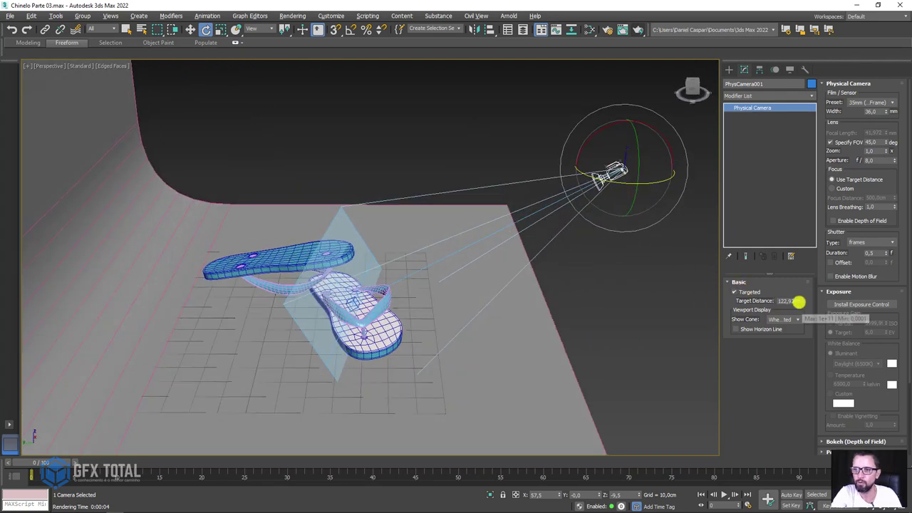
pyautogui.moveTo(800, 302); pyautogui.dragTo(797, 302)
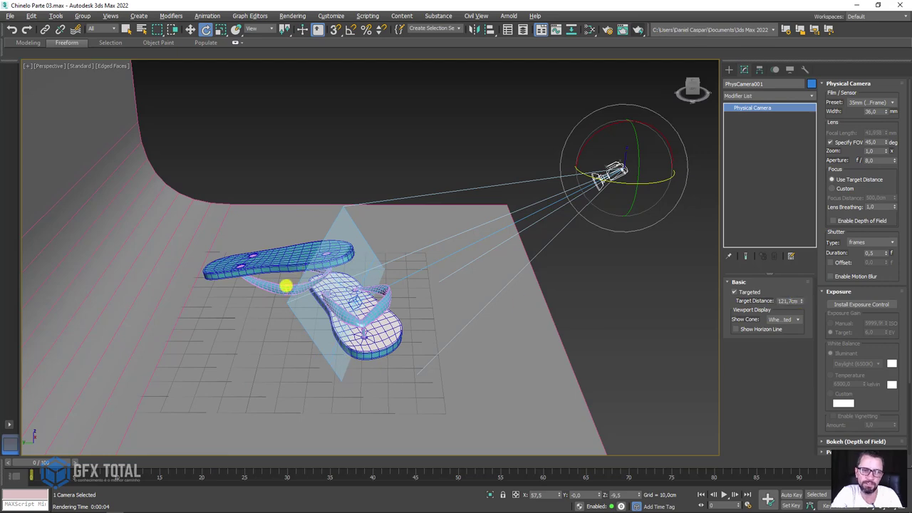
pyautogui.click(277, 258)
# Rotate the upper slipper, then select the lower slipper and strap and tilt them
pyautogui.keyDown('alt'); pyautogui.moveTo(356, 299); pyautogui.dragTo(427, 271, button='middle'); pyautogui.keyUp('alt')
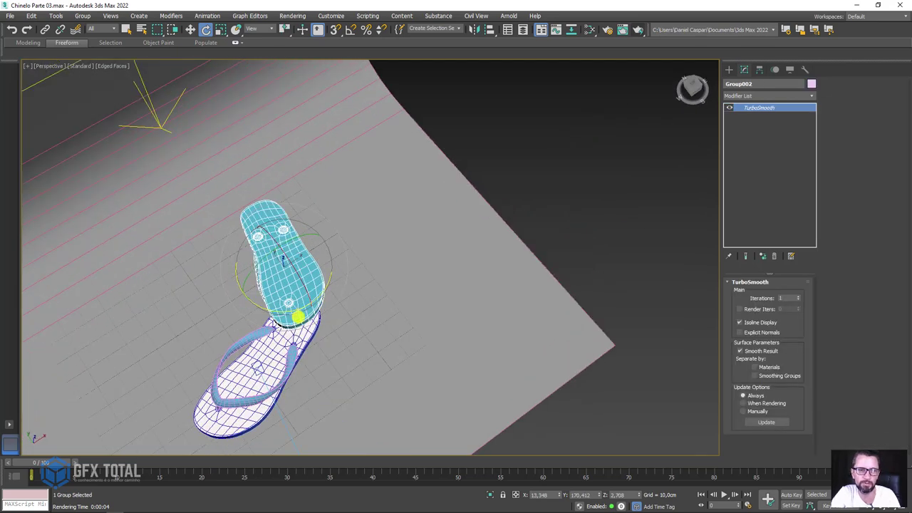
pyautogui.moveTo(297, 317)
pyautogui.mouseDown()
pyautogui.moveTo(244, 291)
pyautogui.moveTo(290, 292)
pyautogui.mouseUp()
pyautogui.press('w')
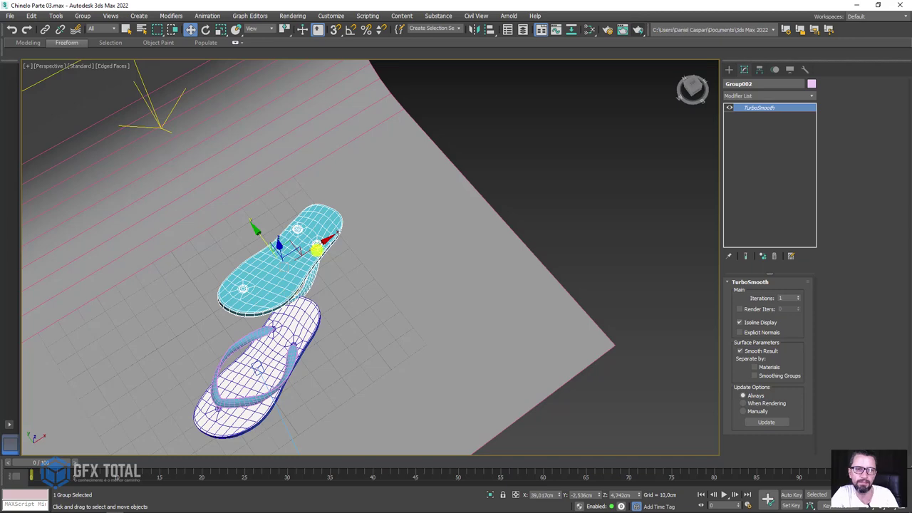
pyautogui.keyDown('alt'); pyautogui.moveTo(370, 299); pyautogui.dragTo(456, 267, button='middle'); pyautogui.keyUp('alt')
pyautogui.click(249, 285)
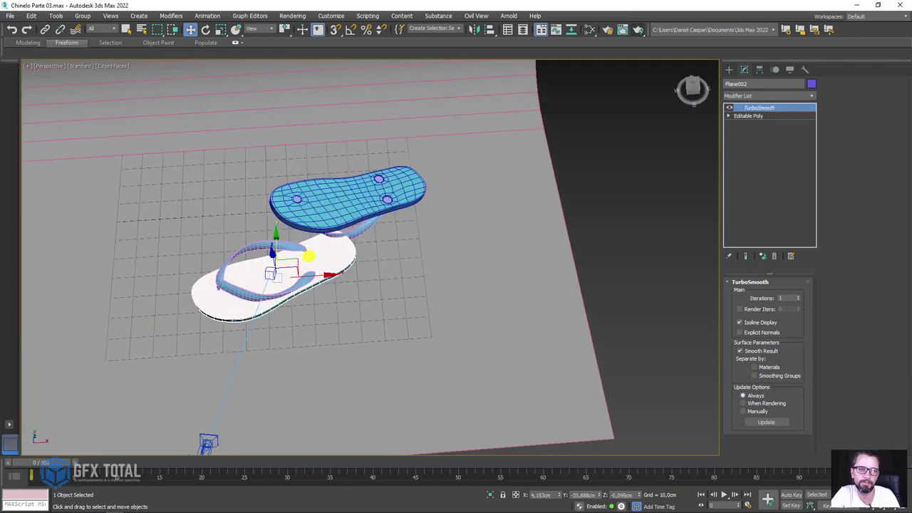
pyautogui.keyDown('alt'); pyautogui.moveTo(398, 299); pyautogui.dragTo(442, 278, button='middle'); pyautogui.keyUp('alt')
pyautogui.keyDown('ctrl'); pyautogui.click(213, 299); pyautogui.keyUp('ctrl')
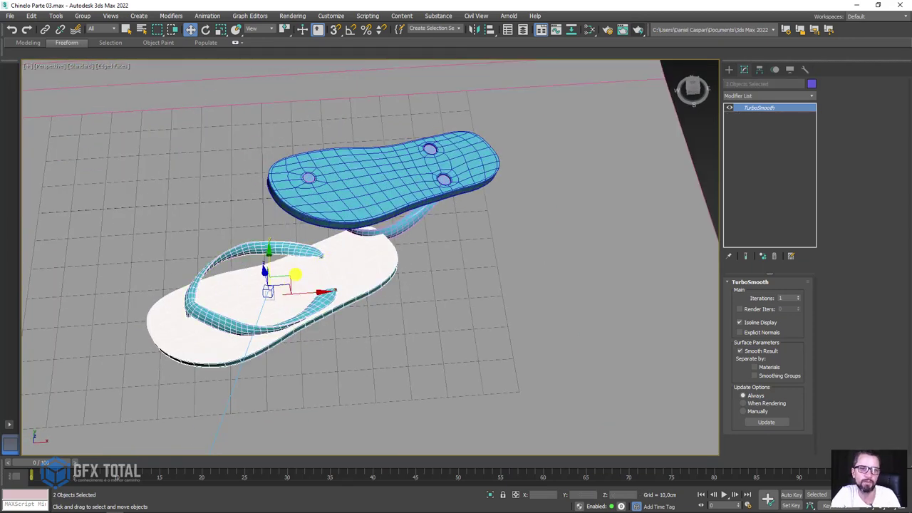
pyautogui.press('e')
pyautogui.moveTo(295, 274)
pyautogui.mouseDown()
pyautogui.moveTo(291, 244)
pyautogui.moveTo(304, 271)
pyautogui.moveTo(266, 283)
pyautogui.moveTo(403, 233)
pyautogui.mouseUp()
# Move the upper slipper group down onto the lower one
pyautogui.click(392, 210)
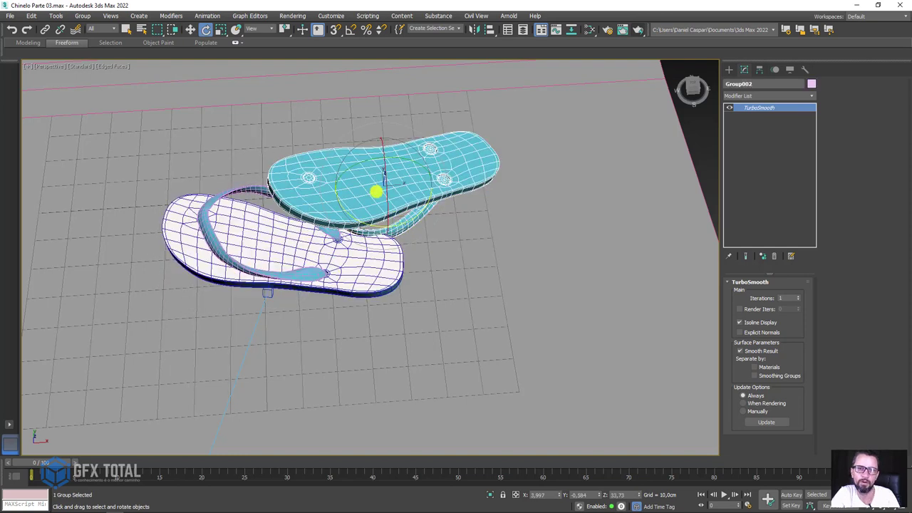
pyautogui.press('w')
pyautogui.moveTo(392, 167)
pyautogui.mouseDown()
pyautogui.moveTo(416, 206)
pyautogui.moveTo(378, 207)
pyautogui.mouseUp()
pyautogui.keyDown('alt'); pyautogui.moveTo(378, 207); pyautogui.dragTo(379, 178, button='middle'); pyautogui.keyUp('alt')
pyautogui.scroll(5, 374, 216)
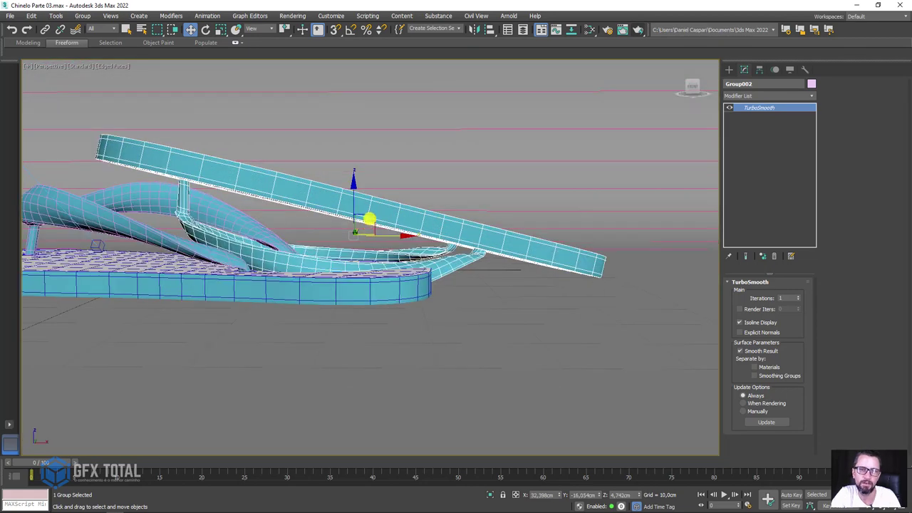
pyautogui.moveTo(369, 219)
pyautogui.keyDown('alt'); pyautogui.mouseDown(button='middle')
pyautogui.moveTo(387, 203)
pyautogui.moveTo(387, 220)
pyautogui.moveTo(417, 257)
pyautogui.moveTo(410, 267)
pyautogui.mouseUp(button='middle'); pyautogui.keyUp('alt')
pyautogui.scroll(-3, 410, 267)
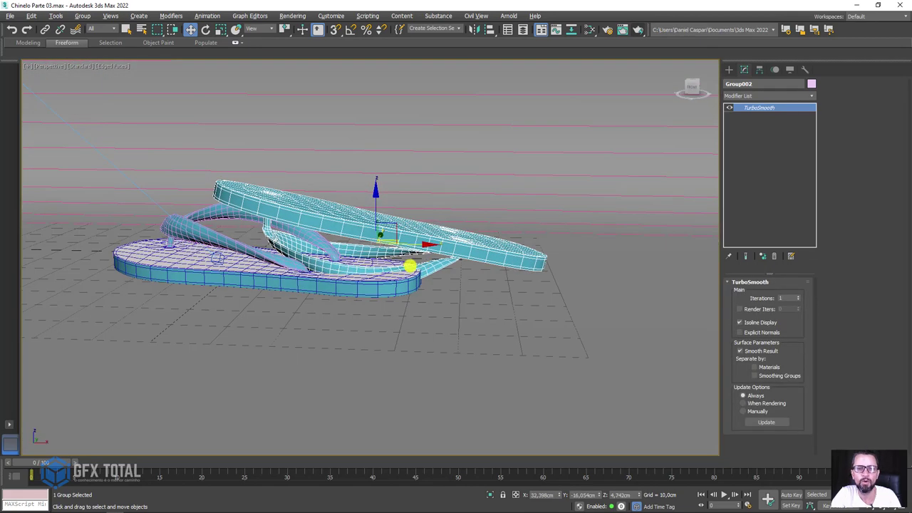
pyautogui.scroll(3, 440, 256)
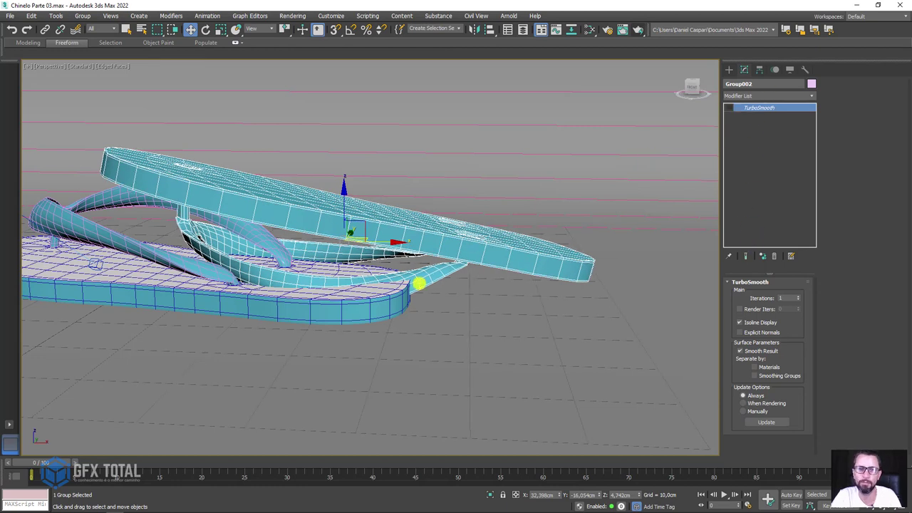
pyautogui.moveTo(418, 283)
pyautogui.keyDown('alt'); pyautogui.mouseDown(button='middle')
pyautogui.moveTo(448, 281)
pyautogui.moveTo(398, 243)
pyautogui.mouseUp(button='middle'); pyautogui.keyUp('alt')
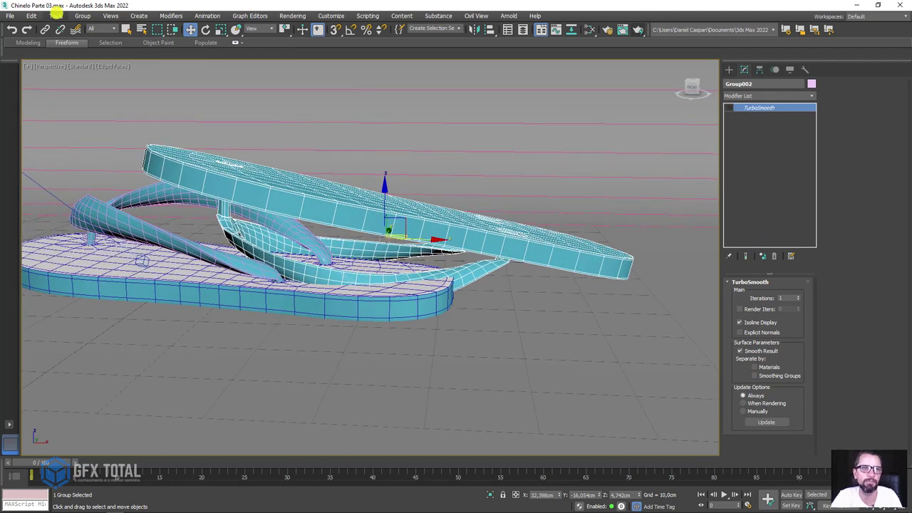
# Ungroup the two flip-flops and select the upper flip-flop, Plane006
pyautogui.click(82, 16)
pyautogui.click(97, 39)
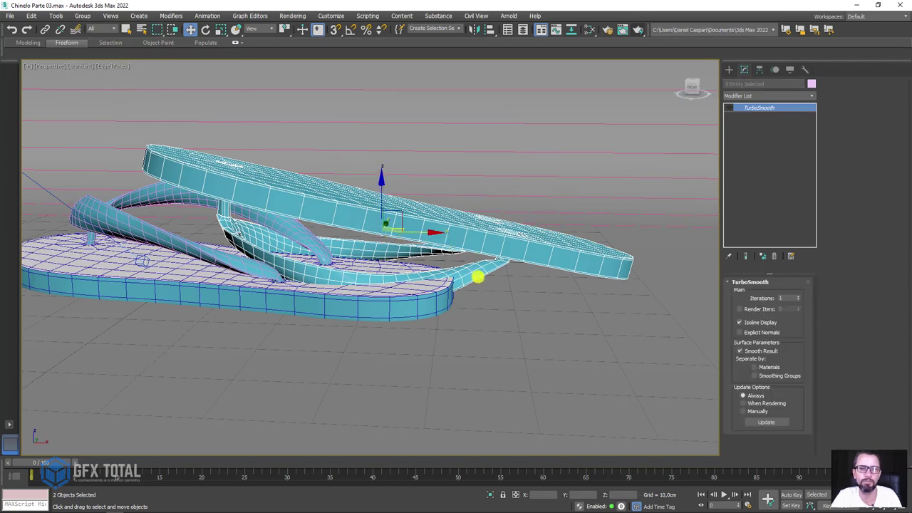
pyautogui.click(477, 277)
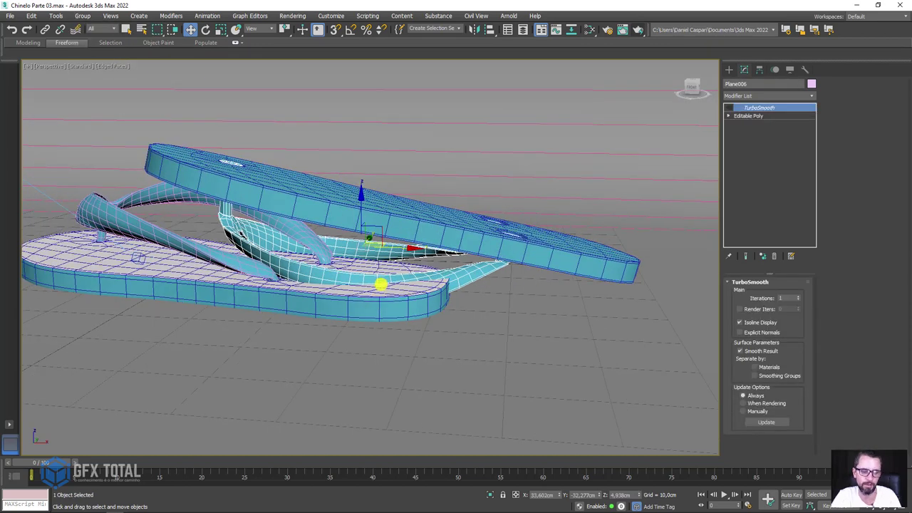
pyautogui.scroll(-10, 381, 283)
pyautogui.scroll(4, 407, 278)
pyautogui.scroll(3, 432, 250)
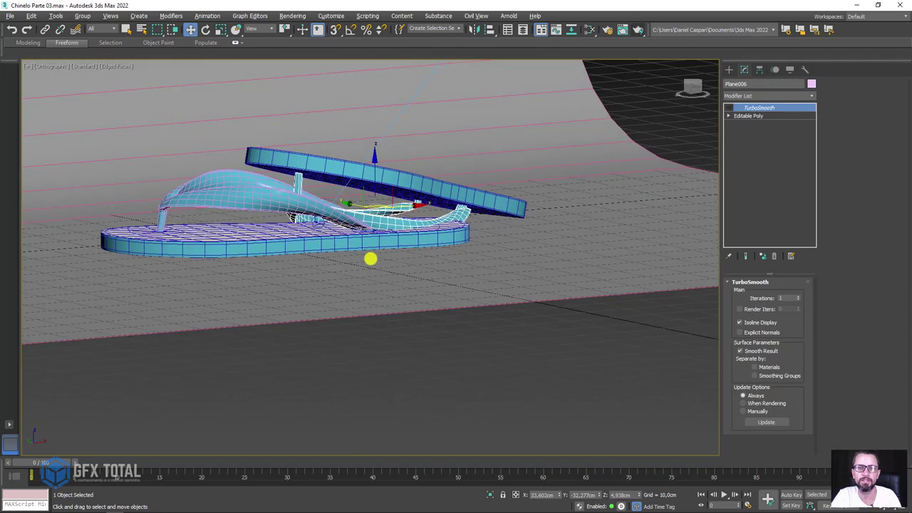
pyautogui.scroll(3, 371, 258)
pyautogui.keyDown('alt'); pyautogui.moveTo(408, 269); pyautogui.dragTo(339, 159, button='middle'); pyautogui.keyUp('alt')
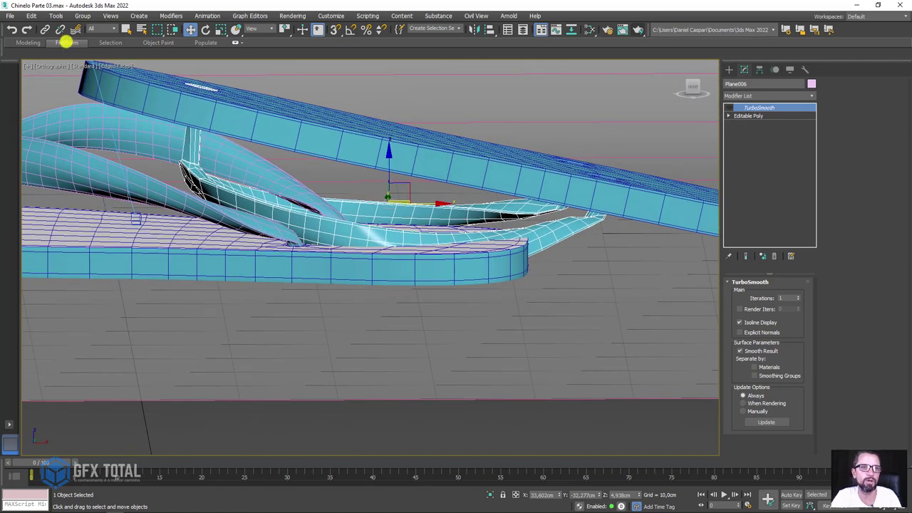
# Brush the Plane006 strap down with Paint Deform Shift on Editable Poly so it hugs the lower sole, then return to TurboSmooth
pyautogui.click(759, 115)
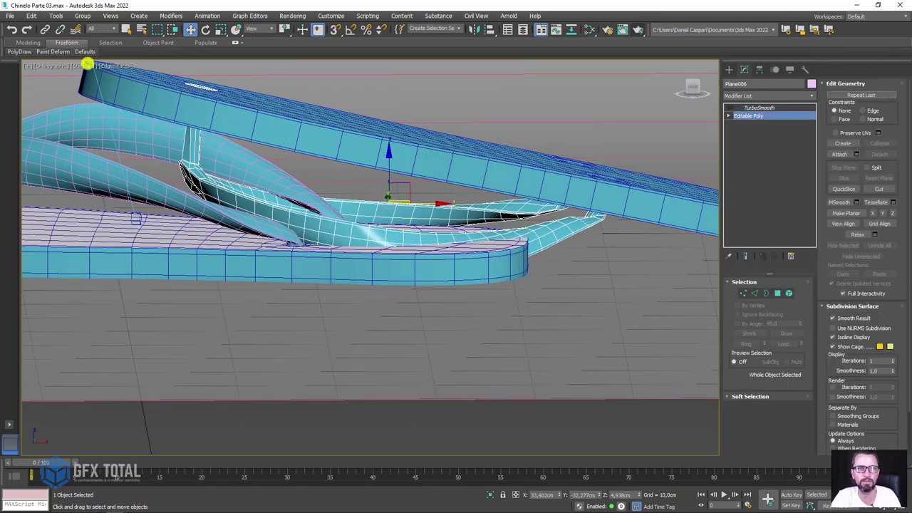
pyautogui.click(47, 69)
pyautogui.keyDown('alt'); pyautogui.moveTo(452, 253); pyautogui.dragTo(458, 267, button='middle'); pyautogui.keyUp('alt')
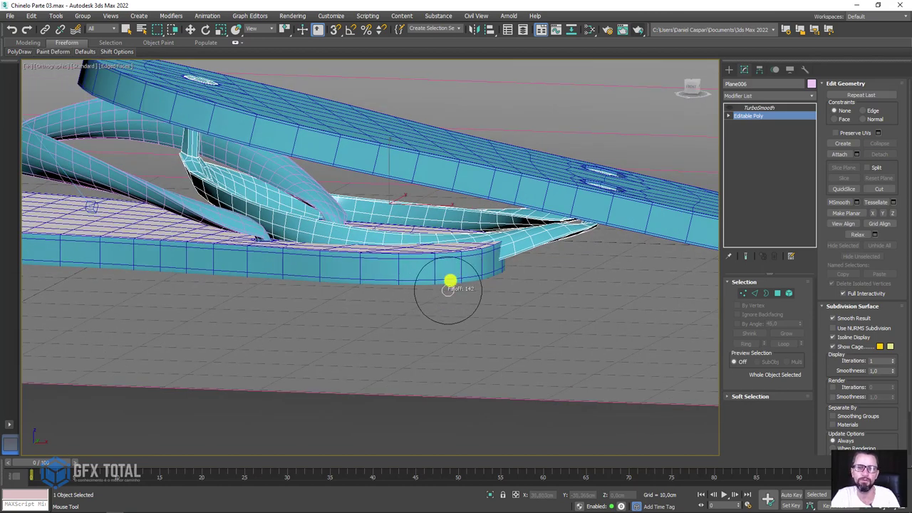
pyautogui.keyDown('alt'); pyautogui.moveTo(471, 321); pyautogui.dragTo(468, 320, button='middle'); pyautogui.keyUp('alt')
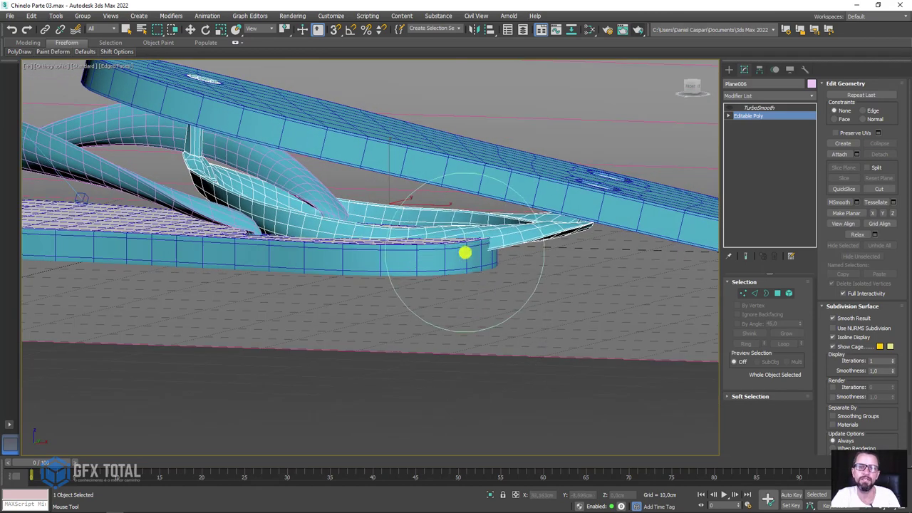
pyautogui.moveTo(326, 248)
pyautogui.mouseDown()
pyautogui.moveTo(268, 238)
pyautogui.moveTo(363, 246)
pyautogui.mouseUp()
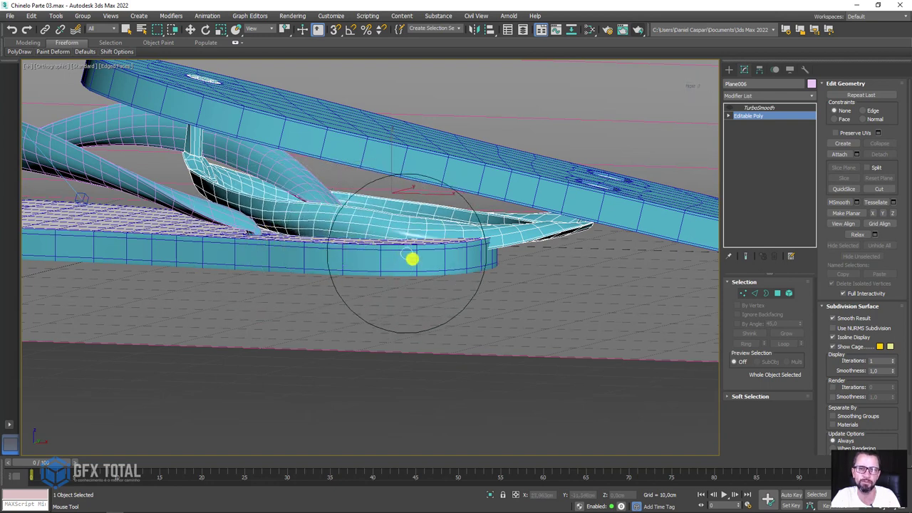
pyautogui.moveTo(450, 258); pyautogui.dragTo(492, 251)
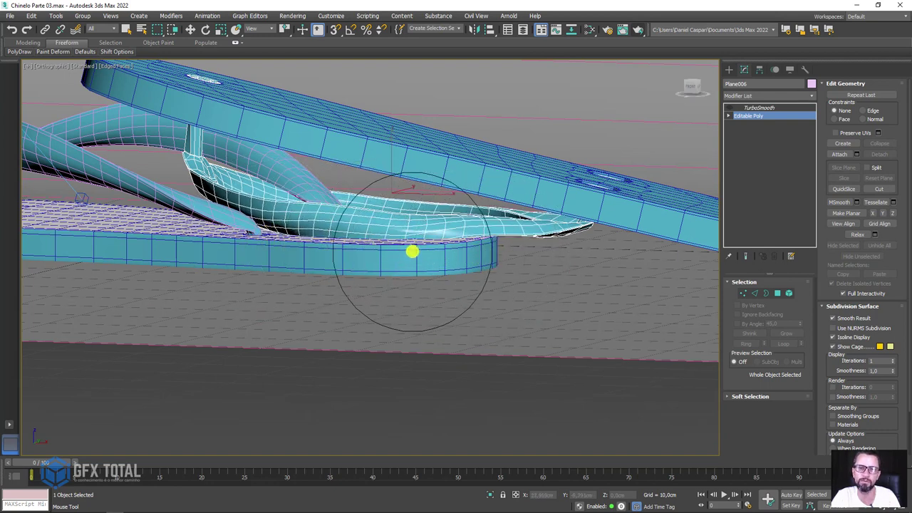
pyautogui.moveTo(292, 255); pyautogui.dragTo(399, 261)
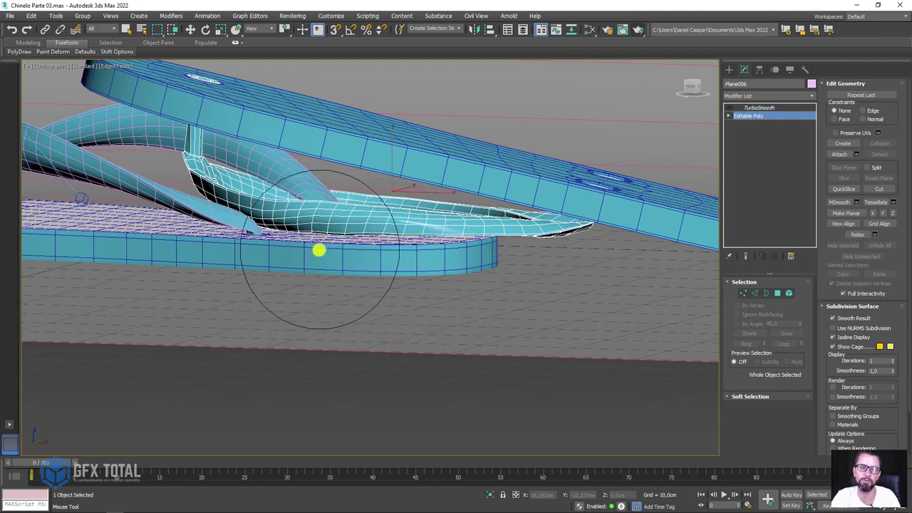
pyautogui.keyDown('alt'); pyautogui.moveTo(301, 249); pyautogui.dragTo(373, 264, button='middle'); pyautogui.keyUp('alt')
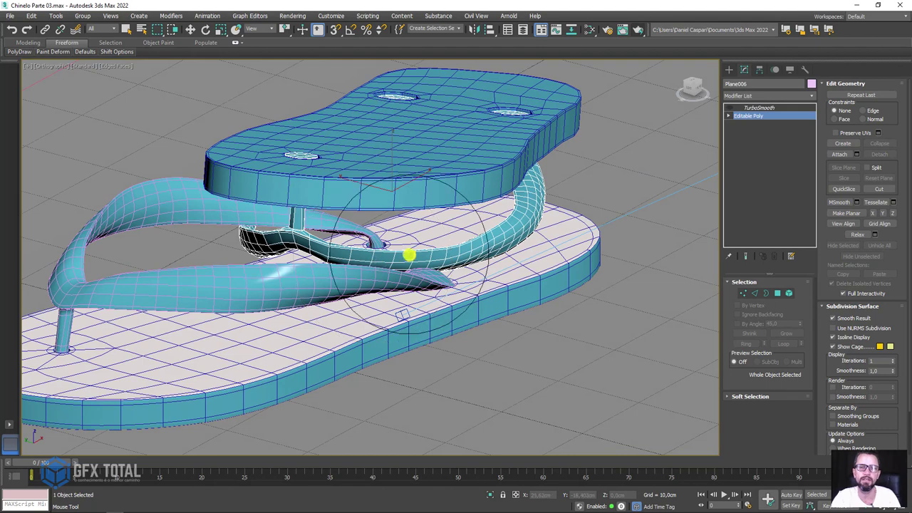
pyautogui.click(759, 108)
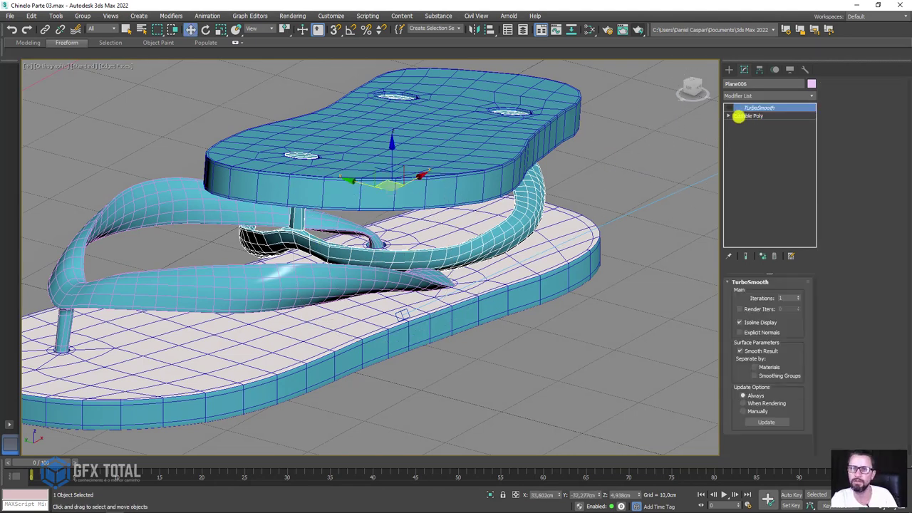
# Move both upper flip-flop pieces up and rotate the top sole 3.34° around Z
pyautogui.keyDown('ctrl'); pyautogui.click(499, 141); pyautogui.keyUp('ctrl')
pyautogui.moveTo(428, 155); pyautogui.dragTo(481, 130)
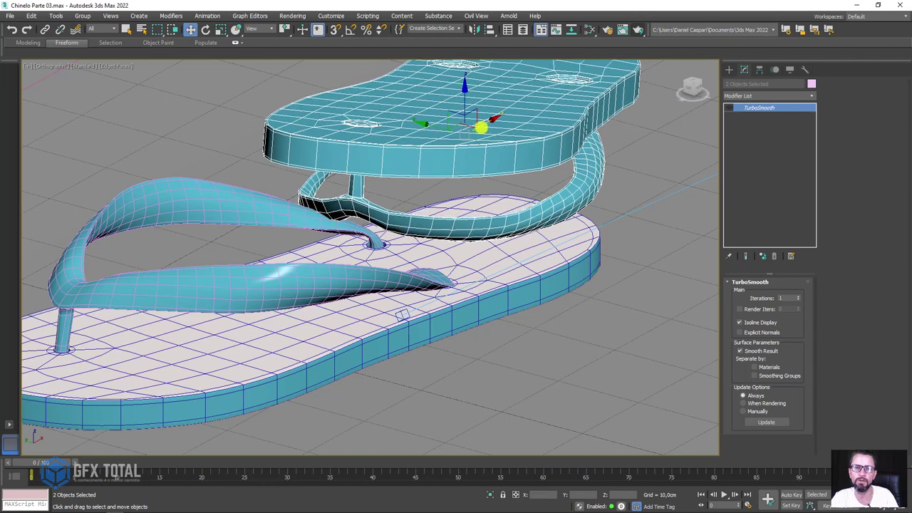
pyautogui.moveTo(489, 119)
pyautogui.keyDown('alt'); pyautogui.mouseDown(button='middle')
pyautogui.moveTo(427, 189)
pyautogui.moveTo(415, 178)
pyautogui.mouseUp(button='middle'); pyautogui.keyUp('alt')
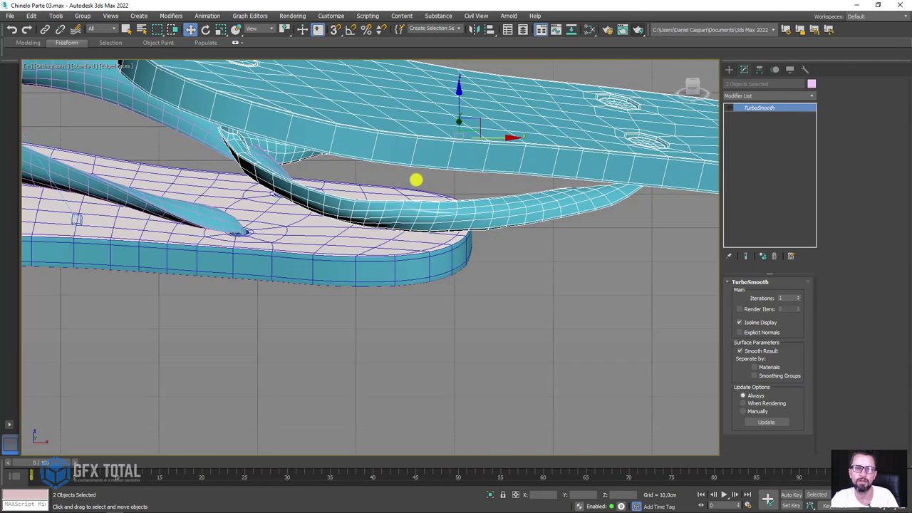
pyautogui.press('e')
pyautogui.moveTo(472, 170)
pyautogui.keyDown('alt'); pyautogui.mouseDown(button='middle')
pyautogui.moveTo(480, 163)
pyautogui.moveTo(527, 199)
pyautogui.moveTo(513, 193)
pyautogui.moveTo(529, 190)
pyautogui.mouseUp(button='middle'); pyautogui.keyUp('alt')
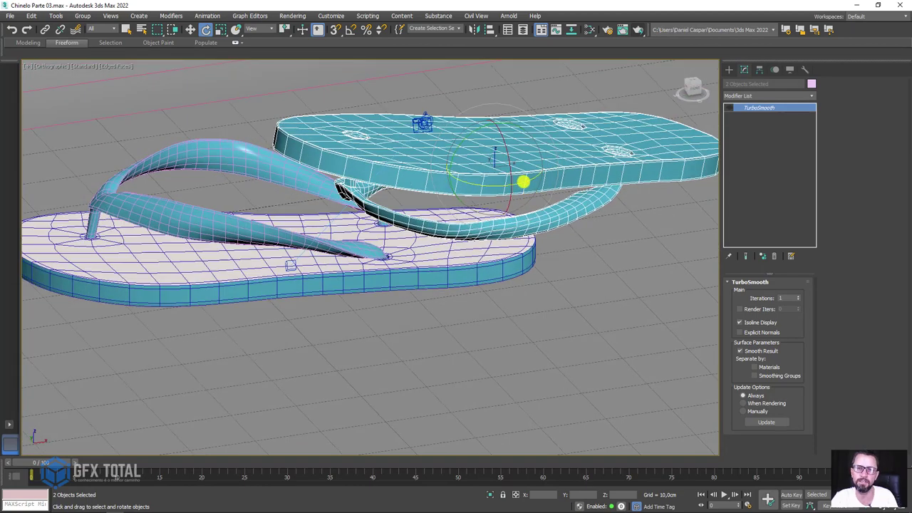
pyautogui.moveTo(523, 181); pyautogui.dragTo(553, 180)
pyautogui.moveTo(553, 180)
pyautogui.keyDown('alt'); pyautogui.mouseDown(button='middle')
pyautogui.moveTo(509, 188)
pyautogui.moveTo(466, 218)
pyautogui.moveTo(542, 226)
pyautogui.moveTo(494, 247)
pyautogui.moveTo(434, 223)
pyautogui.mouseUp(button='middle'); pyautogui.keyUp('alt')
# Touch up the top sole's mesh with the Push/Pull brush, then view through PhysCamera001
pyautogui.click(676, 127)
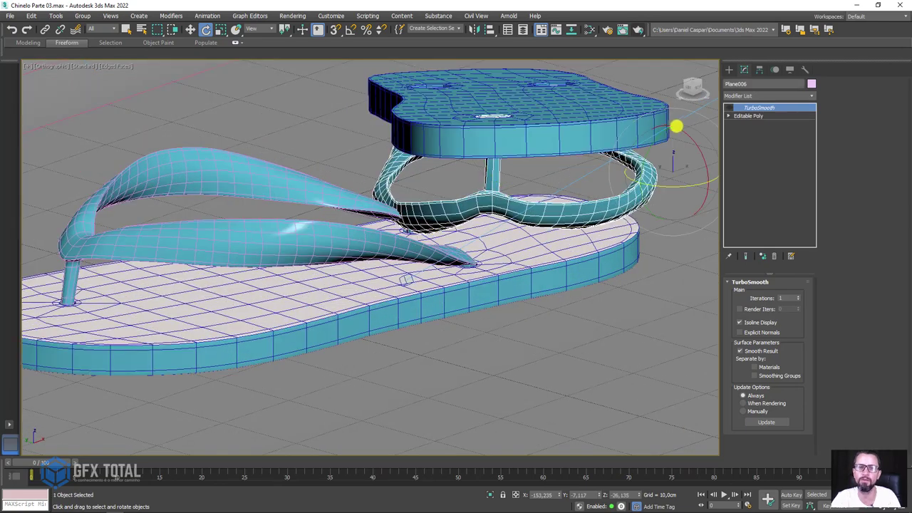
pyautogui.click(744, 116)
pyautogui.click(57, 52)
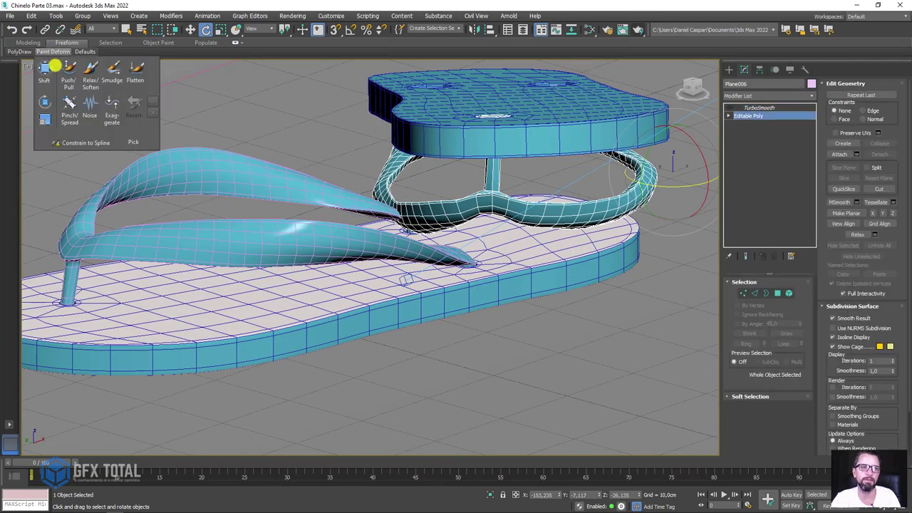
pyautogui.click(47, 68)
pyautogui.moveTo(371, 210)
pyautogui.keyDown('alt'); pyautogui.mouseDown(button='middle')
pyautogui.moveTo(498, 250)
pyautogui.moveTo(472, 271)
pyautogui.moveTo(515, 289)
pyautogui.mouseUp(button='middle'); pyautogui.keyUp('alt')
pyautogui.click(521, 285)
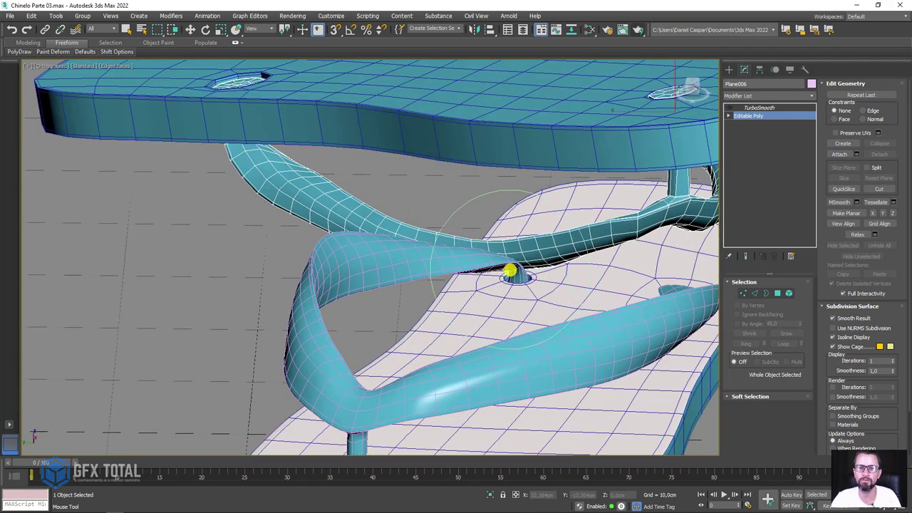
pyautogui.moveTo(499, 265)
pyautogui.keyDown('alt'); pyautogui.mouseDown(button='middle')
pyautogui.moveTo(591, 296)
pyautogui.moveTo(566, 285)
pyautogui.moveTo(461, 284)
pyautogui.moveTo(488, 320)
pyautogui.moveTo(511, 309)
pyautogui.moveTo(503, 377)
pyautogui.moveTo(484, 339)
pyautogui.moveTo(463, 328)
pyautogui.mouseUp(button='middle'); pyautogui.keyUp('alt')
pyautogui.scroll(-3, 460, 283)
pyautogui.press('w')
pyautogui.press('c')
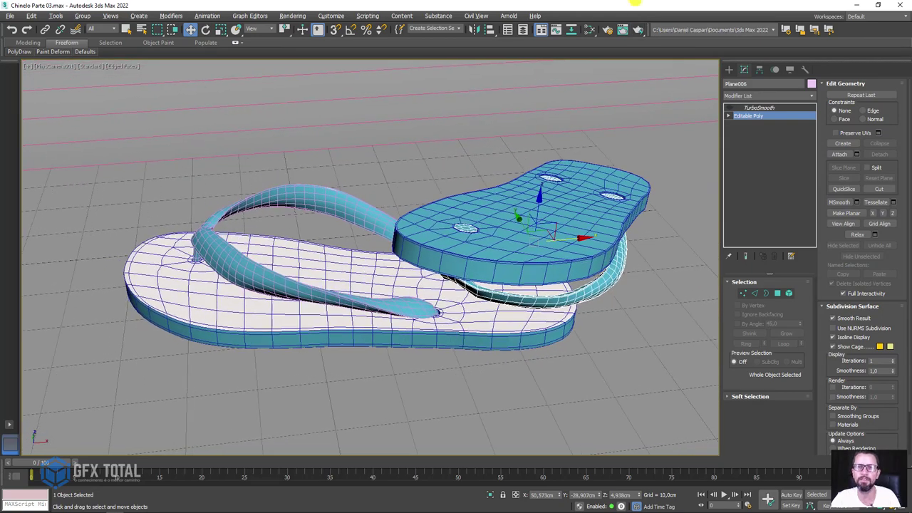
# Toggle the upper flip-flop's TurboSmooth off and back on to check the smoothing
pyautogui.click(609, 30)
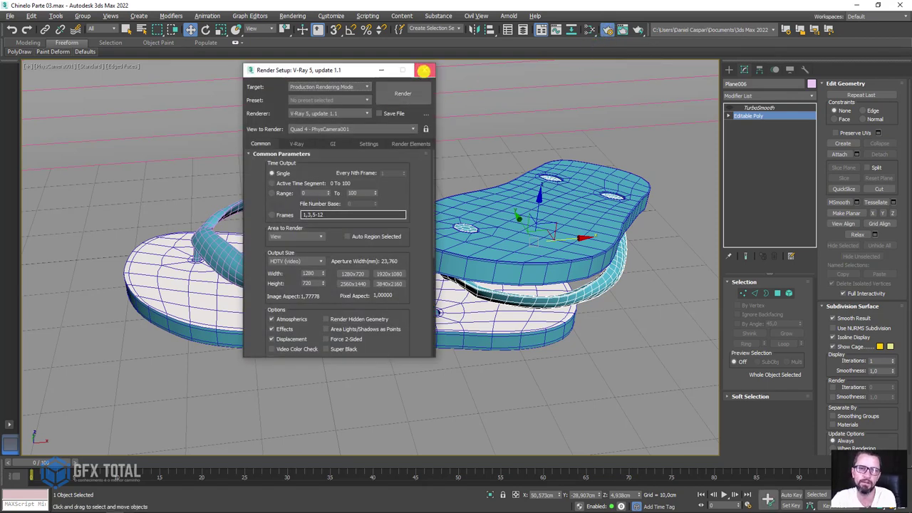
pyautogui.click(423, 70)
pyautogui.click(728, 108)
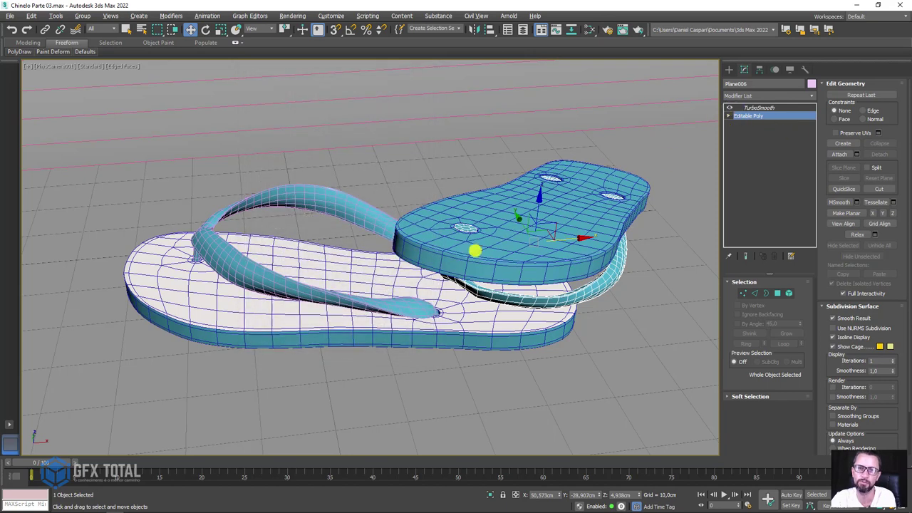
pyautogui.click(758, 108)
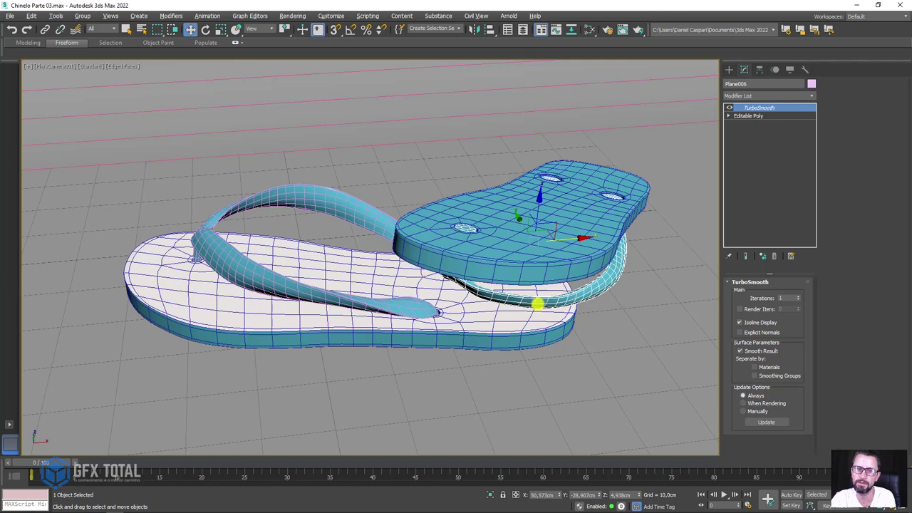
pyautogui.click(728, 109)
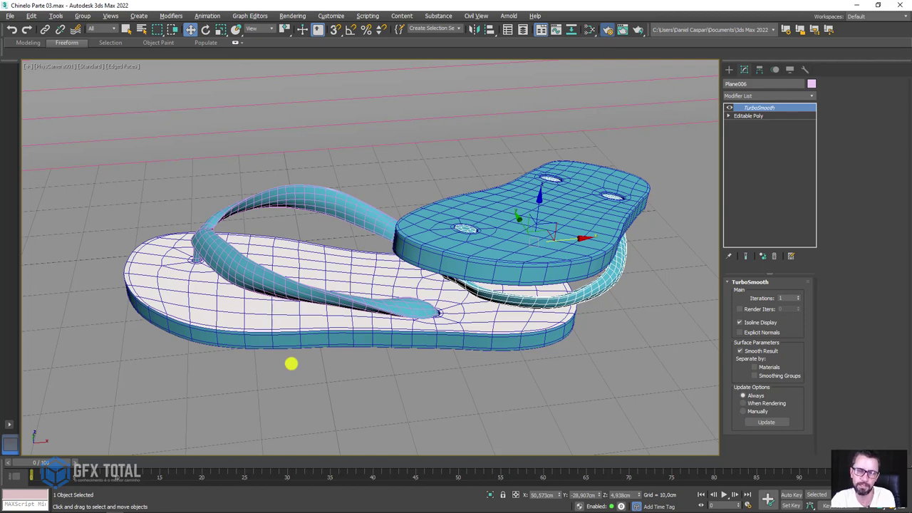
# Keep the render output at the HDTV (video) preset with 1280 width
pyautogui.press('F10')
pyautogui.moveTo(373, 67); pyautogui.dragTo(135, 32)
pyautogui.click(139, 219)
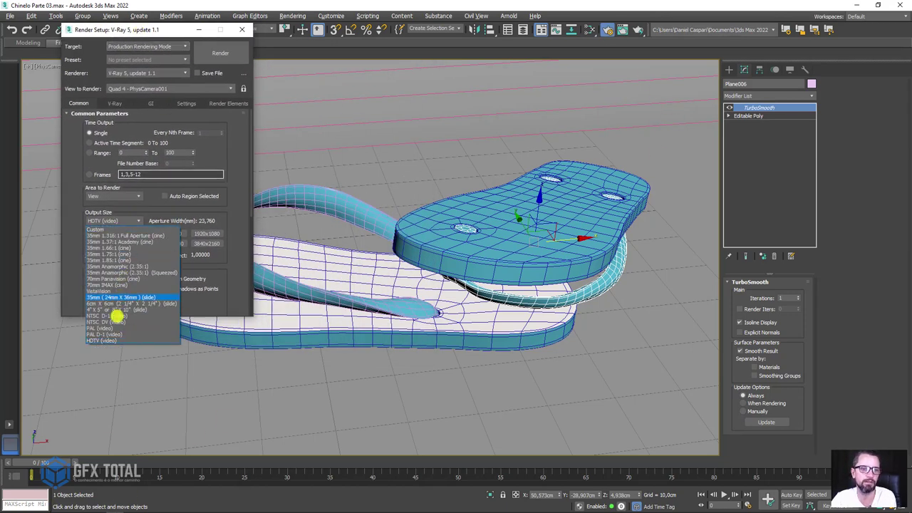
pyautogui.click(114, 340)
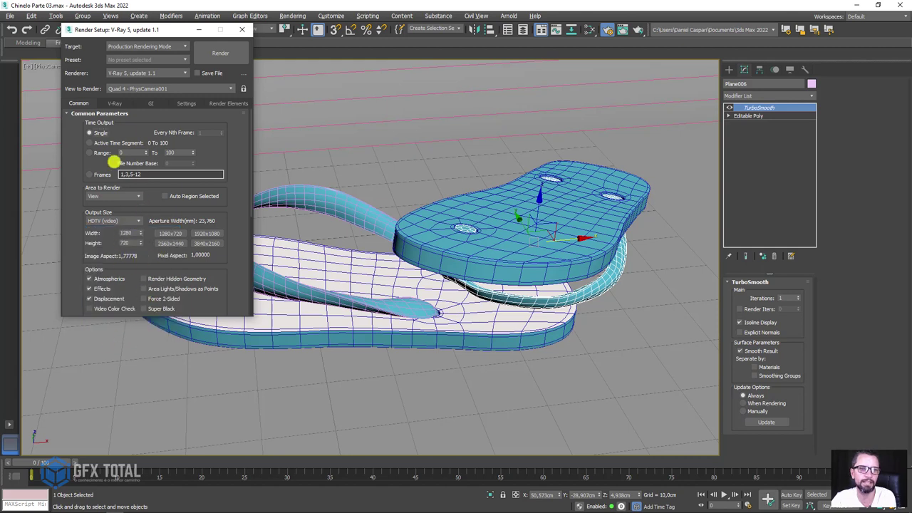
pyautogui.moveTo(134, 39); pyautogui.dragTo(168, 69)
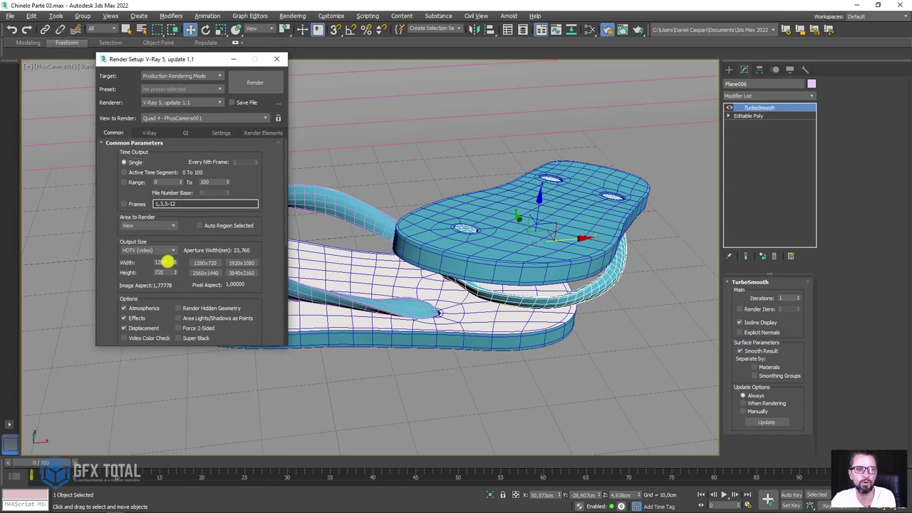
pyautogui.moveTo(166, 262); pyautogui.dragTo(115, 258)
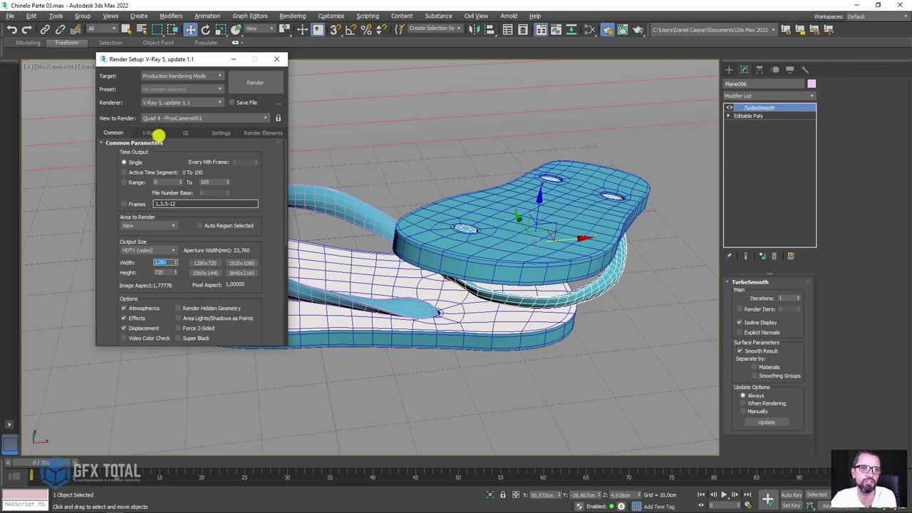
# Set the V-Ray image sampler to Bucket with 32 max subdivs and a 0,005 noise threshold
pyautogui.click(149, 133)
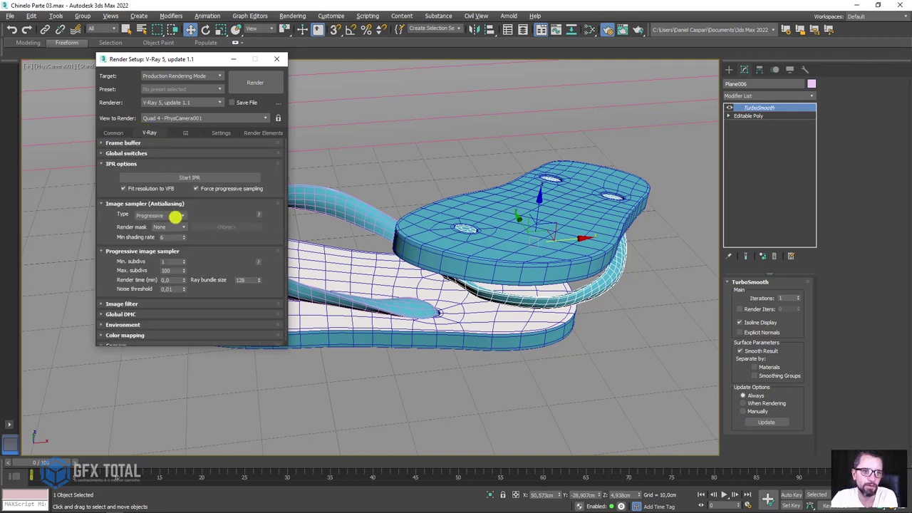
pyautogui.click(168, 215)
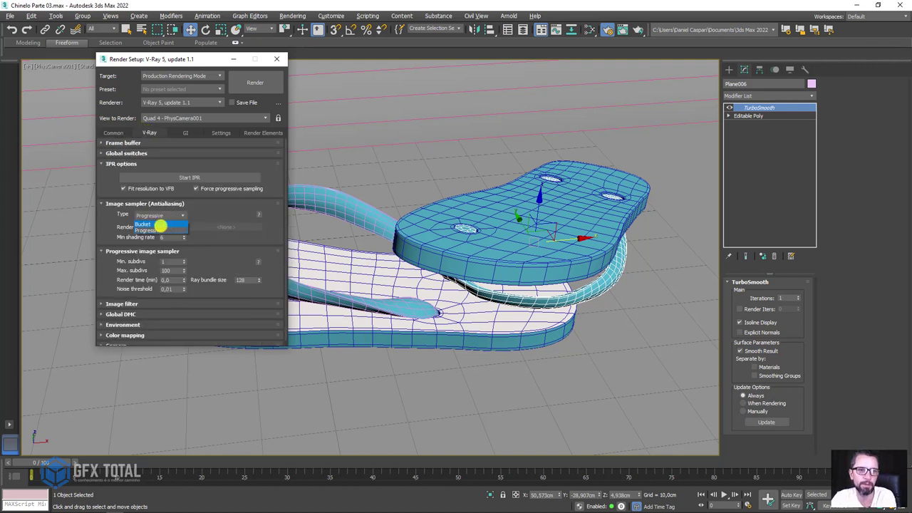
pyautogui.click(160, 225)
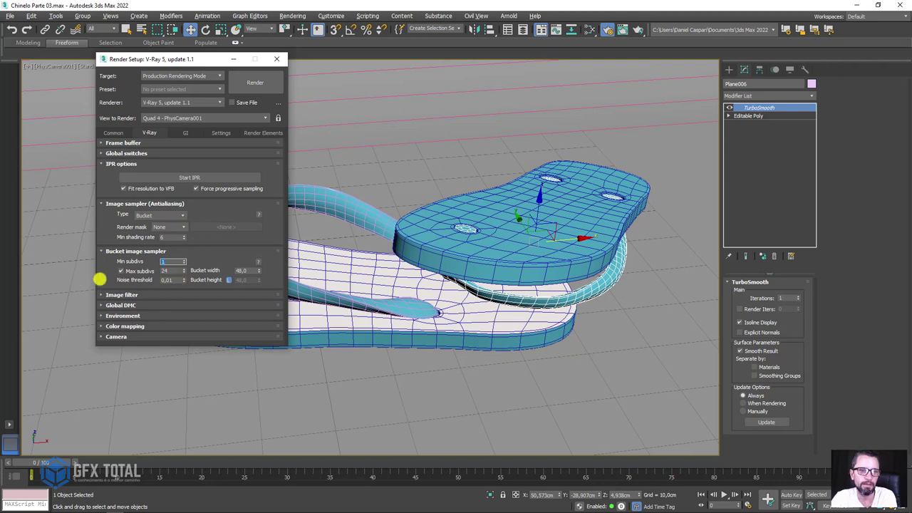
pyautogui.click(99, 280)
pyautogui.doubleClick(170, 271)
pyautogui.write('32')
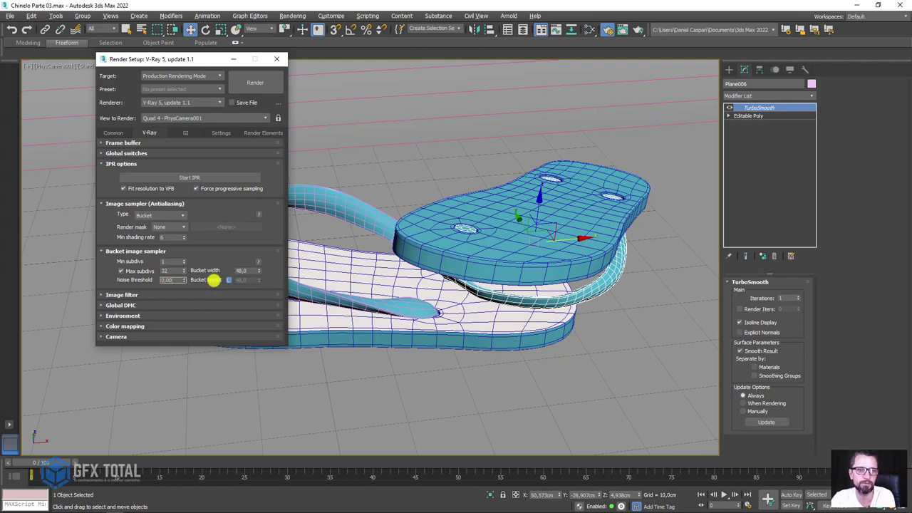
pyautogui.click(144, 283)
pyautogui.write('5')
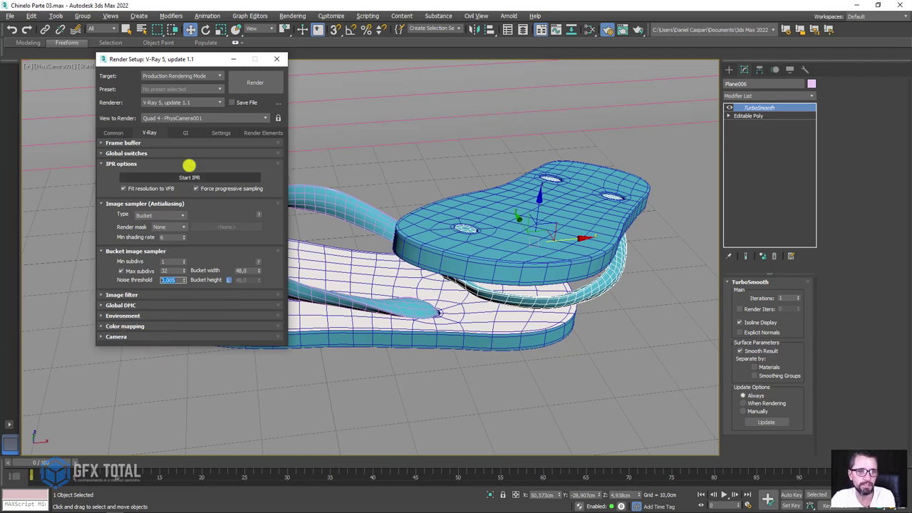
# Set the GI light cache Subdivs to 500 and close Render Setup
pyautogui.click(179, 133)
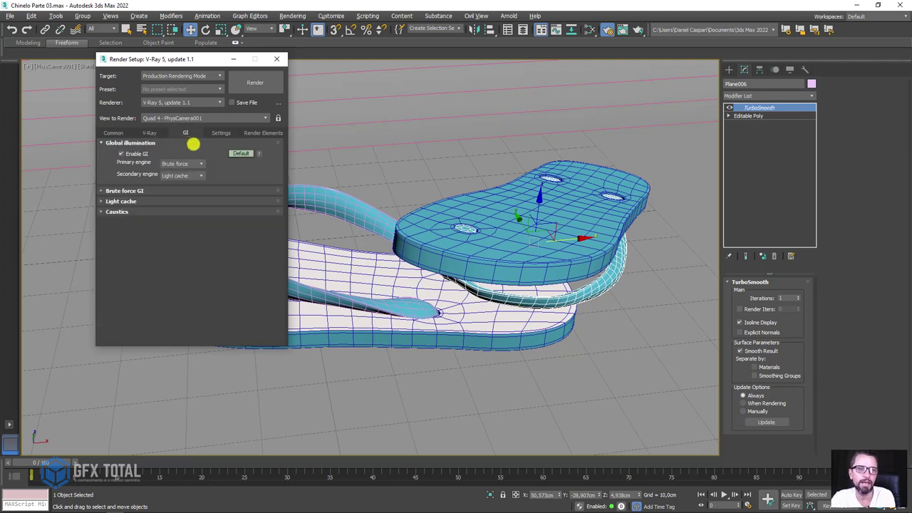
pyautogui.click(136, 190)
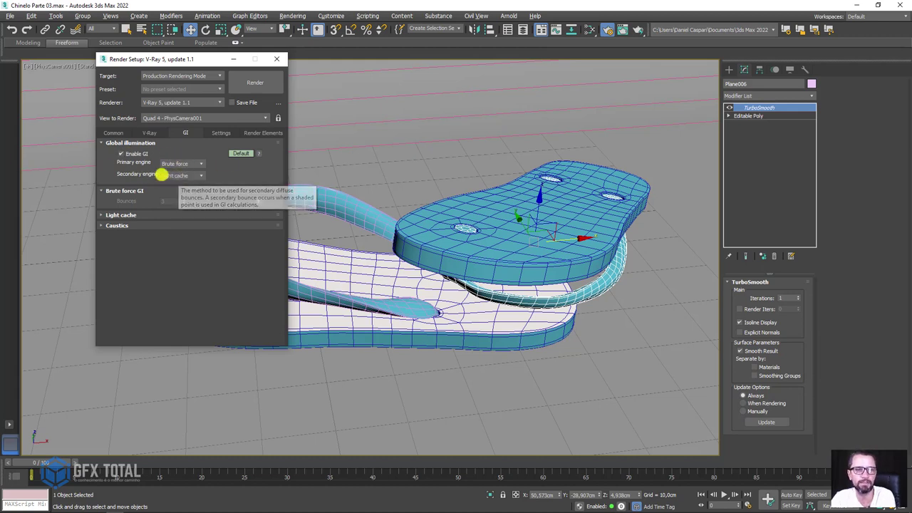
pyautogui.click(153, 215)
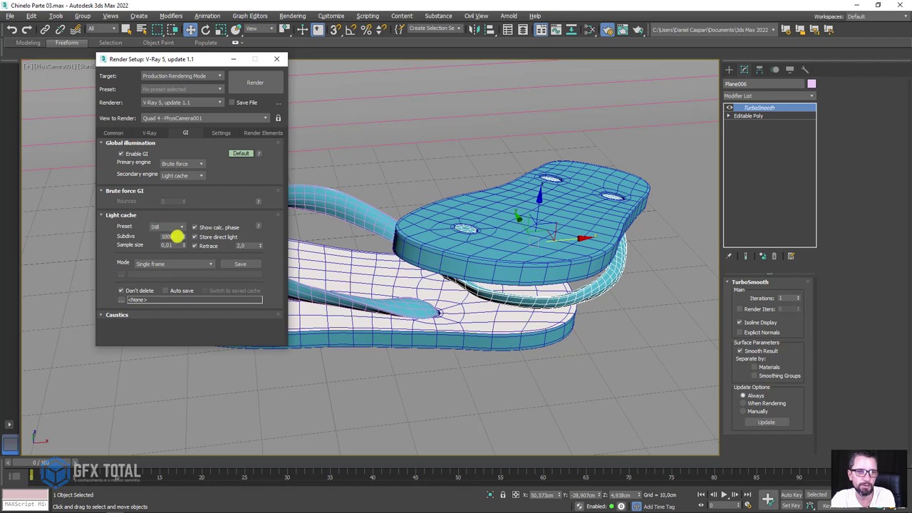
pyautogui.moveTo(176, 236); pyautogui.dragTo(130, 236)
pyautogui.write('500')
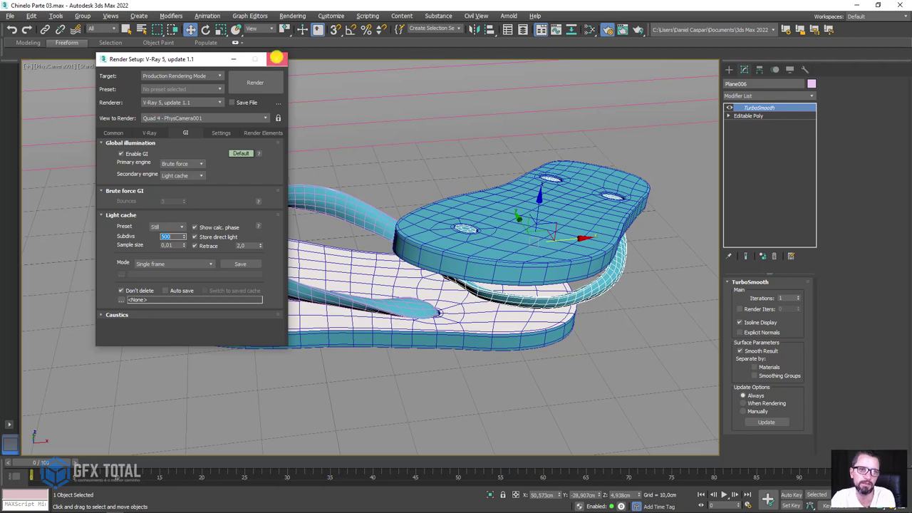
pyautogui.click(276, 57)
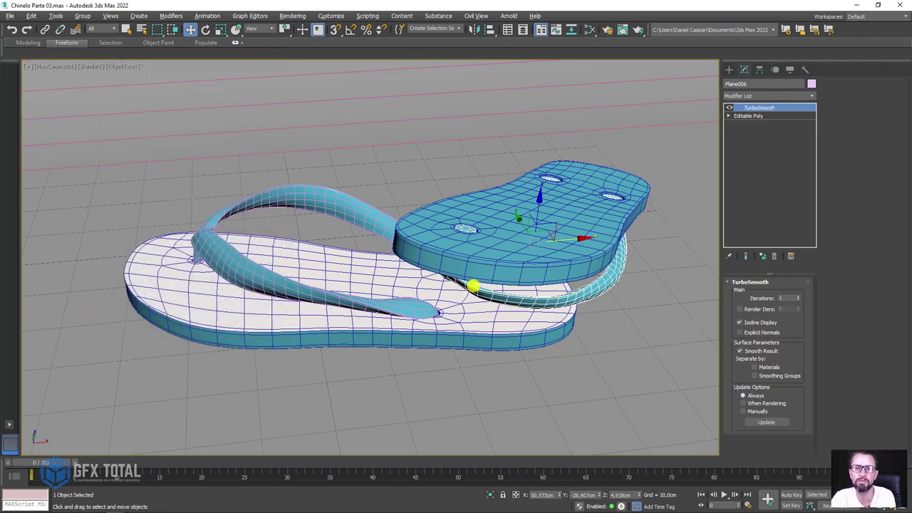
# Orbit the perspective view to inspect the backdrop and the physical camera's placement
pyautogui.keyDown('alt'); pyautogui.moveTo(473, 286); pyautogui.dragTo(470, 305, button='middle'); pyautogui.keyUp('alt')
pyautogui.keyDown('alt'); pyautogui.moveTo(450, 268); pyautogui.dragTo(421, 218, button='middle'); pyautogui.keyUp('alt')
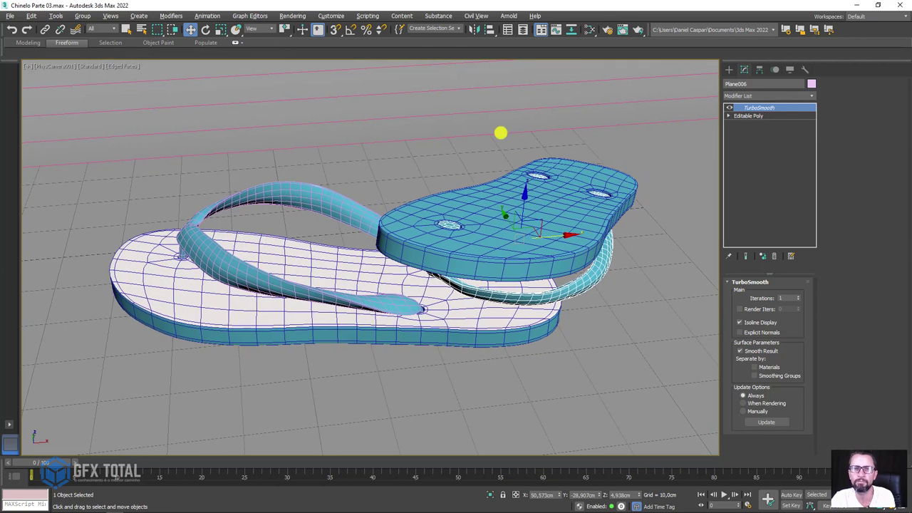
pyautogui.press('p')
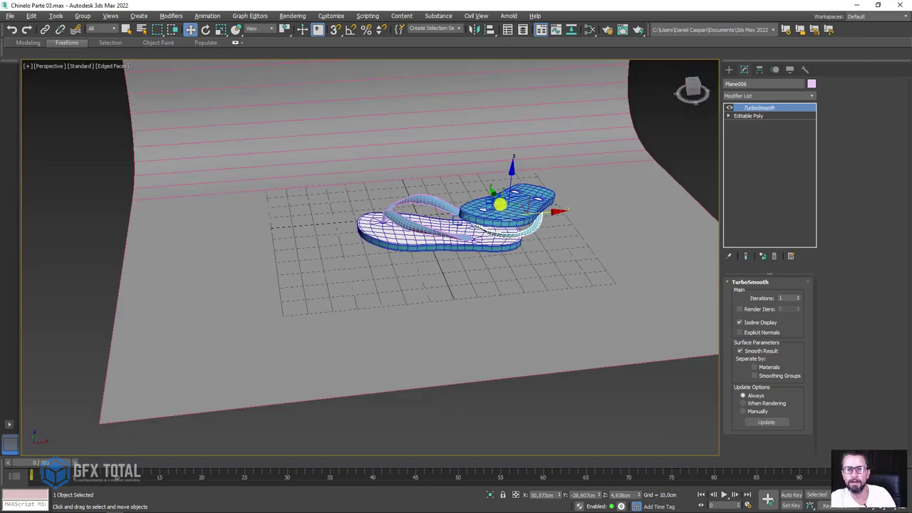
pyautogui.moveTo(497, 204)
pyautogui.keyDown('alt'); pyautogui.mouseDown(button='middle')
pyautogui.moveTo(503, 242)
pyautogui.moveTo(529, 251)
pyautogui.moveTo(674, 258)
pyautogui.moveTo(657, 246)
pyautogui.mouseUp(button='middle'); pyautogui.keyUp('alt')
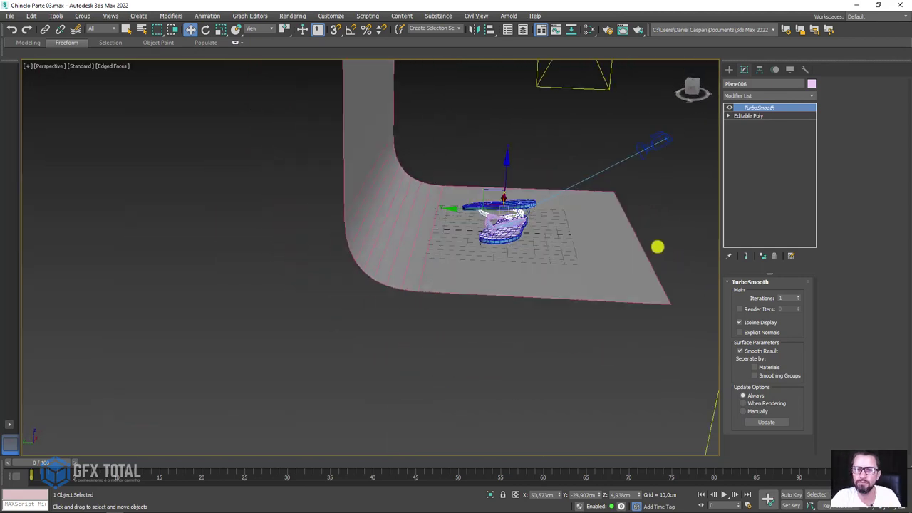
pyautogui.click(674, 142)
pyautogui.moveTo(700, 202)
pyautogui.keyDown('alt'); pyautogui.mouseDown(button='middle')
pyautogui.moveTo(656, 240)
pyautogui.moveTo(624, 247)
pyautogui.mouseUp(button='middle'); pyautogui.keyUp('alt')
pyautogui.keyDown('alt'); pyautogui.moveTo(644, 209); pyautogui.dragTo(751, 240, button='middle'); pyautogui.keyUp('alt')
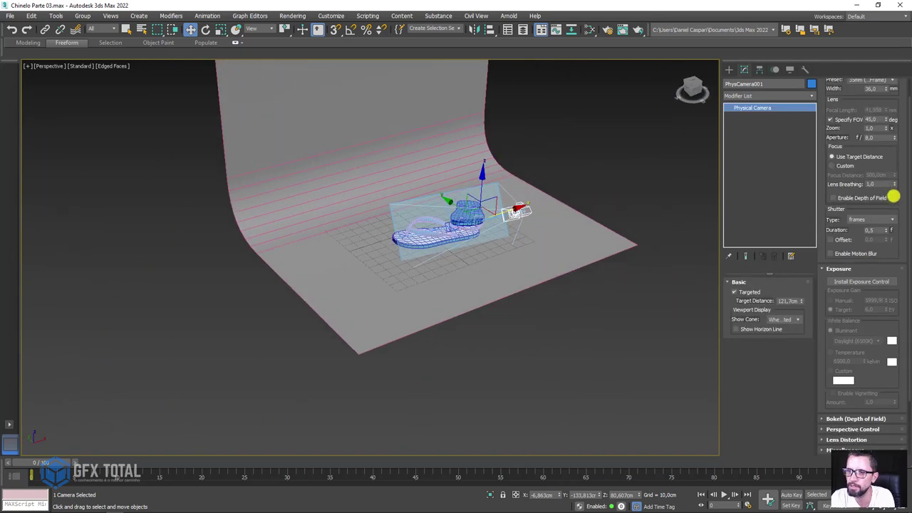
pyautogui.moveTo(491, 214); pyautogui.dragTo(494, 233, button='middle')
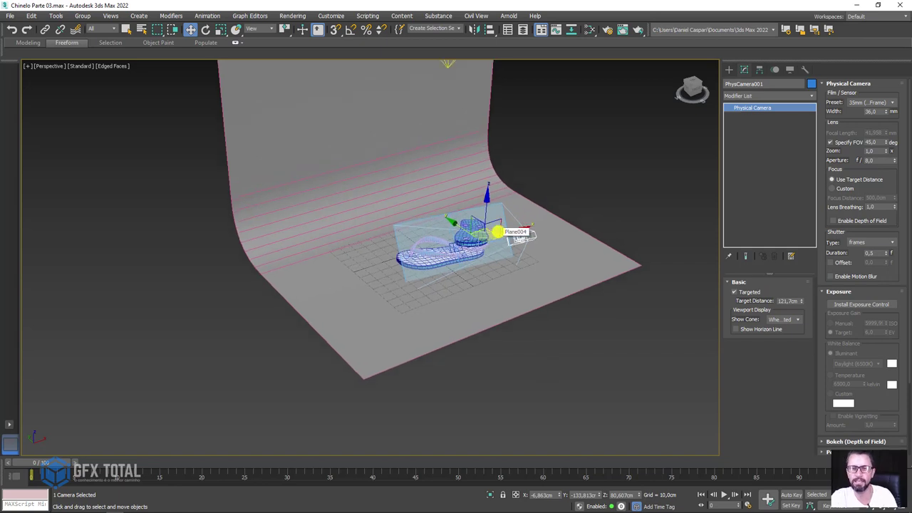
# Render a V-Ray test image through PhysCamera001 and close the frame buffer
pyautogui.press('c')
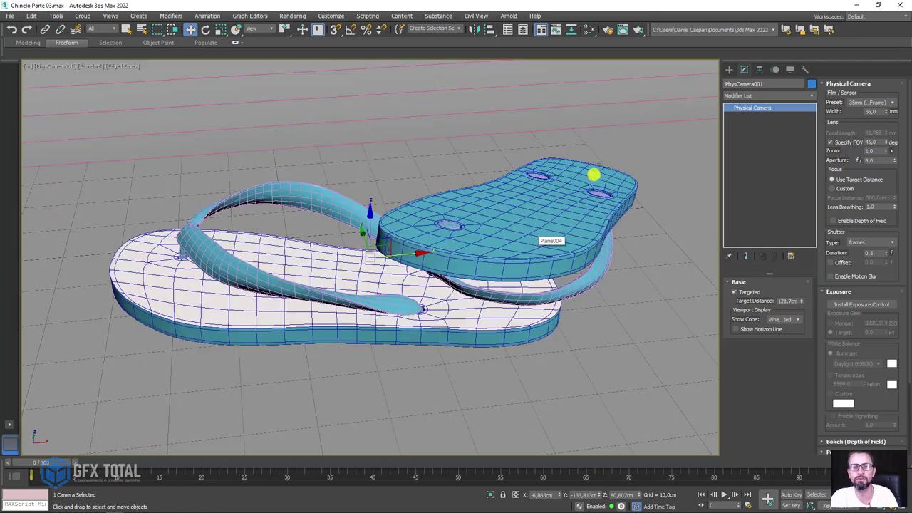
pyautogui.click(638, 28)
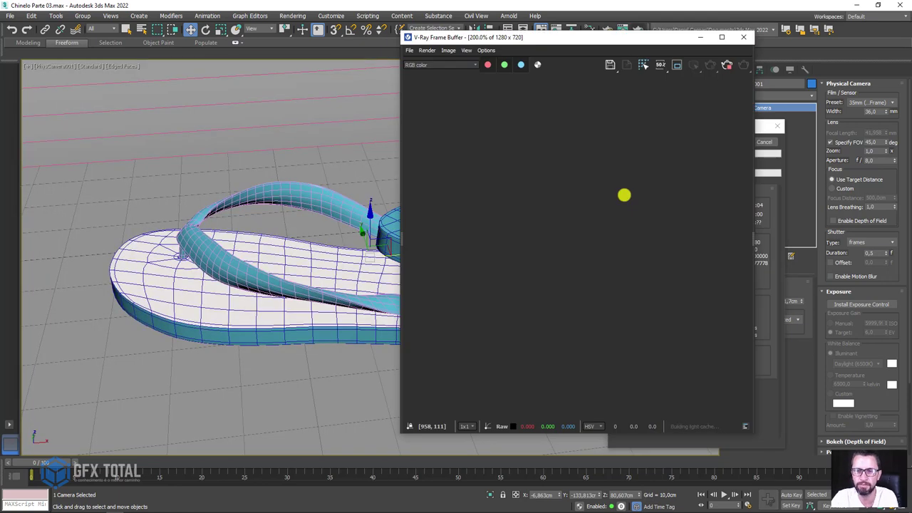
pyautogui.scroll(-1, 595, 211)
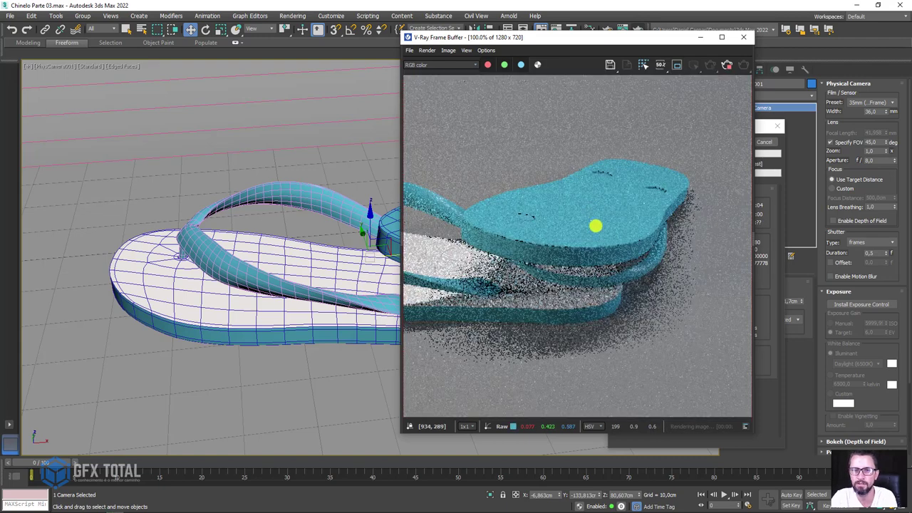
pyautogui.scroll(-1, 596, 226)
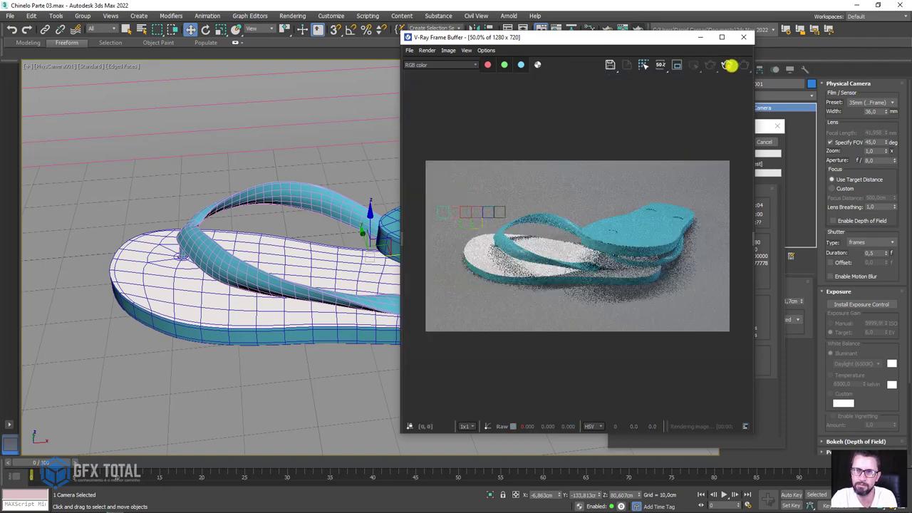
pyautogui.click(743, 37)
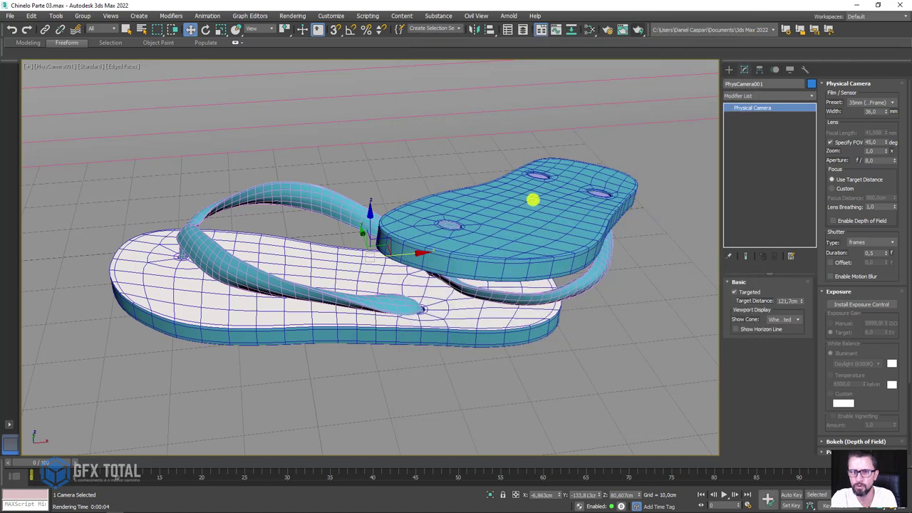
# Set the top V-Ray light's multiplier to 30
pyautogui.press('p')
pyautogui.scroll(-5, 370, 257)
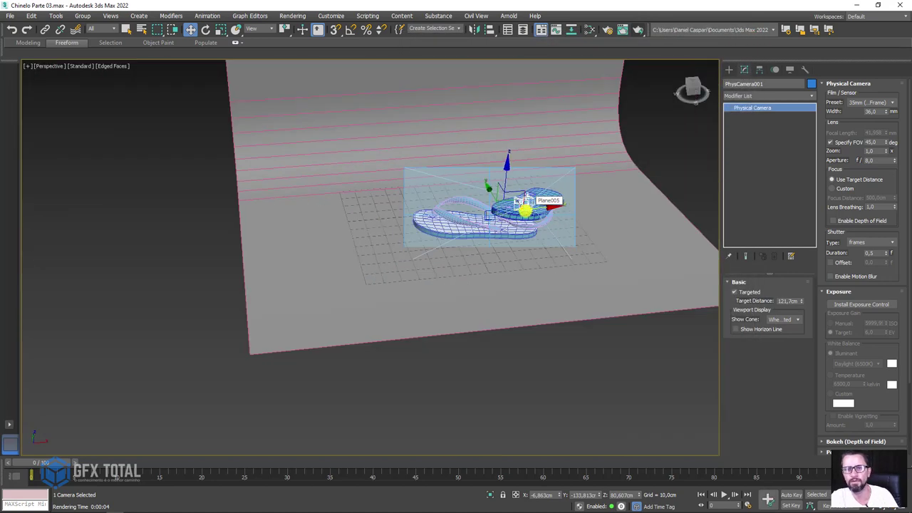
pyautogui.moveTo(370, 257)
pyautogui.keyDown('alt'); pyautogui.mouseDown(button='middle')
pyautogui.moveTo(427, 257)
pyautogui.moveTo(370, 242)
pyautogui.moveTo(370, 228)
pyautogui.mouseUp(button='middle'); pyautogui.keyUp('alt')
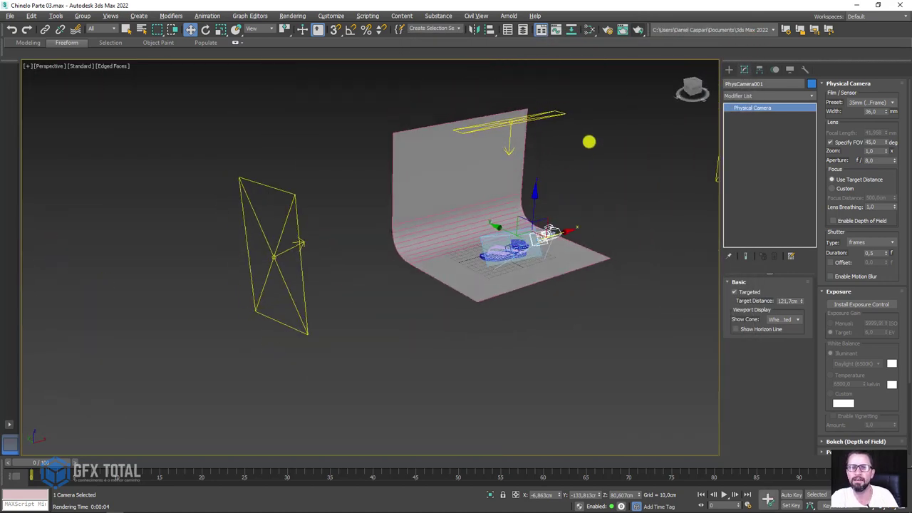
pyautogui.moveTo(559, 96); pyautogui.dragTo(554, 92)
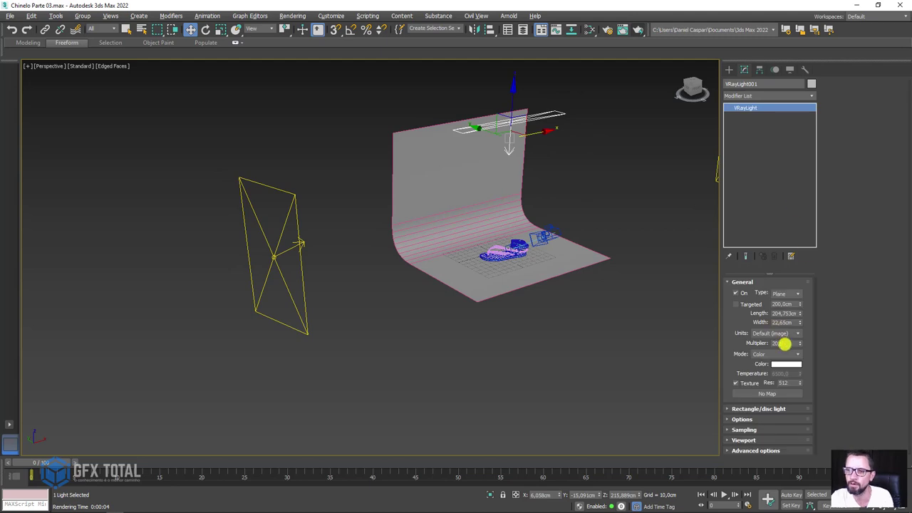
pyautogui.doubleClick(783, 343)
pyautogui.write('30')
pyautogui.press('Return')
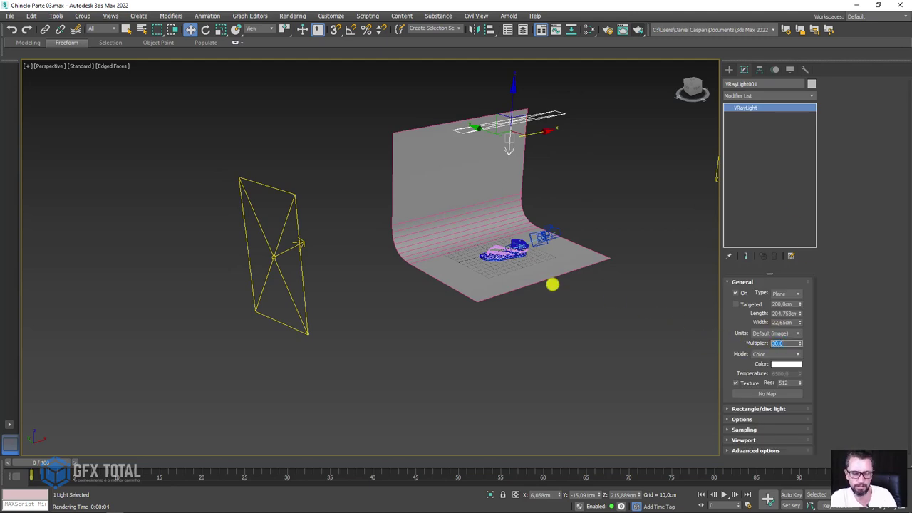
# Start a test render from PhysCamera001, then stop it and close the result
pyautogui.press('c')
pyautogui.click(638, 30)
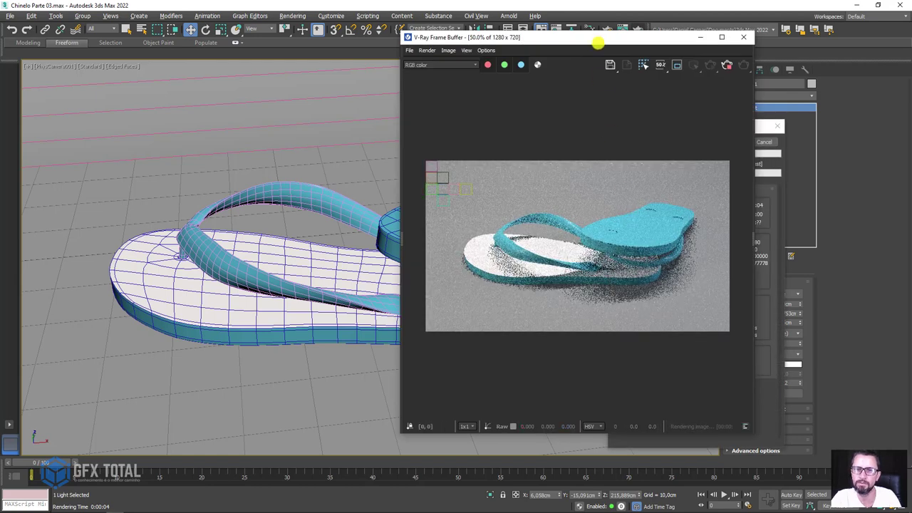
pyautogui.moveTo(598, 40); pyautogui.dragTo(392, 39)
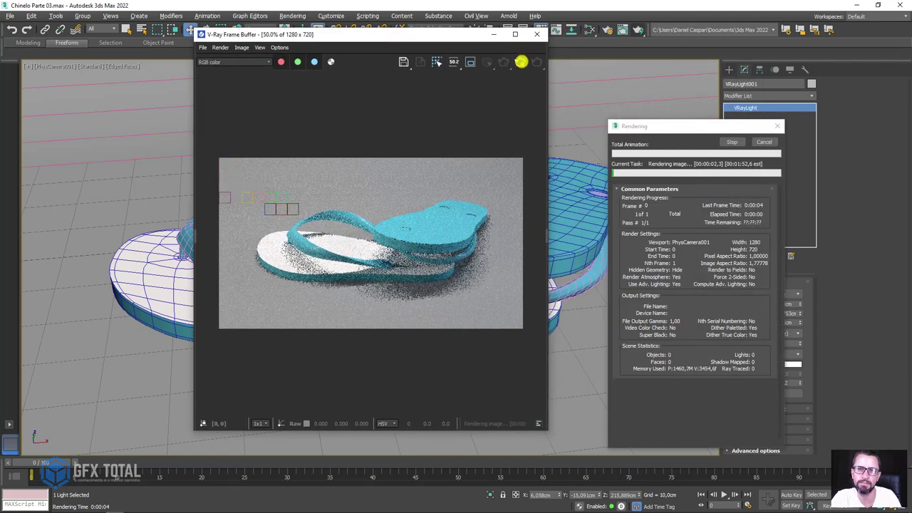
pyautogui.click(521, 62)
pyautogui.click(536, 34)
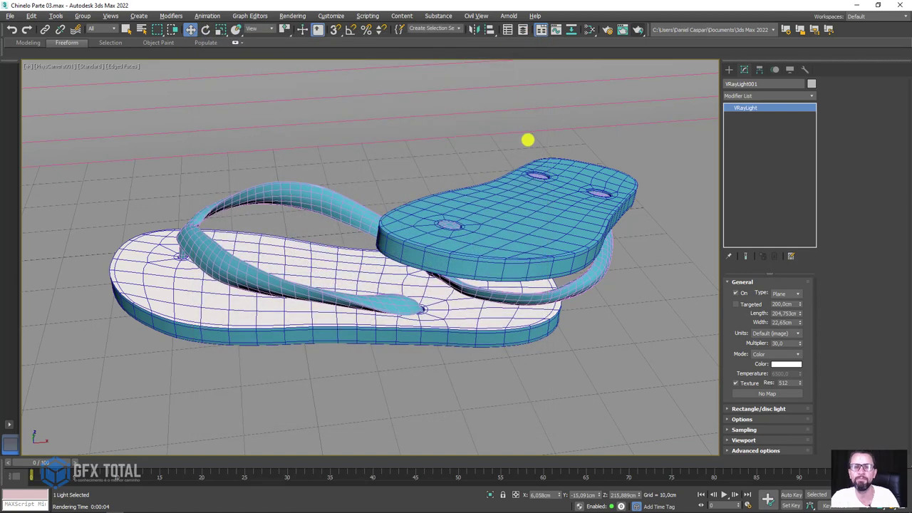
# Delete the right-side and left-side V-Ray lights
pyautogui.press('p')
pyautogui.scroll(-5, 497, 204)
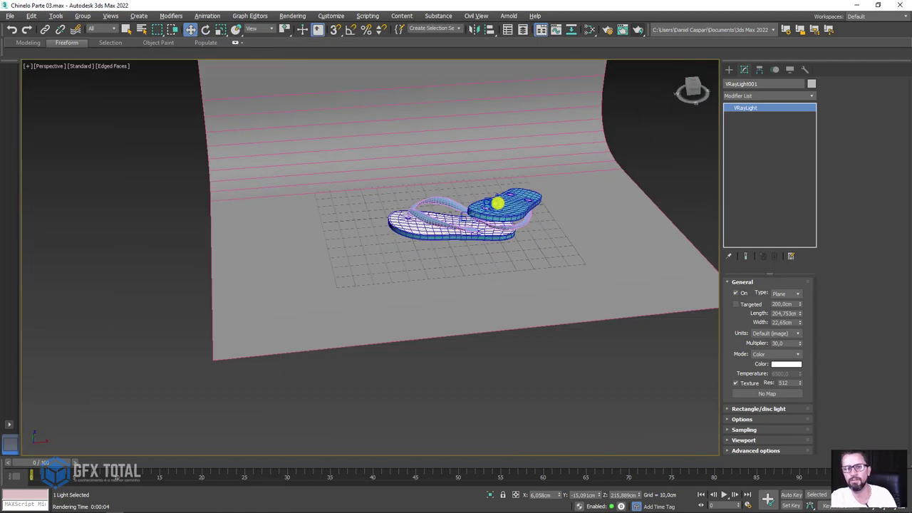
pyautogui.scroll(-3, 525, 207)
pyautogui.moveTo(525, 207); pyautogui.dragTo(453, 250, button='middle')
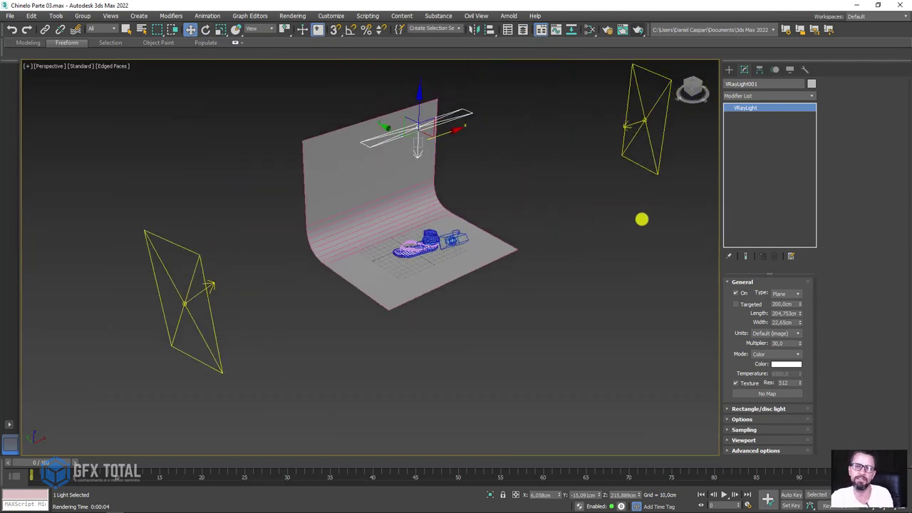
pyautogui.click(633, 125)
pyautogui.press('Delete')
pyautogui.click(226, 367)
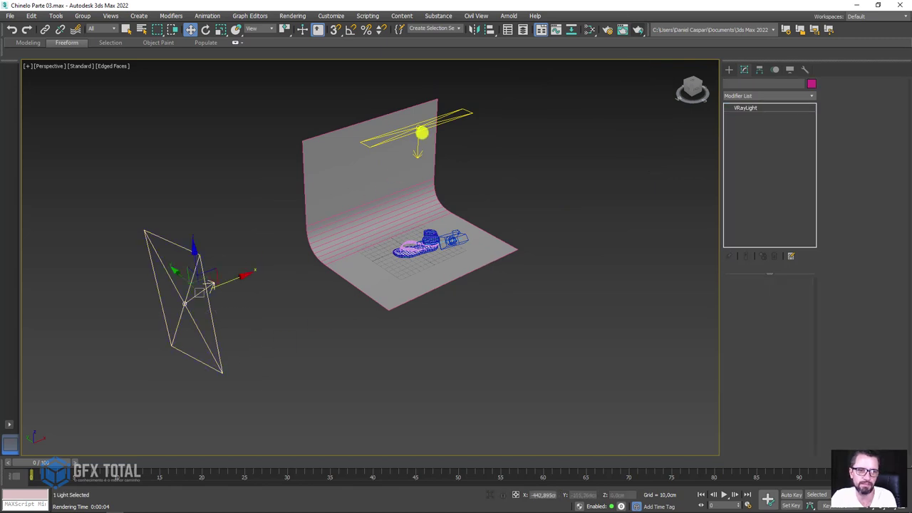
pyautogui.press('Delete')
# Tilt the top light, widen it to 104,645cm, lower it over the sandals, and view through PhysCamera001
pyautogui.click(422, 125)
pyautogui.scroll(2, 422, 151)
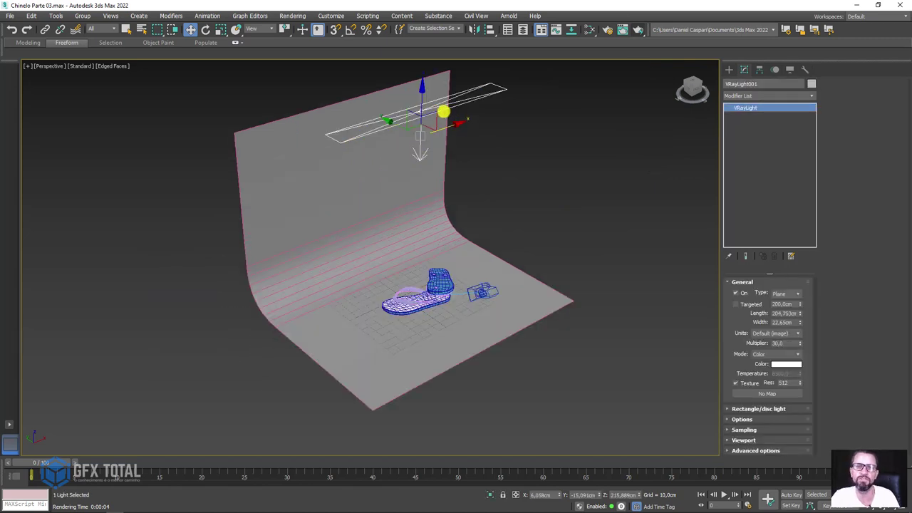
pyautogui.press('e')
pyautogui.moveTo(448, 92); pyautogui.dragTo(490, 159)
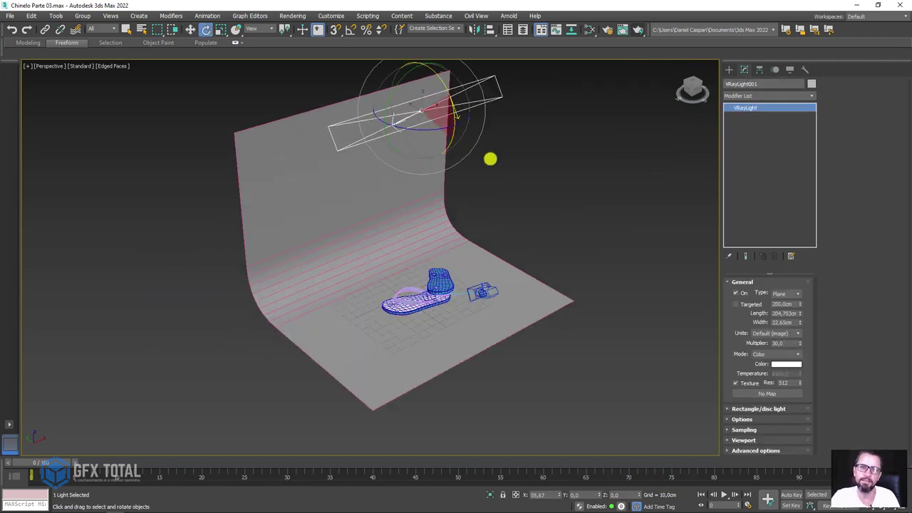
pyautogui.moveTo(799, 314); pyautogui.dragTo(782, 152)
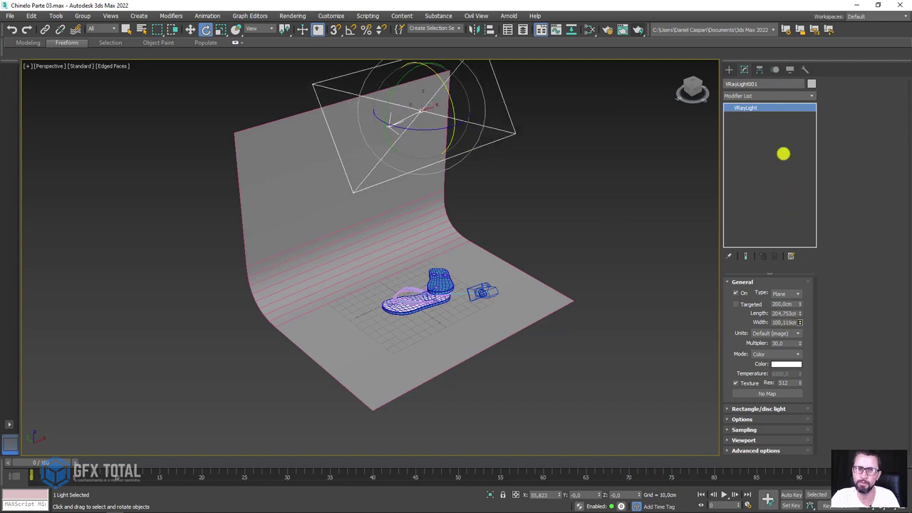
pyautogui.press('w')
pyautogui.keyDown('alt'); pyautogui.moveTo(411, 104); pyautogui.dragTo(399, 135, button='middle'); pyautogui.keyUp('alt')
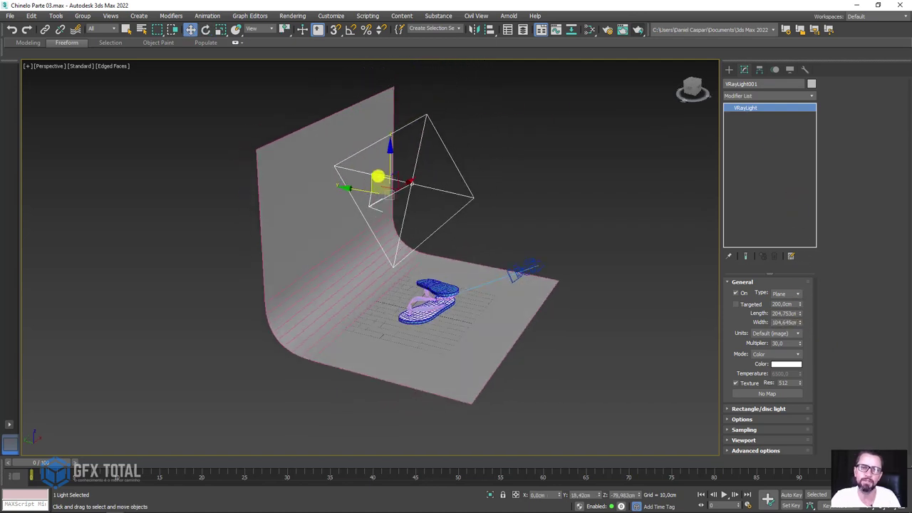
pyautogui.press('c')
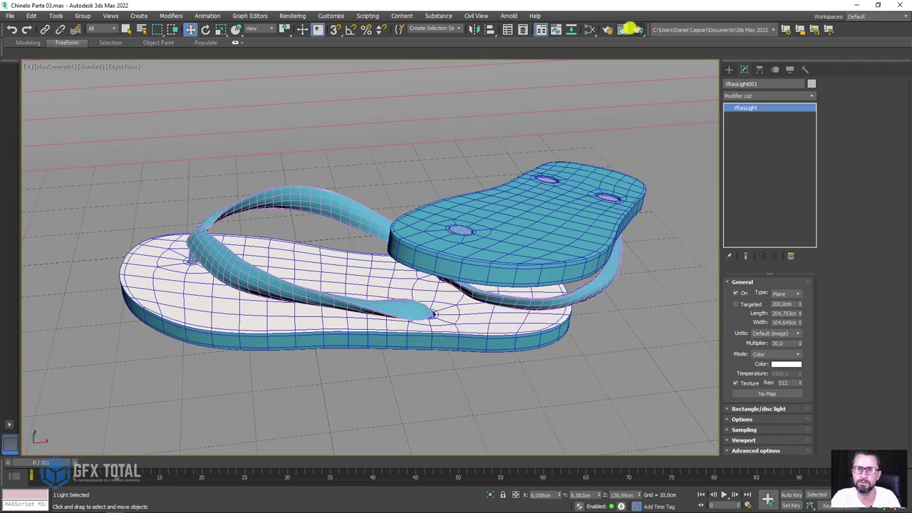
# Lower VRayLight001's multiplier to 10, then 5, re-rendering the camera view after each change
pyautogui.click(636, 30)
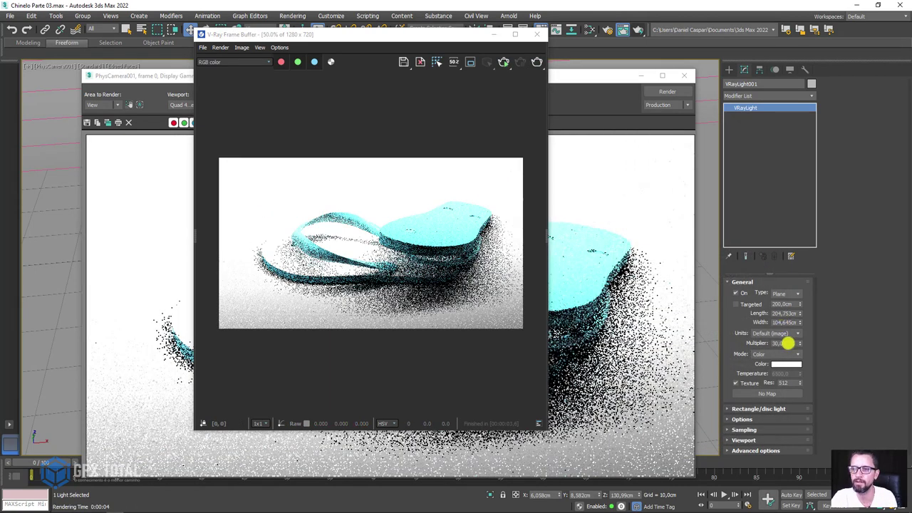
pyautogui.moveTo(786, 344); pyautogui.dragTo(732, 345)
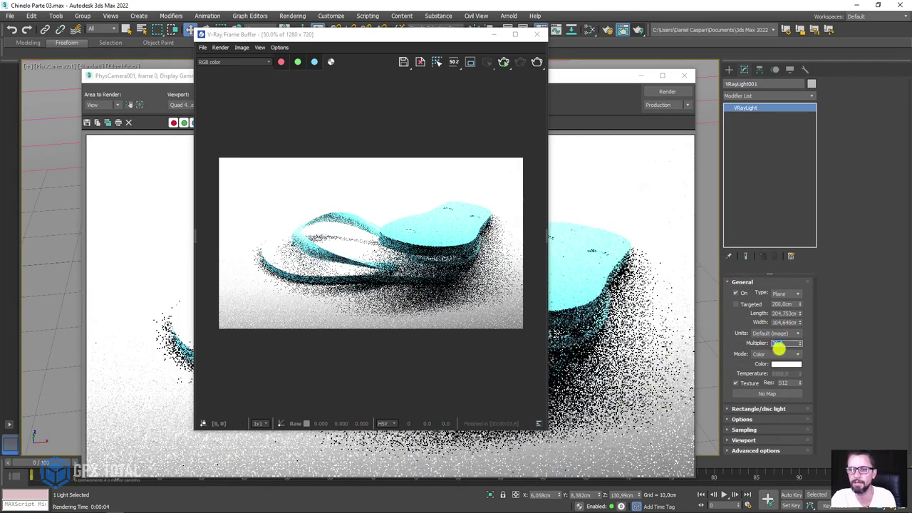
pyautogui.click(535, 62)
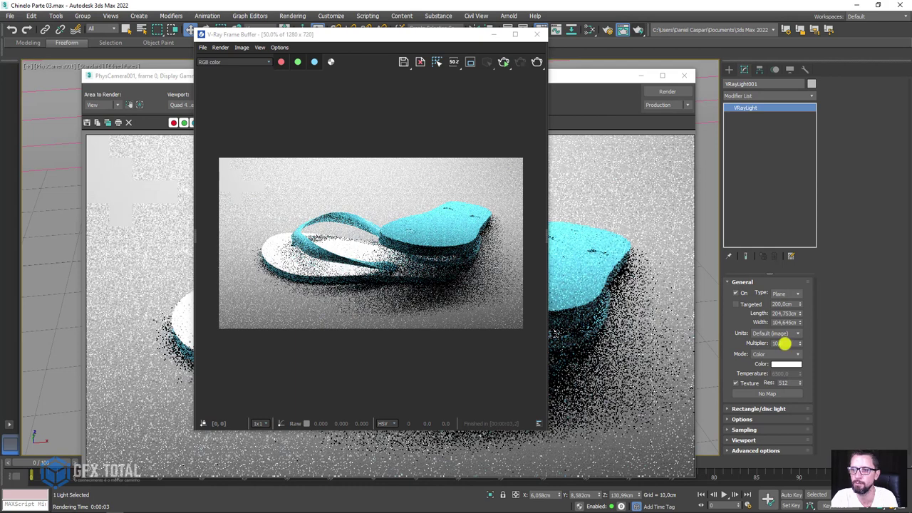
pyautogui.doubleClick(784, 344)
pyautogui.write('5')
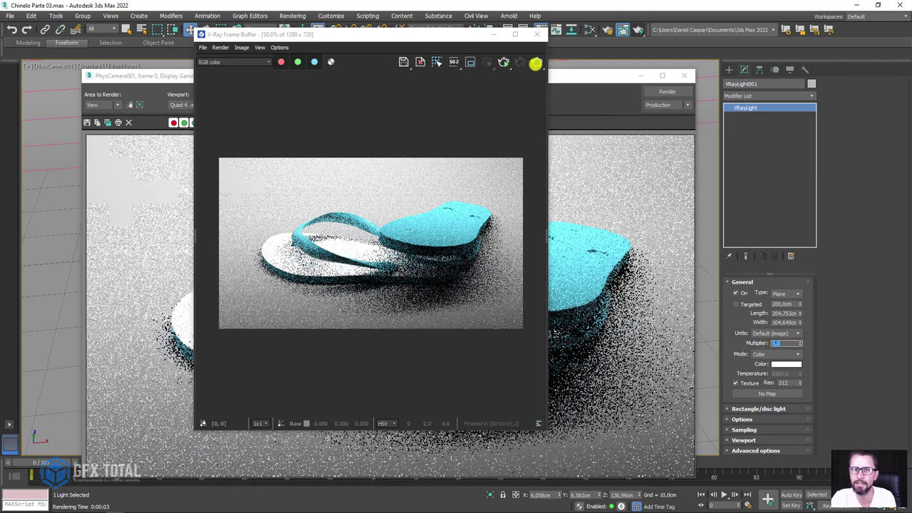
pyautogui.click(535, 63)
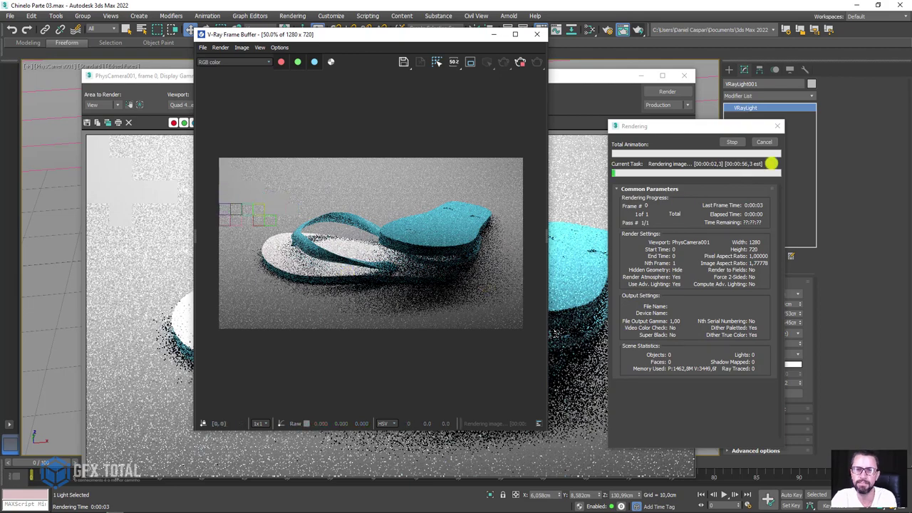
pyautogui.click(763, 142)
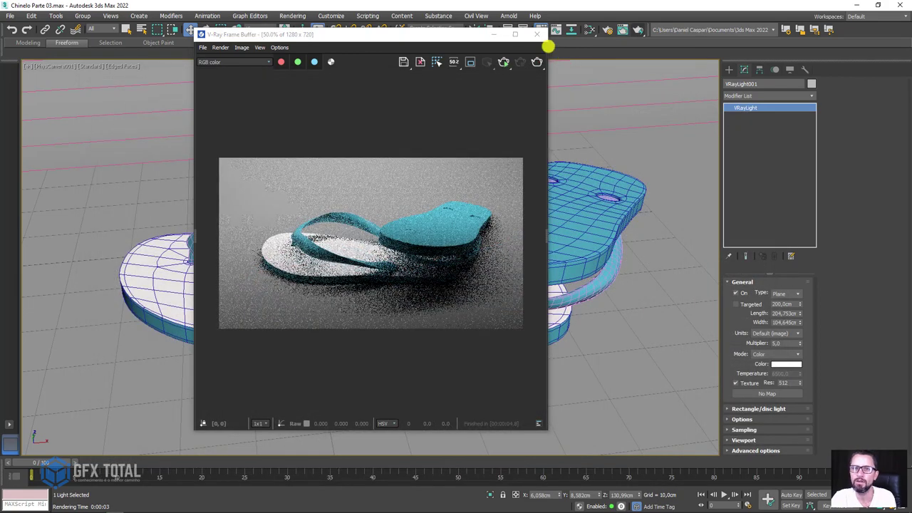
pyautogui.click(537, 34)
# Shift-drag the top light to clone it as VRayLight002
pyautogui.press('p')
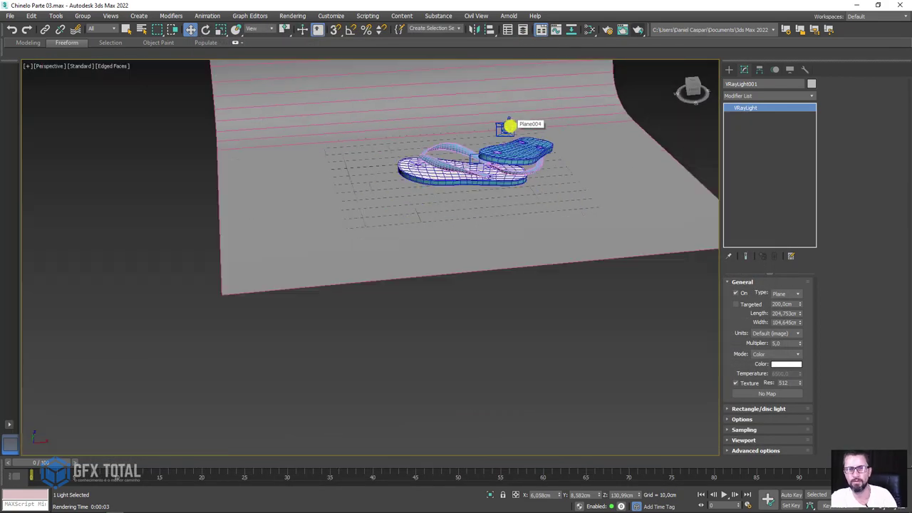
pyautogui.scroll(-5, 509, 122)
pyautogui.moveTo(546, 98)
pyautogui.keyDown('alt'); pyautogui.mouseDown(button='middle')
pyautogui.moveTo(544, 212)
pyautogui.moveTo(525, 102)
pyautogui.mouseUp(button='middle'); pyautogui.keyUp('alt')
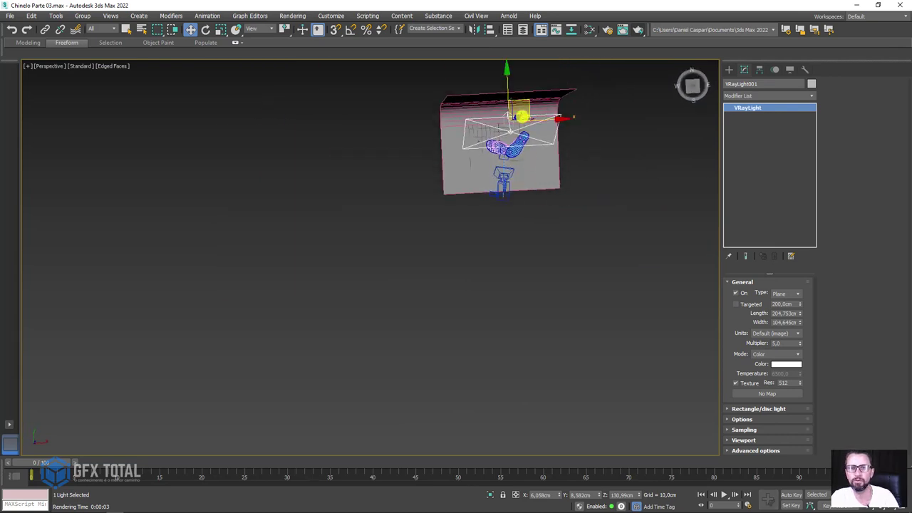
pyautogui.keyDown('shift'); pyautogui.moveTo(525, 102); pyautogui.dragTo(497, 197); pyautogui.keyUp('shift')
pyautogui.click(456, 301)
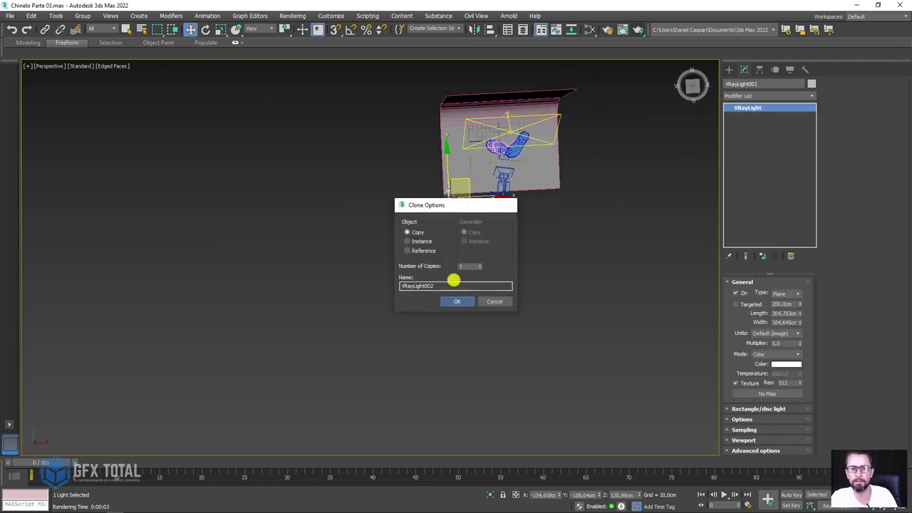
# Rotate VRayLight002 in Local coordinates so it faces the sandals from the side
pyautogui.press('e')
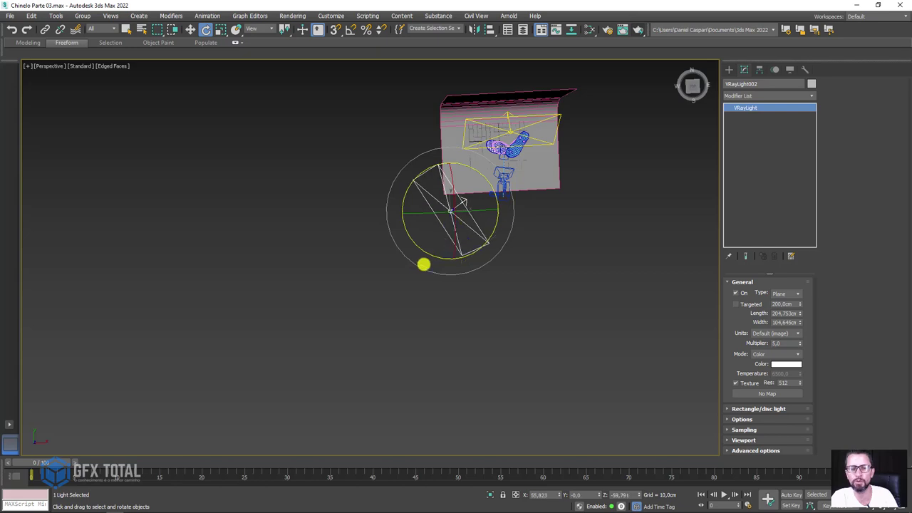
pyautogui.moveTo(464, 260)
pyautogui.keyDown('alt'); pyautogui.mouseDown(button='middle')
pyautogui.moveTo(456, 214)
pyautogui.moveTo(425, 207)
pyautogui.mouseUp(button='middle'); pyautogui.keyUp('alt')
pyautogui.press('w')
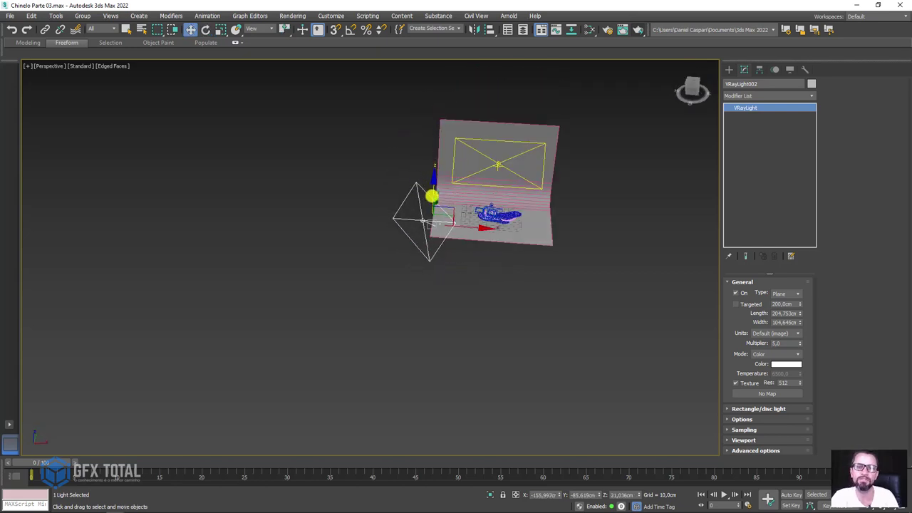
pyautogui.scroll(3, 429, 195)
pyautogui.press('e')
pyautogui.click(267, 30)
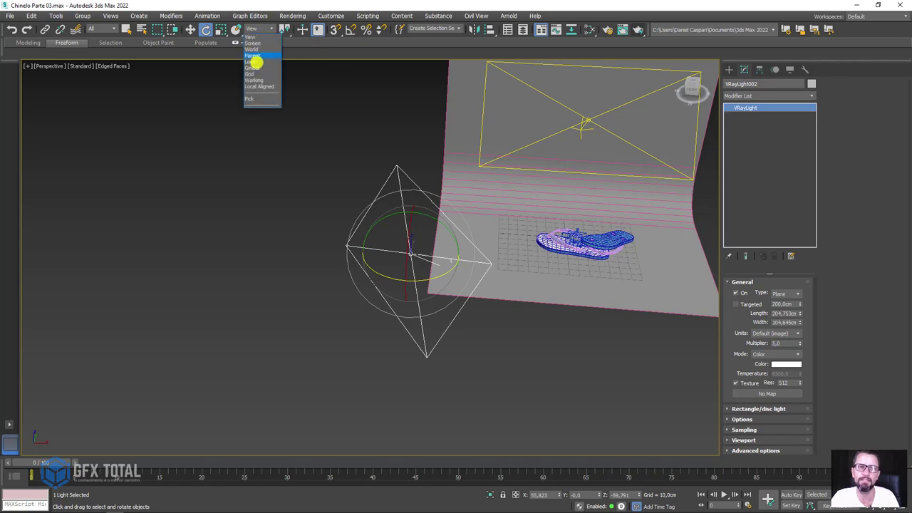
pyautogui.click(255, 62)
pyautogui.moveTo(405, 212)
pyautogui.mouseDown()
pyautogui.moveTo(373, 218)
pyautogui.moveTo(461, 260)
pyautogui.mouseUp()
pyautogui.keyDown('alt'); pyautogui.moveTo(461, 260); pyautogui.dragTo(433, 228, button='middle'); pyautogui.keyUp('alt')
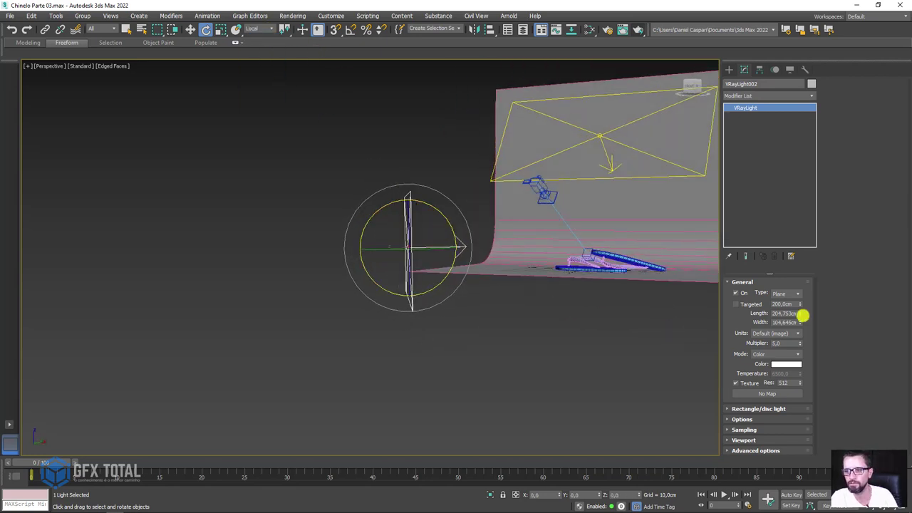
# Resize VRayLight002 to 145,375cm length and 43,951cm width
pyautogui.moveTo(798, 316); pyautogui.dragTo(798, 331)
pyautogui.click(797, 332)
pyautogui.click(798, 331)
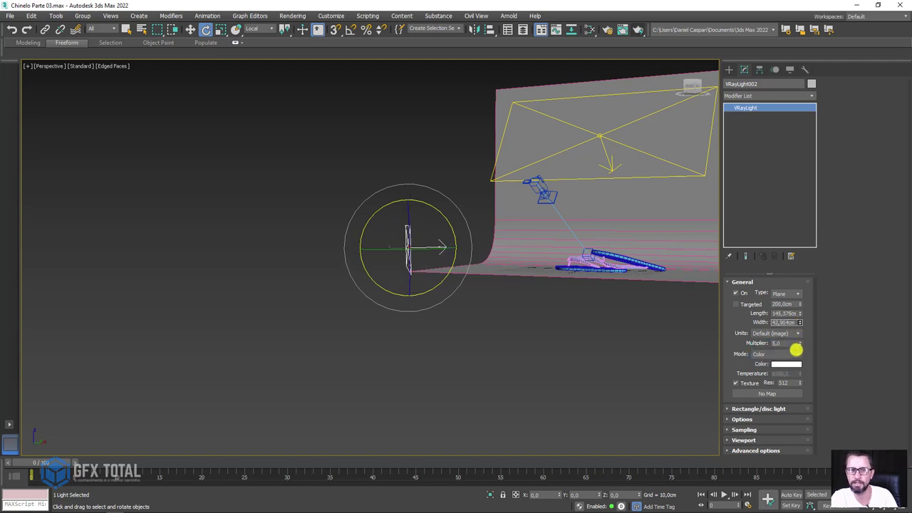
pyautogui.moveTo(602, 285)
pyautogui.keyDown('alt'); pyautogui.mouseDown(button='middle')
pyautogui.moveTo(515, 285)
pyautogui.moveTo(400, 224)
pyautogui.mouseUp(button='middle'); pyautogui.keyUp('alt')
pyautogui.press('w')
pyautogui.press('e')
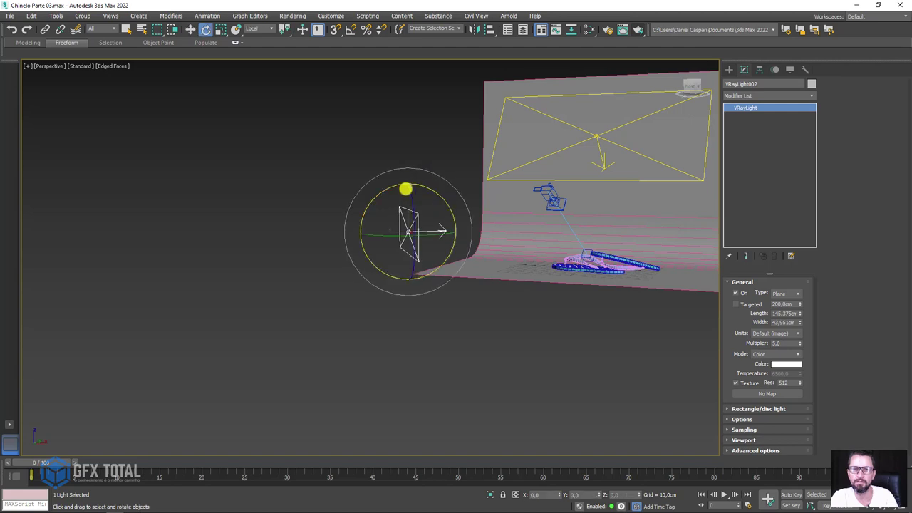
pyautogui.moveTo(407, 183)
pyautogui.keyDown('alt'); pyautogui.mouseDown(button='middle')
pyautogui.moveTo(511, 263)
pyautogui.moveTo(488, 266)
pyautogui.mouseUp(button='middle'); pyautogui.keyUp('alt')
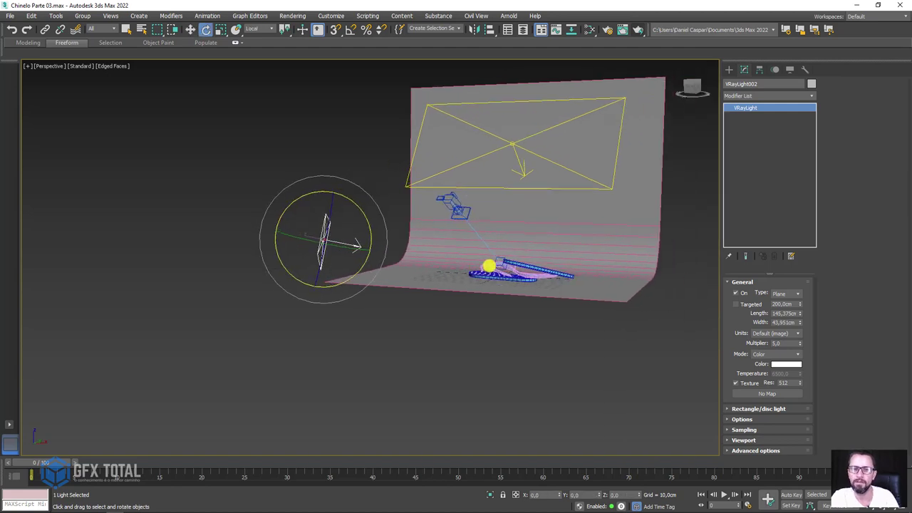
# Render PhysCamera001's view lit by both plane lights, stopping the render early
pyautogui.press('c')
pyautogui.click(638, 28)
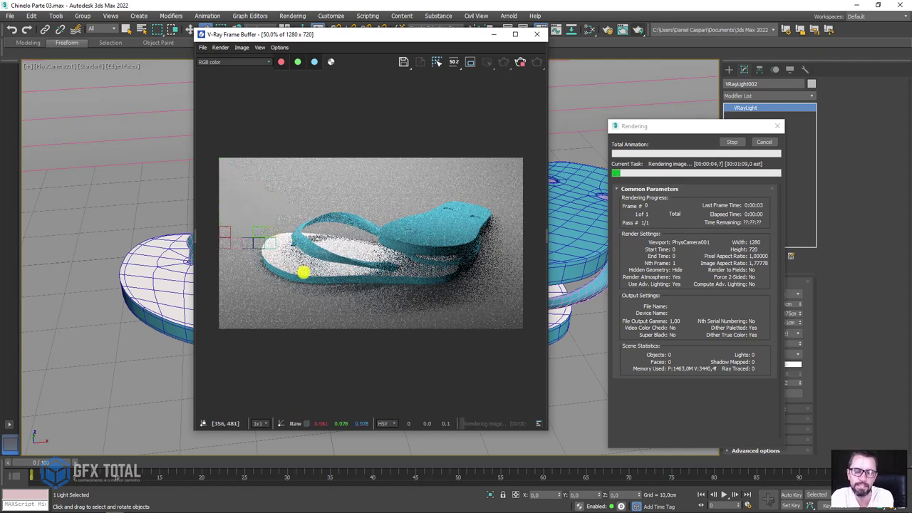
pyautogui.click(737, 141)
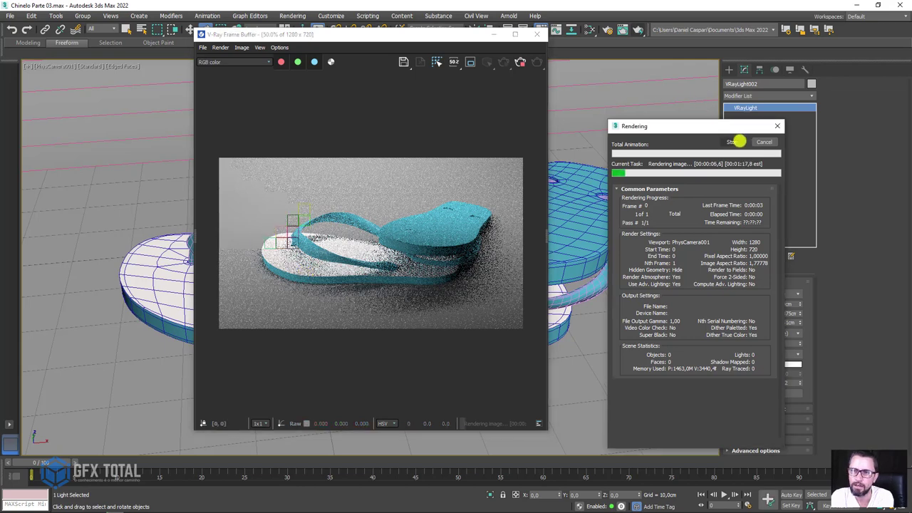
pyautogui.click(737, 142)
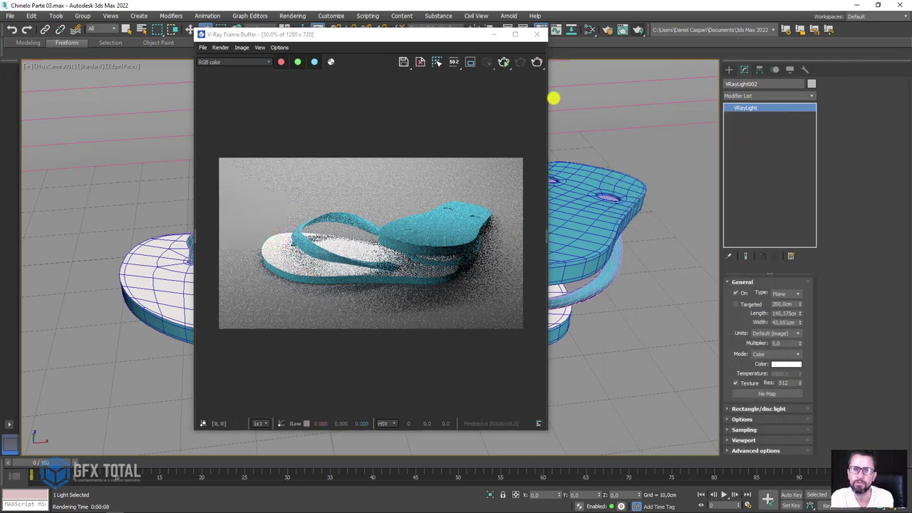
# Zoom the perspective view onto the patterned footbed and render a close-up, stopping it early
pyautogui.click(536, 34)
pyautogui.press('p')
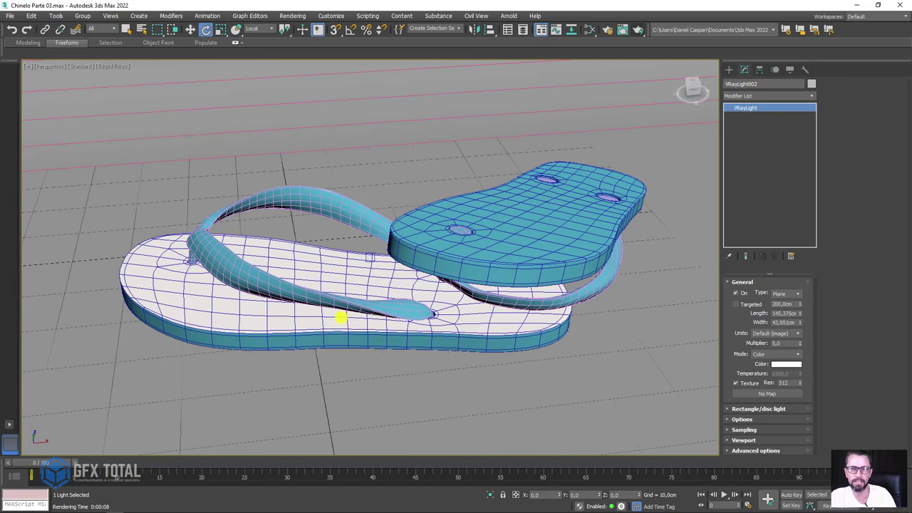
pyautogui.scroll(3, 375, 306)
pyautogui.scroll(3, 378, 310)
pyautogui.keyDown('alt'); pyautogui.moveTo(378, 309); pyautogui.dragTo(326, 237, button='middle'); pyautogui.keyUp('alt')
pyautogui.scroll(-3, 320, 246)
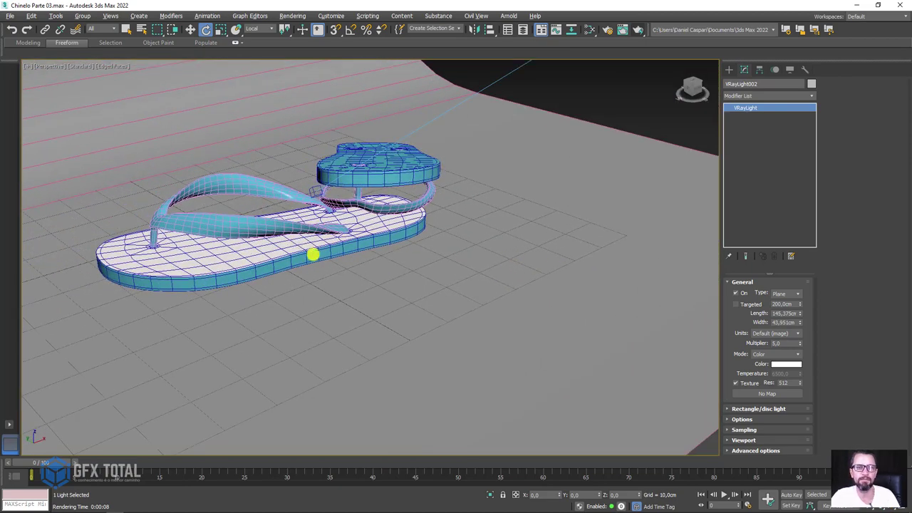
pyautogui.scroll(3, 177, 295)
pyautogui.scroll(3, 356, 366)
pyautogui.scroll(-3, 497, 350)
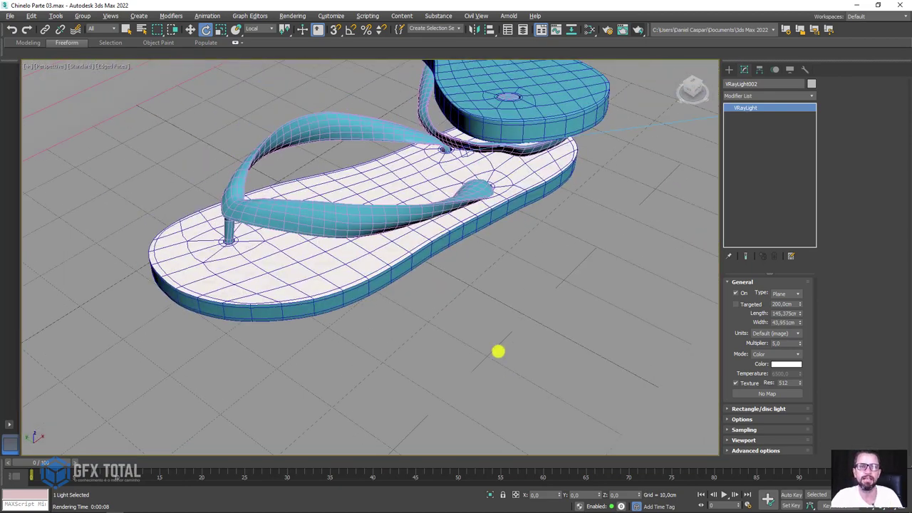
pyautogui.scroll(3, 375, 165)
pyautogui.scroll(-2, 556, 361)
pyautogui.scroll(3, 469, 337)
pyautogui.scroll(2, 468, 337)
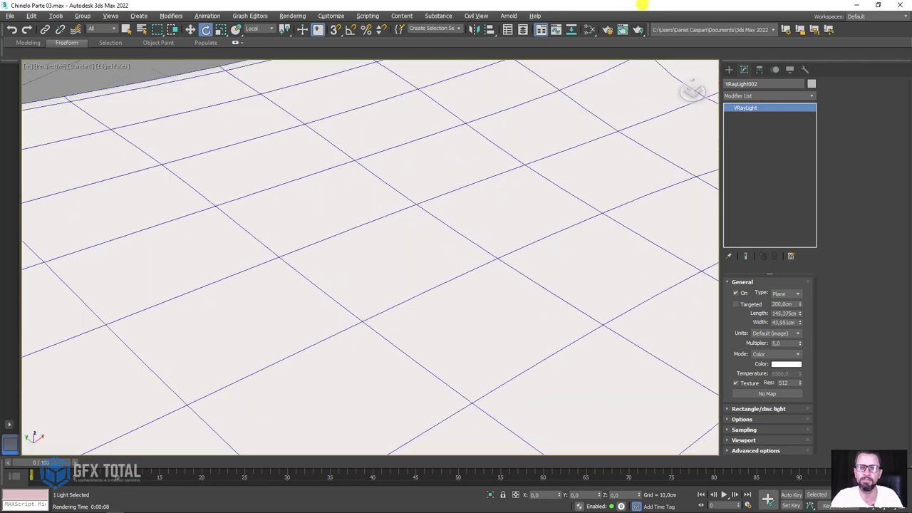
pyautogui.click(638, 29)
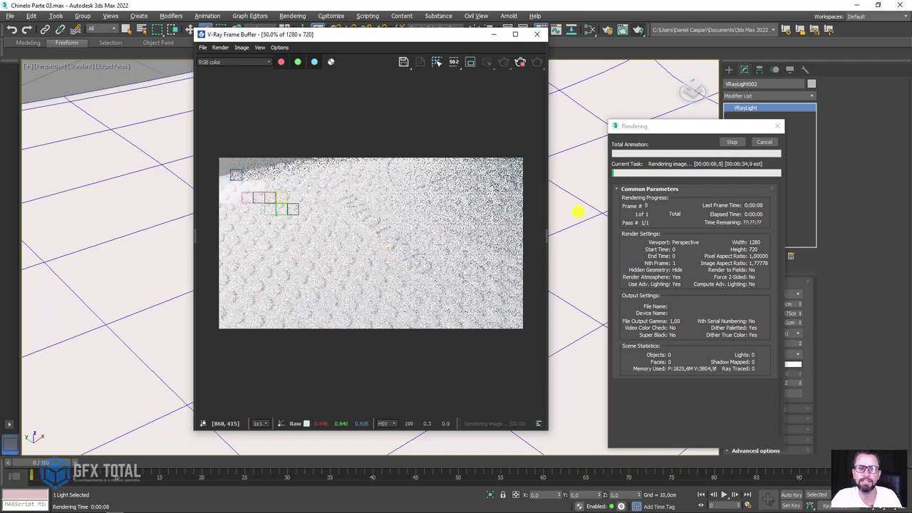
pyautogui.click(732, 142)
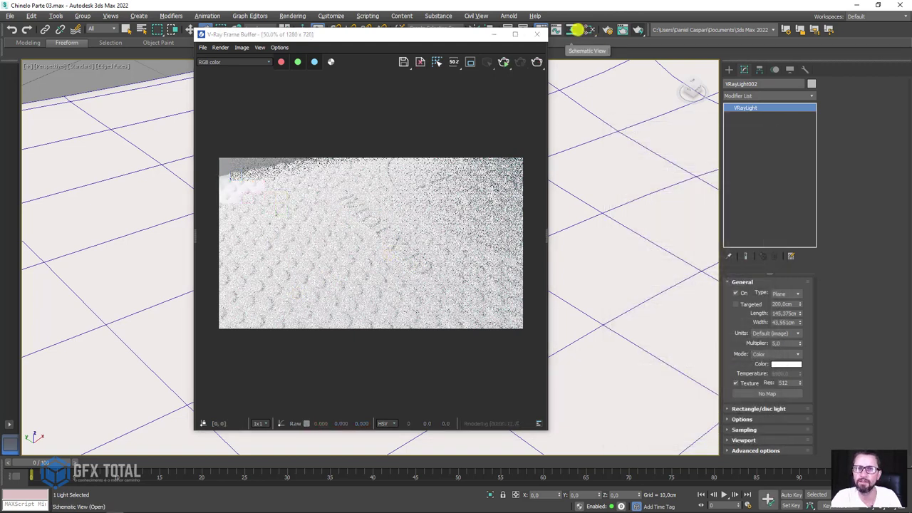
# In Slate Material Editor, find the Parte de cima sub-material via the Material #53 multi/sub-object and open it
pyautogui.click(589, 30)
pyautogui.scroll(3, 124, 251)
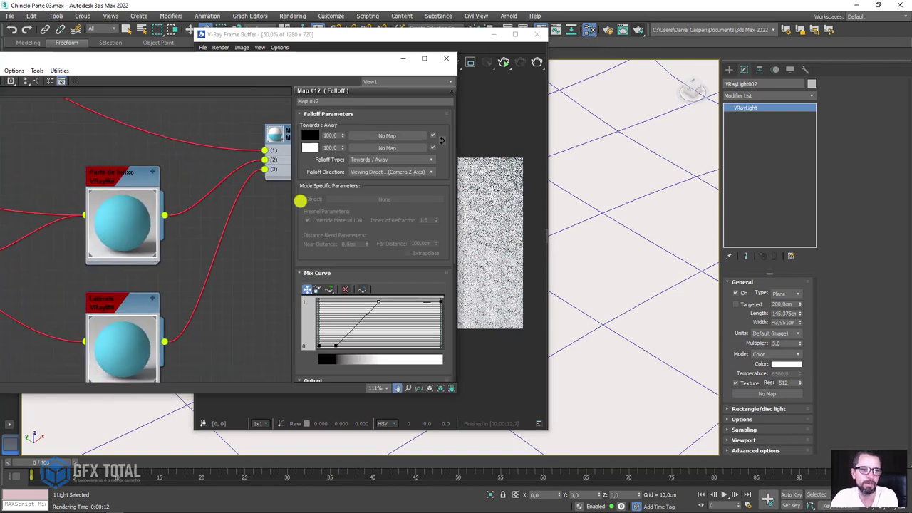
pyautogui.scroll(-1, 300, 202)
pyautogui.moveTo(36, 227); pyautogui.dragTo(150, 175, button='middle')
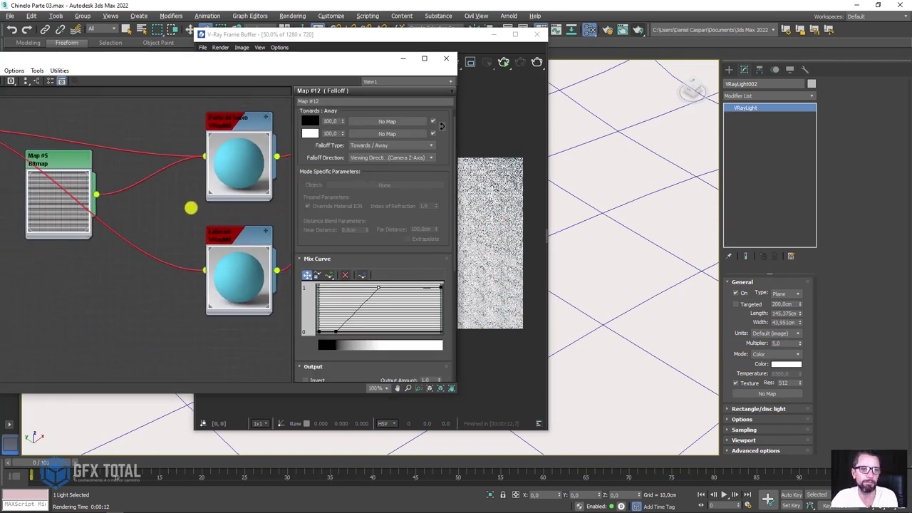
pyautogui.scroll(-2, 191, 208)
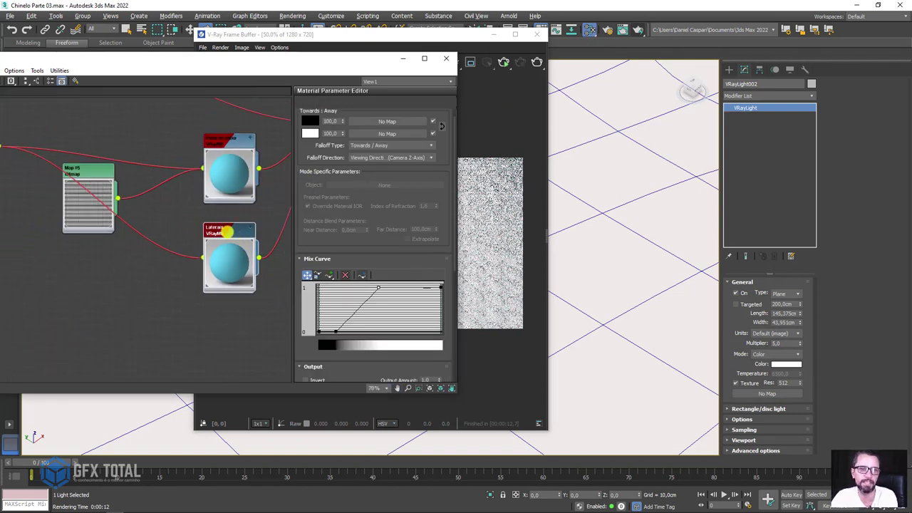
pyautogui.doubleClick(226, 231)
pyautogui.scroll(-2, 231, 216)
pyautogui.moveTo(234, 233)
pyautogui.mouseDown(button='middle')
pyautogui.moveTo(126, 249)
pyautogui.moveTo(130, 320)
pyautogui.moveTo(175, 266)
pyautogui.mouseUp(button='middle')
pyautogui.scroll(3, 211, 264)
pyautogui.scroll(1, 213, 261)
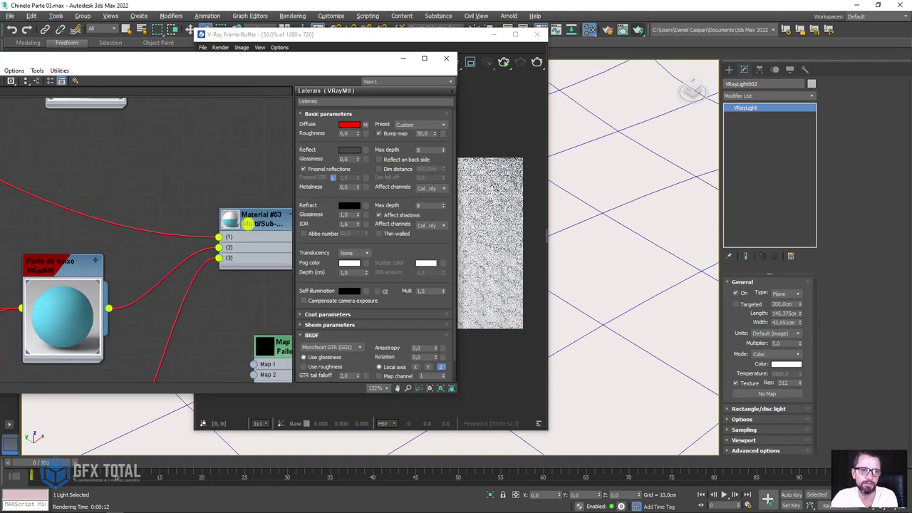
pyautogui.doubleClick(247, 223)
pyautogui.scroll(-4, 90, 179)
pyautogui.moveTo(89, 179); pyautogui.dragTo(216, 243, button='middle')
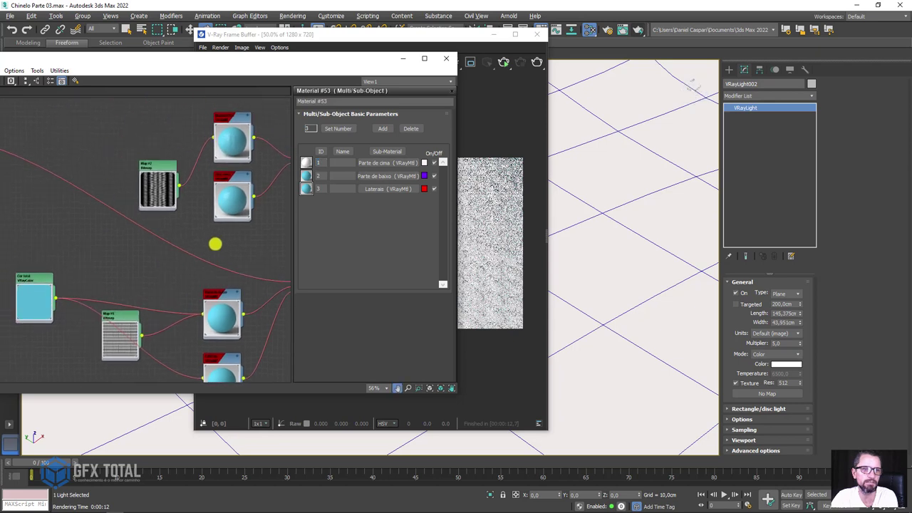
pyautogui.scroll(-3, 92, 238)
pyautogui.moveTo(92, 238)
pyautogui.mouseDown(button='middle')
pyautogui.moveTo(50, 211)
pyautogui.moveTo(117, 243)
pyautogui.mouseUp(button='middle')
pyautogui.scroll(2, 54, 216)
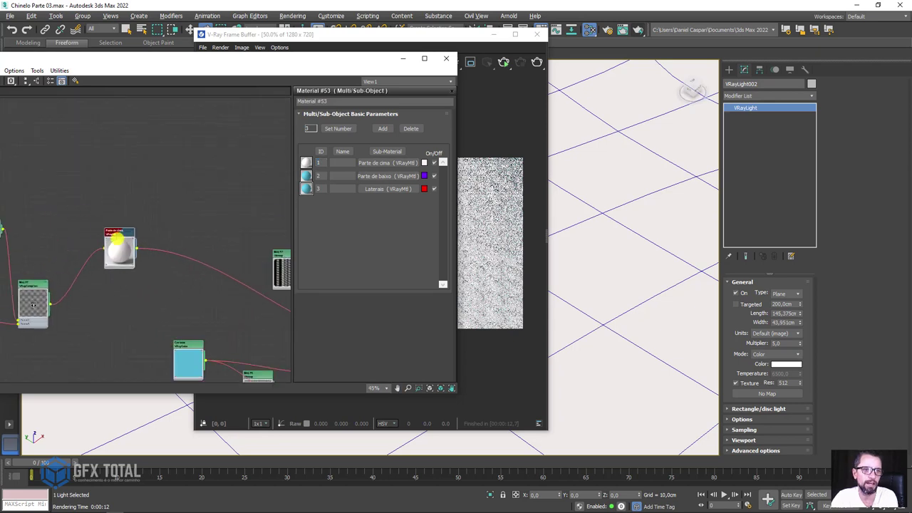
pyautogui.scroll(5, 117, 239)
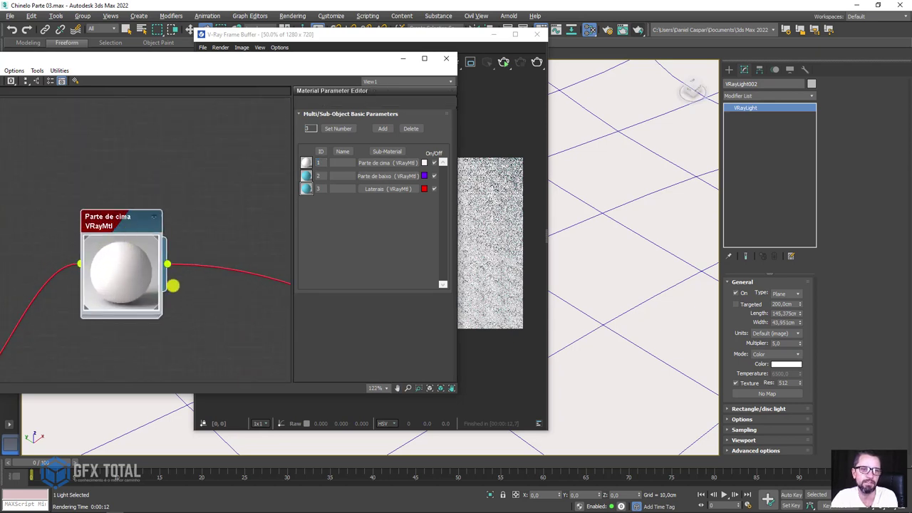
pyautogui.doubleClick(173, 285)
# Set Parte de cima's Displace amount to 1,5 and start a fresh render
pyautogui.scroll(-10, 168, 267)
pyautogui.scroll(3, 157, 293)
pyautogui.scroll(3, 171, 236)
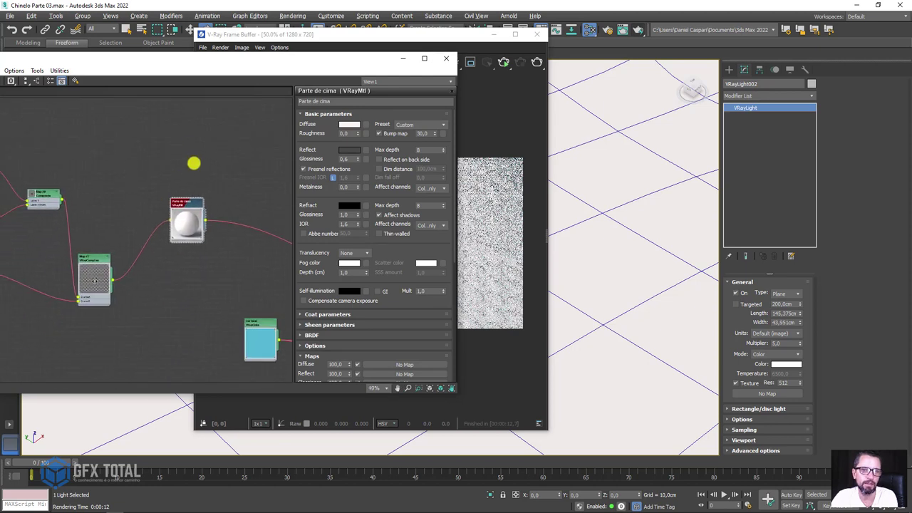
pyautogui.scroll(3, 142, 213)
pyautogui.moveTo(42, 289); pyautogui.dragTo(57, 308, button='middle')
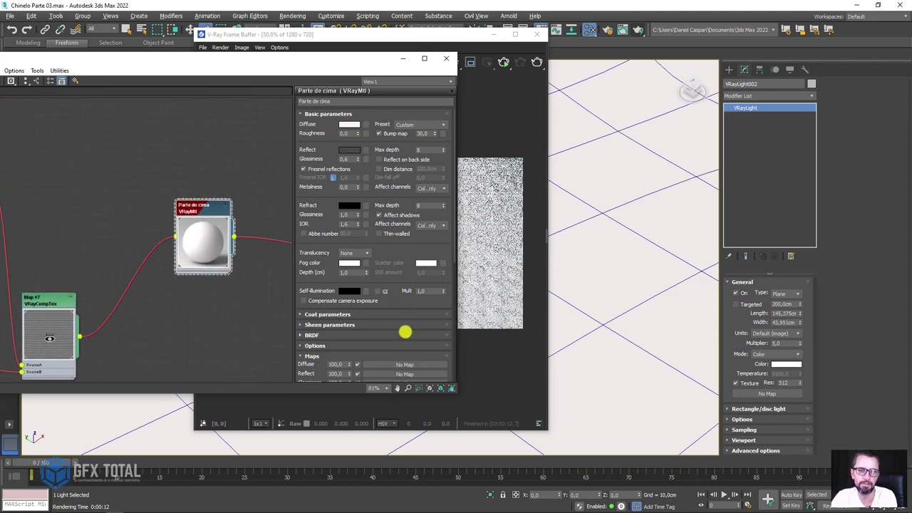
pyautogui.scroll(-3, 405, 331)
pyautogui.scroll(-2, 387, 328)
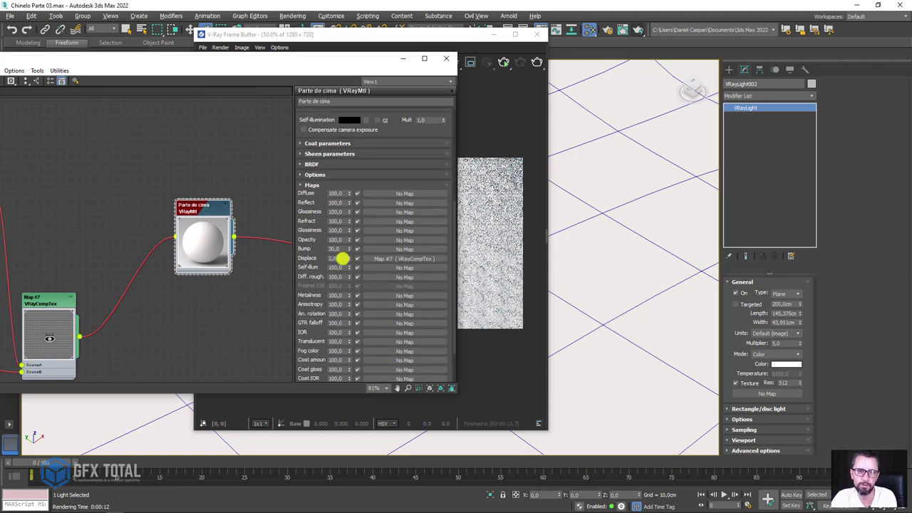
pyautogui.doubleClick(332, 258)
pyautogui.write('1')
pyautogui.press('Return')
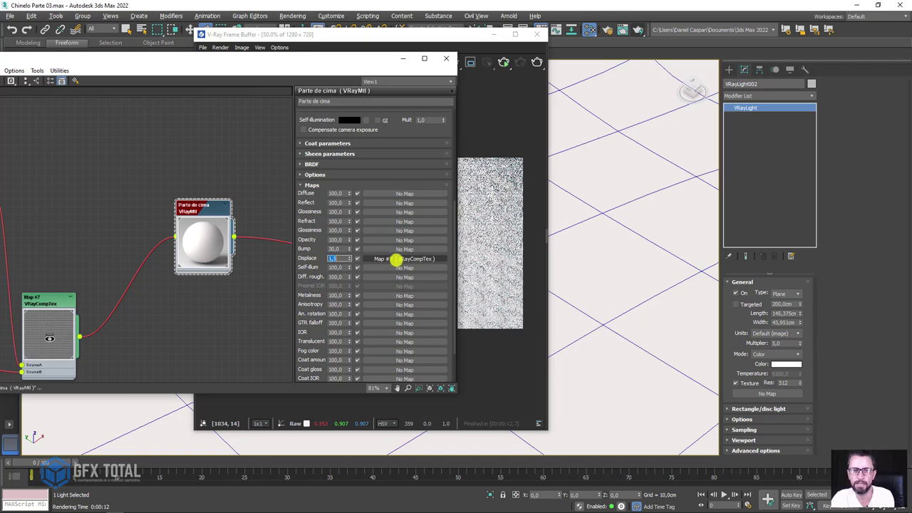
pyautogui.click(535, 61)
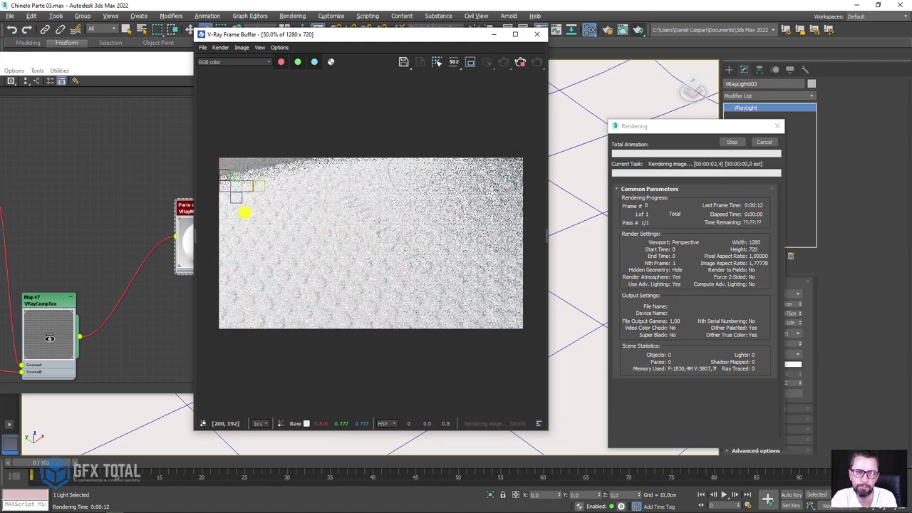
# Stop the render and set Map #4's Coordinates Blur to 0,01
pyautogui.click(734, 141)
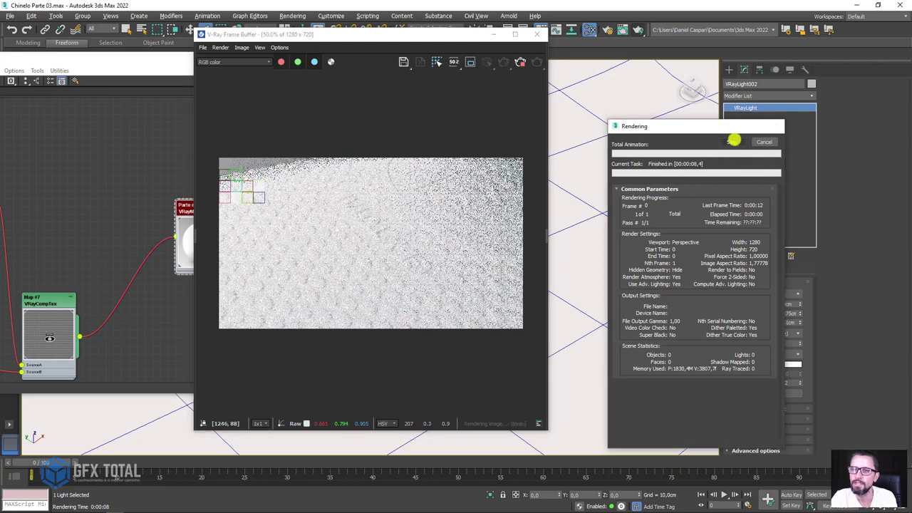
pyautogui.scroll(-2, 147, 195)
pyautogui.scroll(-2, 75, 209)
pyautogui.click(162, 205)
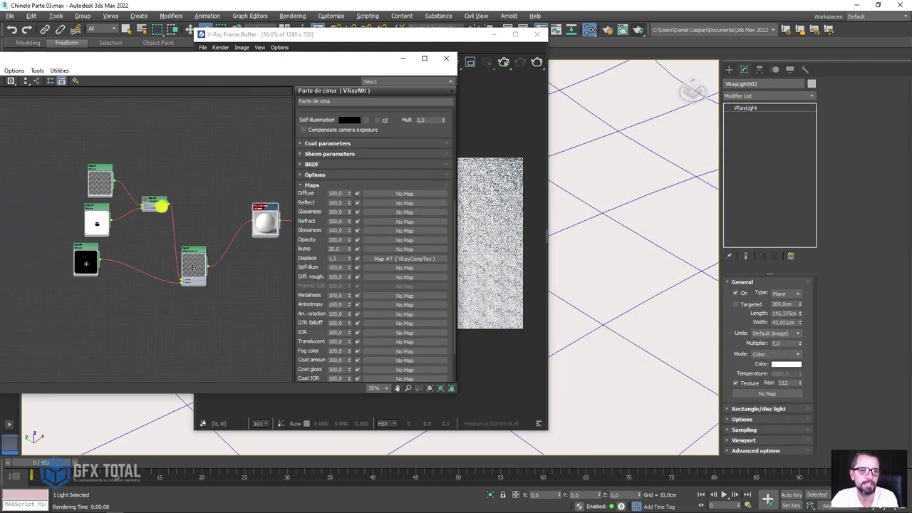
pyautogui.scroll(1, 96, 175)
pyautogui.scroll(3, 99, 164)
pyautogui.doubleClick(99, 164)
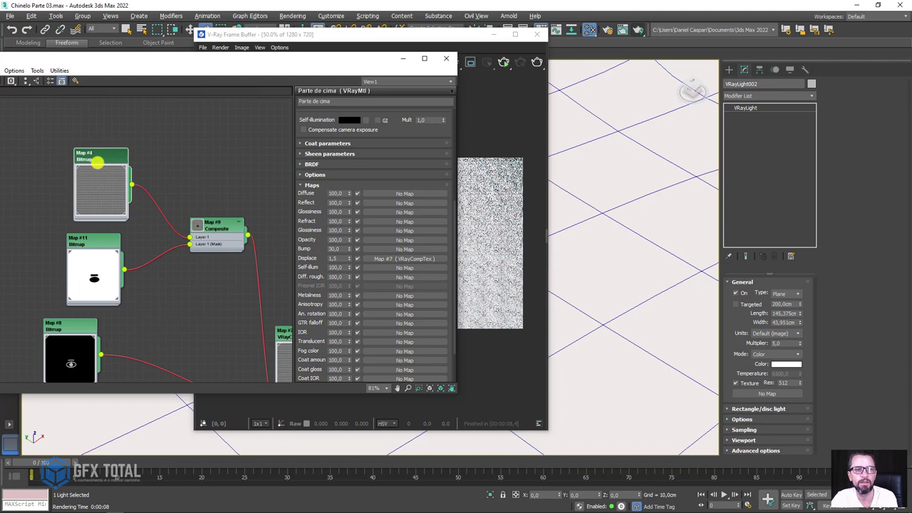
pyautogui.moveTo(322, 193); pyautogui.dragTo(308, 192)
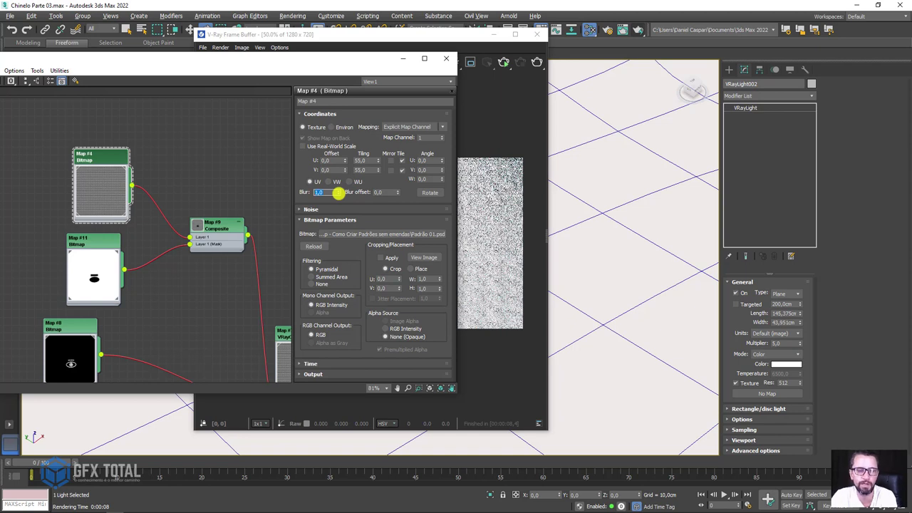
pyautogui.moveTo(90, 155); pyautogui.dragTo(82, 138)
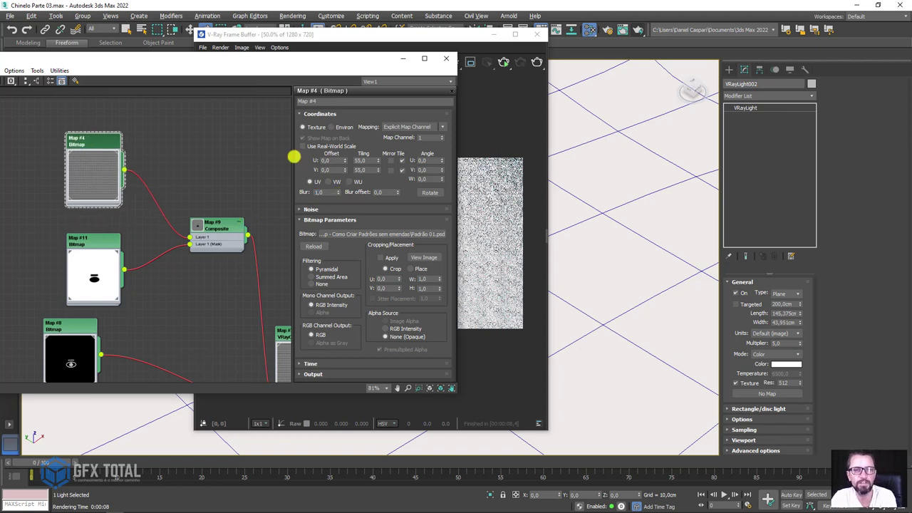
pyautogui.doubleClick(328, 193)
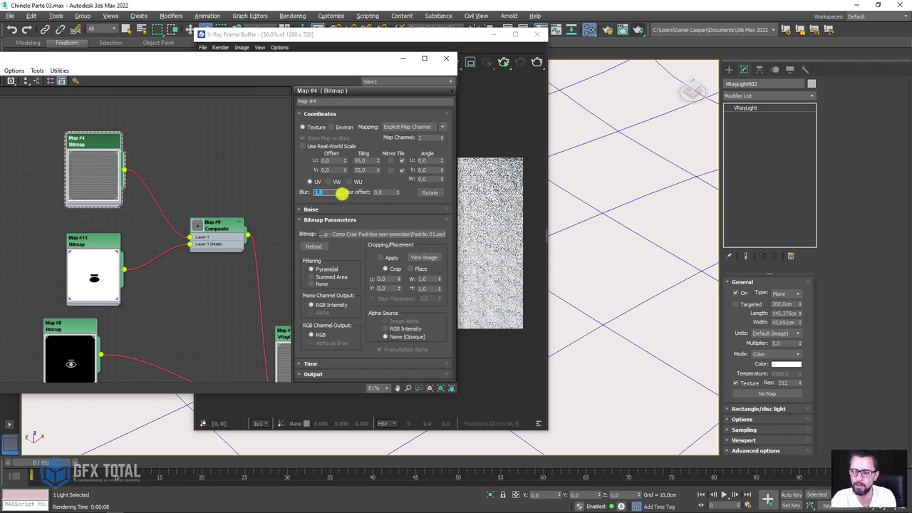
pyautogui.write('0,01')
# Set the Coordinates Blur of Map #11 and Map #8 to 0,01
pyautogui.click(95, 243)
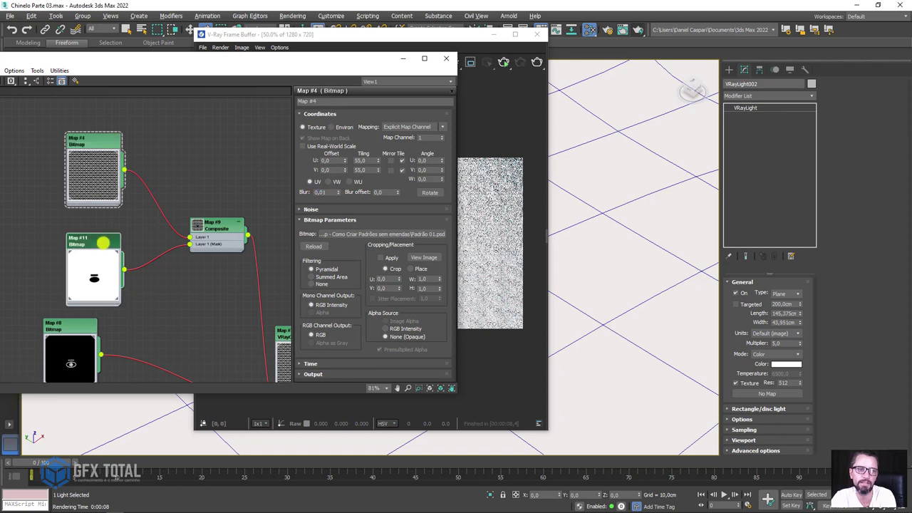
pyautogui.rightClick(338, 192)
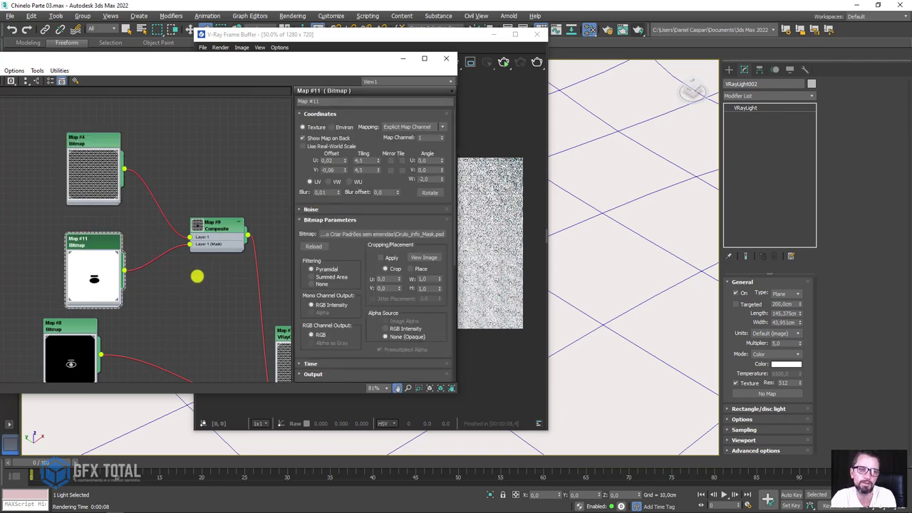
pyautogui.moveTo(198, 273); pyautogui.dragTo(102, 204, button='middle')
pyautogui.click(103, 203)
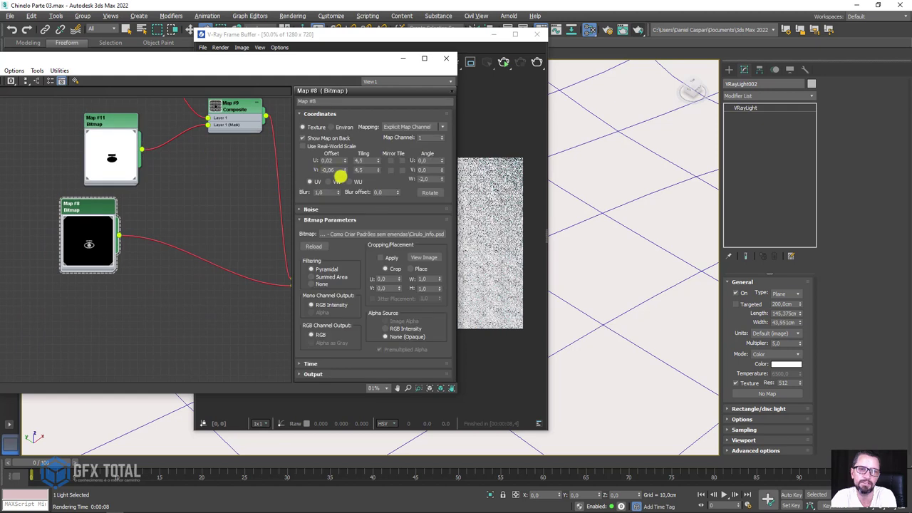
pyautogui.scroll(-3, 236, 278)
pyautogui.moveTo(236, 277); pyautogui.dragTo(152, 254, button='middle')
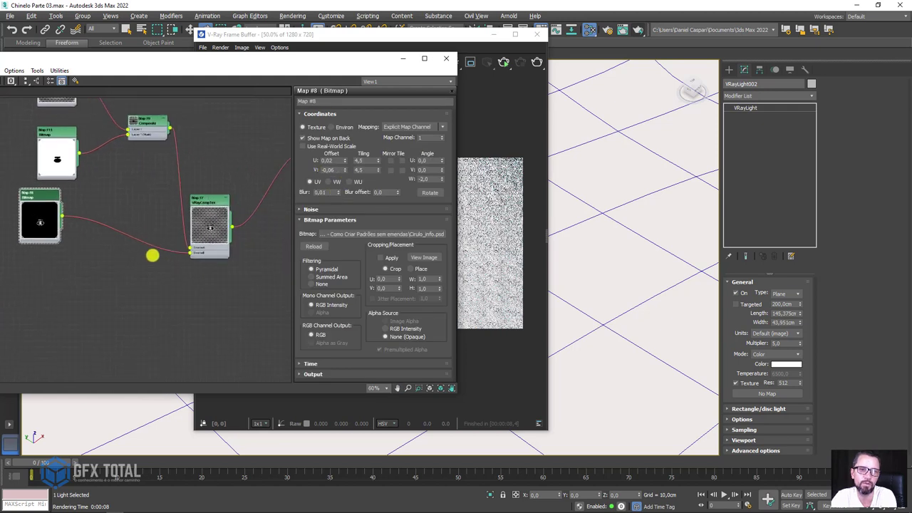
pyautogui.moveTo(230, 207); pyautogui.dragTo(294, 234, button='middle')
# Re-render to check the sharper textures, then stop it and close the frame buffer and material editor
pyautogui.click(495, 224)
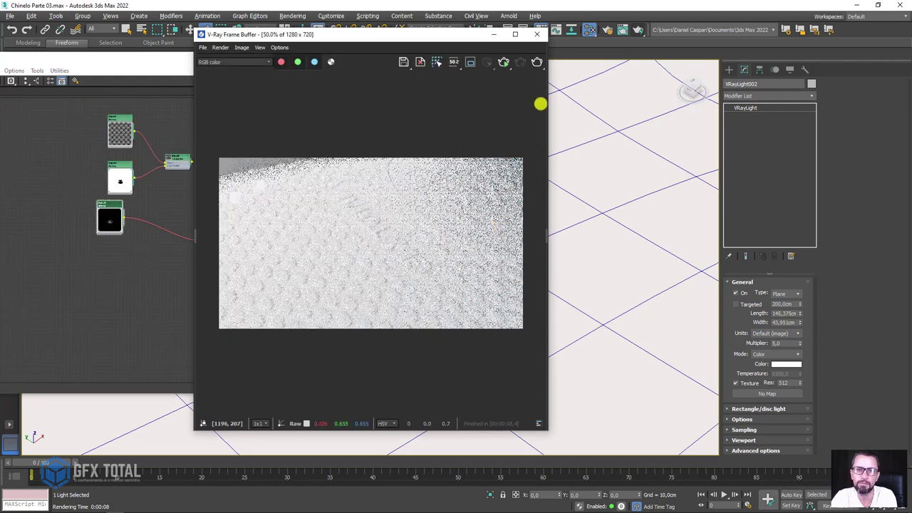
pyautogui.click(537, 62)
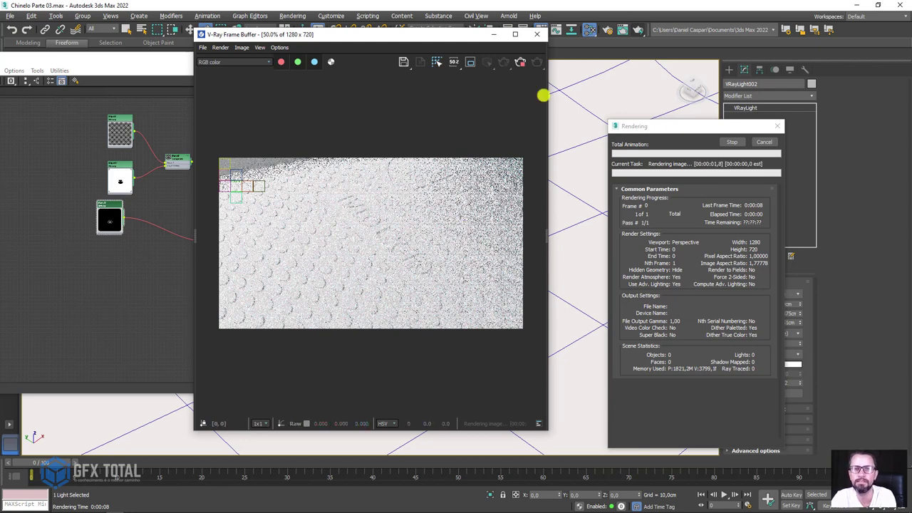
pyautogui.click(521, 62)
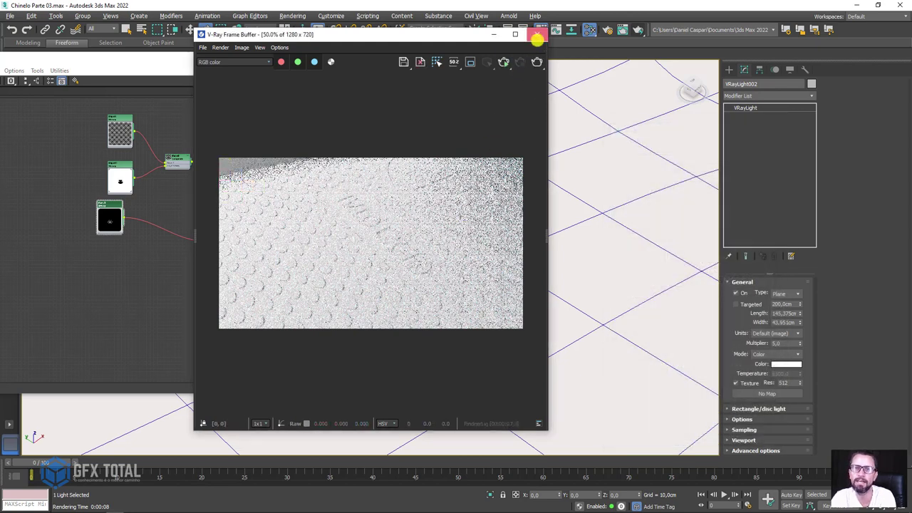
pyautogui.click(537, 33)
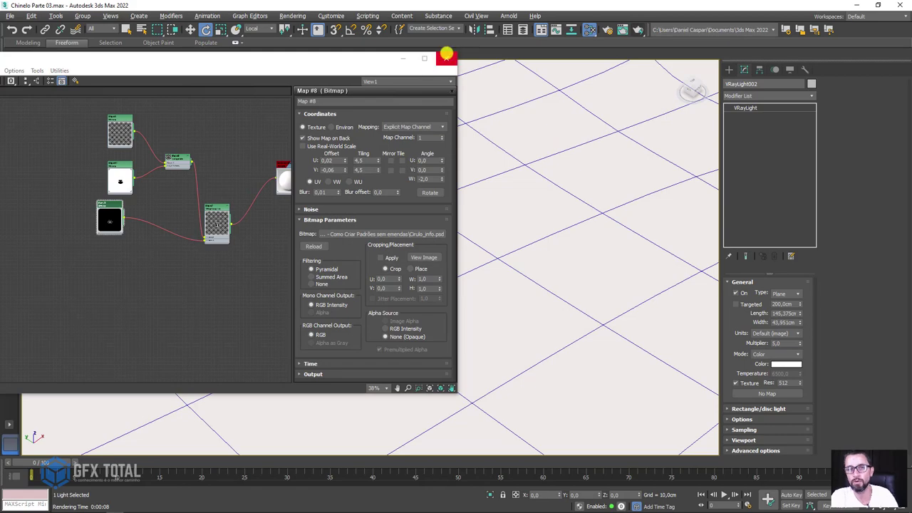
pyautogui.click(446, 59)
# Orbit around the flip-flops, select PhysCamera001 and look through it
pyautogui.scroll(-5, 520, 178)
pyautogui.scroll(-3, 525, 217)
pyautogui.keyDown('alt'); pyautogui.moveTo(524, 221); pyautogui.dragTo(453, 301, button='middle'); pyautogui.keyUp('alt')
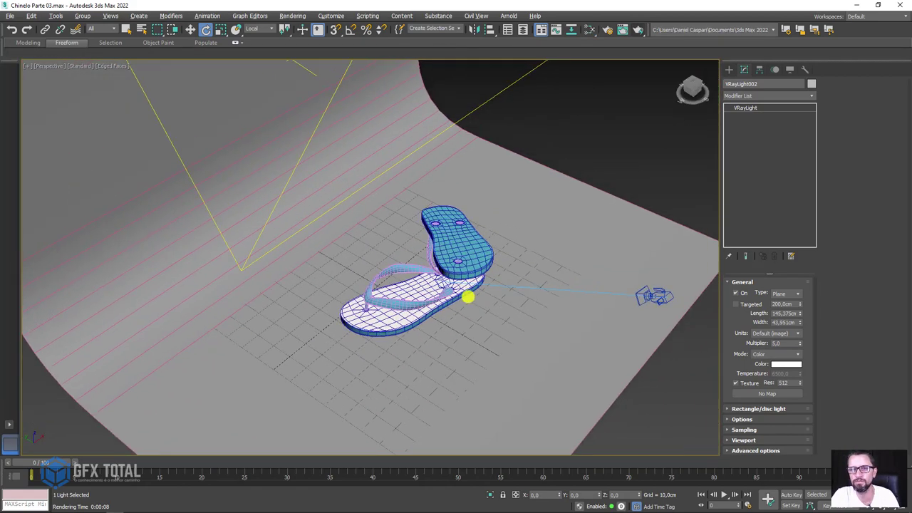
pyautogui.scroll(5, 453, 301)
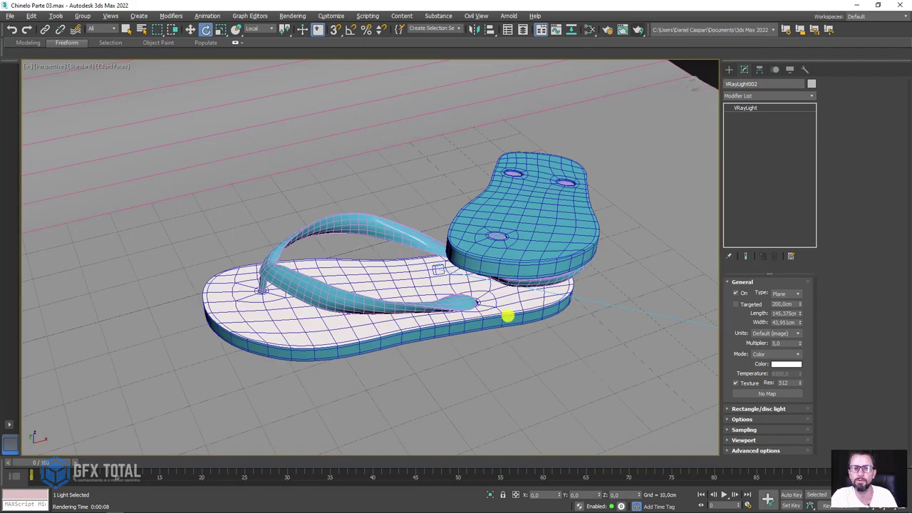
pyautogui.moveTo(505, 315)
pyautogui.keyDown('alt'); pyautogui.mouseDown(button='middle')
pyautogui.moveTo(488, 302)
pyautogui.moveTo(444, 309)
pyautogui.moveTo(505, 245)
pyautogui.mouseUp(button='middle'); pyautogui.keyUp('alt')
pyautogui.scroll(-3, 444, 309)
pyautogui.scroll(-8, 455, 321)
pyautogui.moveTo(481, 238); pyautogui.dragTo(410, 289)
pyautogui.press('c')
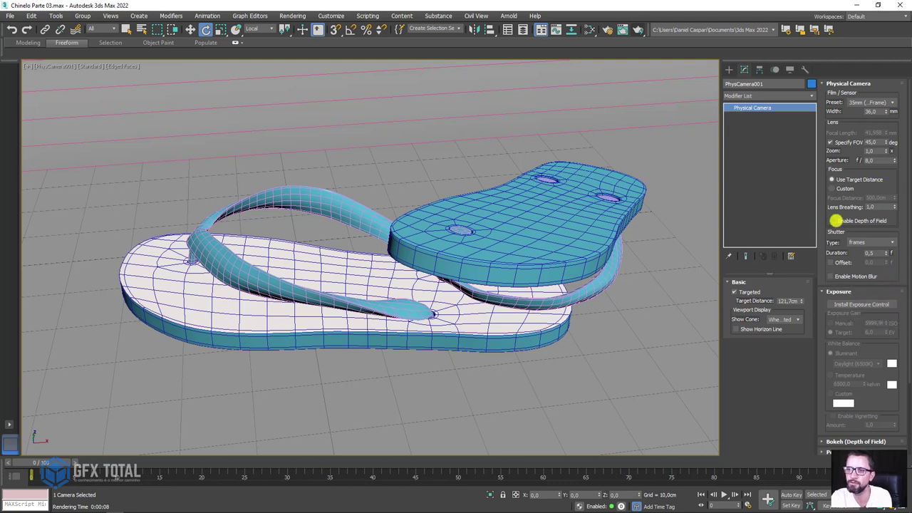
# Enable depth of field, setting focus distance to about 138.7 and aperture to about f/11.76
pyautogui.click(832, 221)
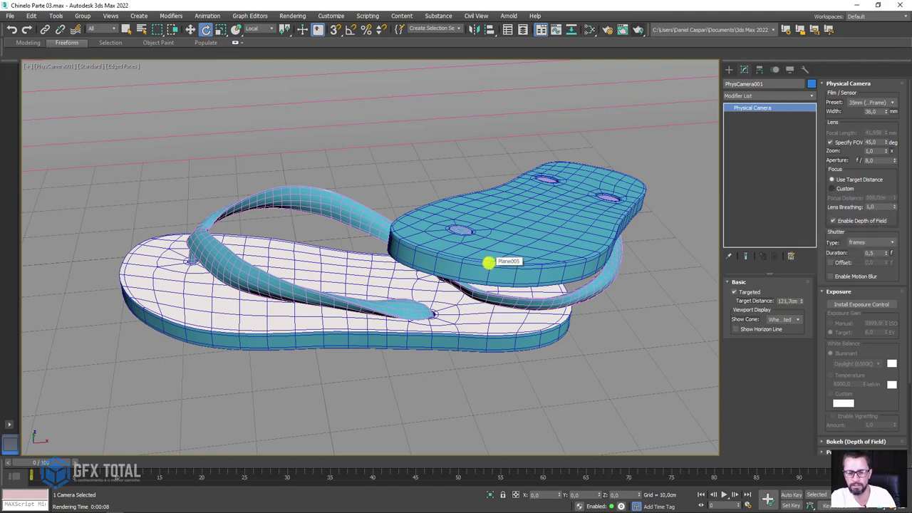
pyautogui.press('p')
pyautogui.moveTo(488, 263)
pyautogui.keyDown('alt'); pyautogui.mouseDown(button='middle')
pyautogui.moveTo(545, 285)
pyautogui.moveTo(568, 265)
pyautogui.mouseUp(button='middle'); pyautogui.keyUp('alt')
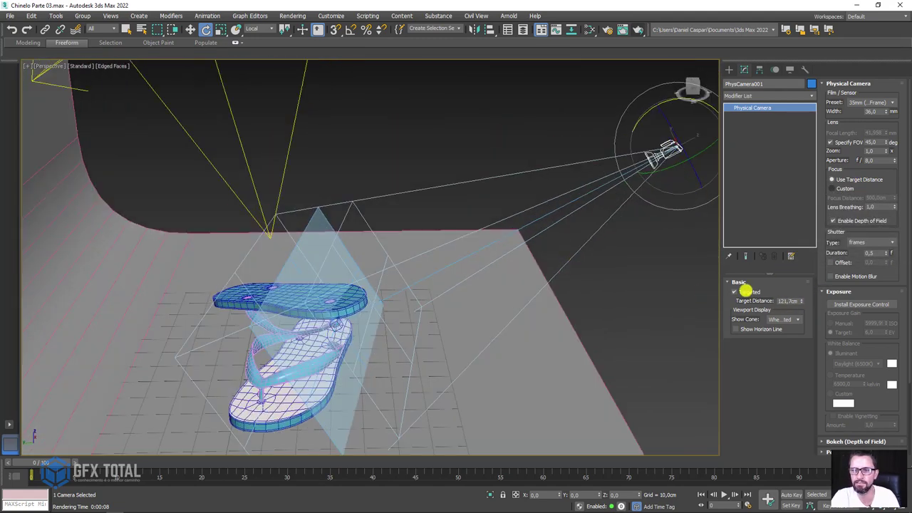
pyautogui.moveTo(801, 300); pyautogui.dragTo(801, 299)
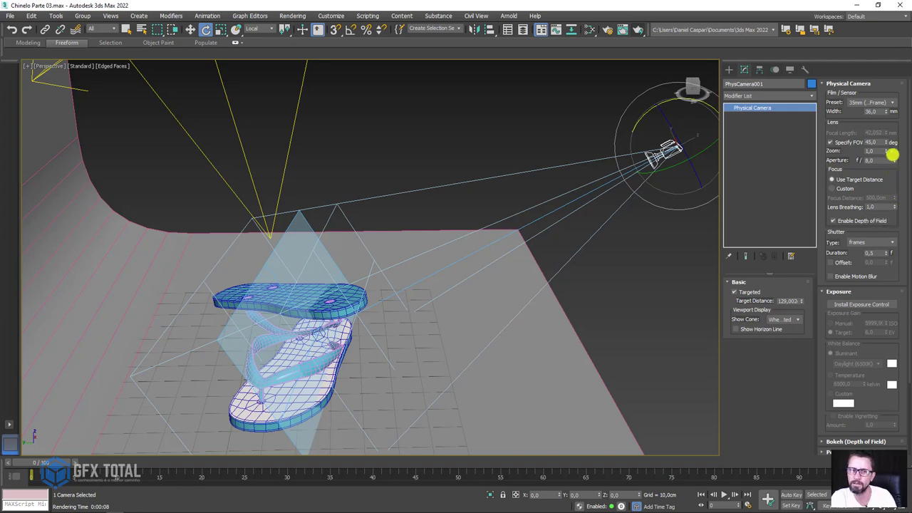
pyautogui.moveTo(895, 161)
pyautogui.mouseDown()
pyautogui.moveTo(890, 104)
pyautogui.moveTo(891, 141)
pyautogui.mouseUp()
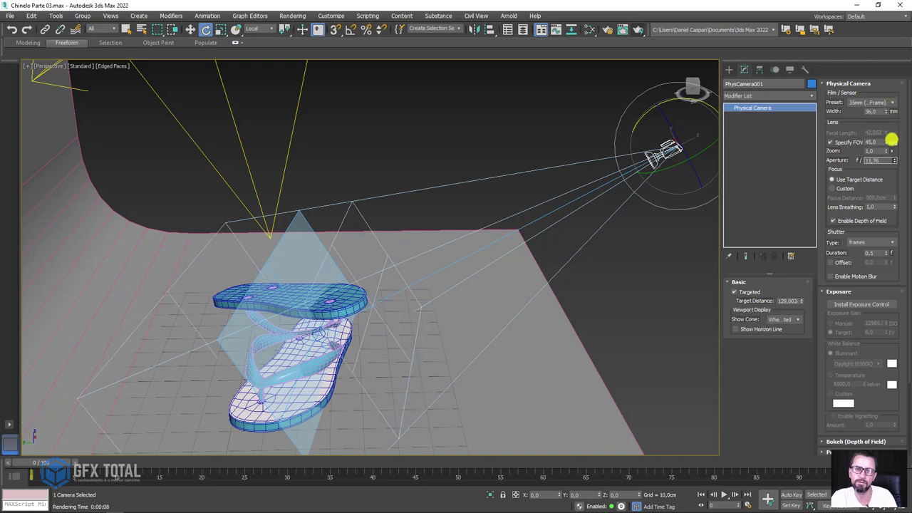
pyautogui.moveTo(804, 304); pyautogui.dragTo(804, 300)
# Return to the PhysCamera001 view and start a V-Ray render
pyautogui.keyDown('alt'); pyautogui.moveTo(356, 270); pyautogui.dragTo(413, 257, button='middle'); pyautogui.keyUp('alt')
pyautogui.press('c')
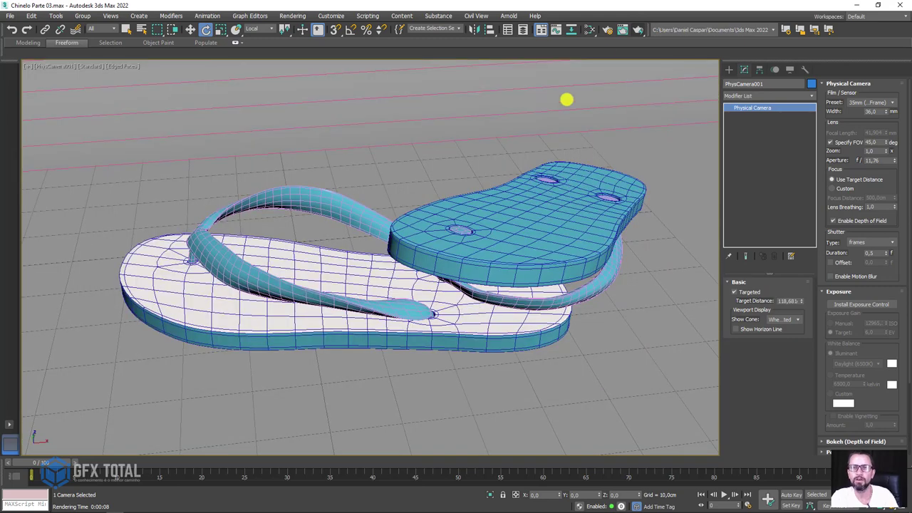
pyautogui.click(642, 29)
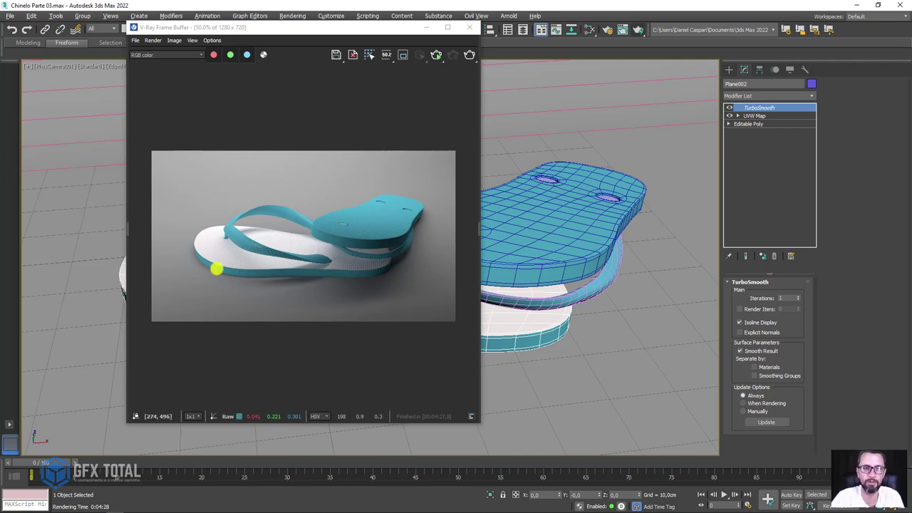
# Zoom and pan the finished V-Ray render to inspect the sole edge and strap post, then close it
pyautogui.scroll(2, 213, 264)
pyautogui.scroll(1, 299, 330)
pyautogui.moveTo(223, 306); pyautogui.dragTo(446, 318, button='middle')
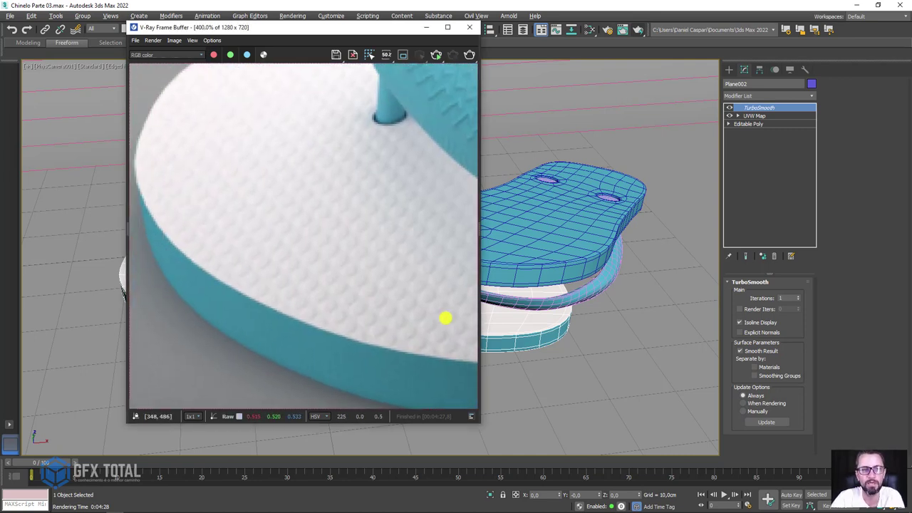
pyautogui.scroll(-1, 320, 244)
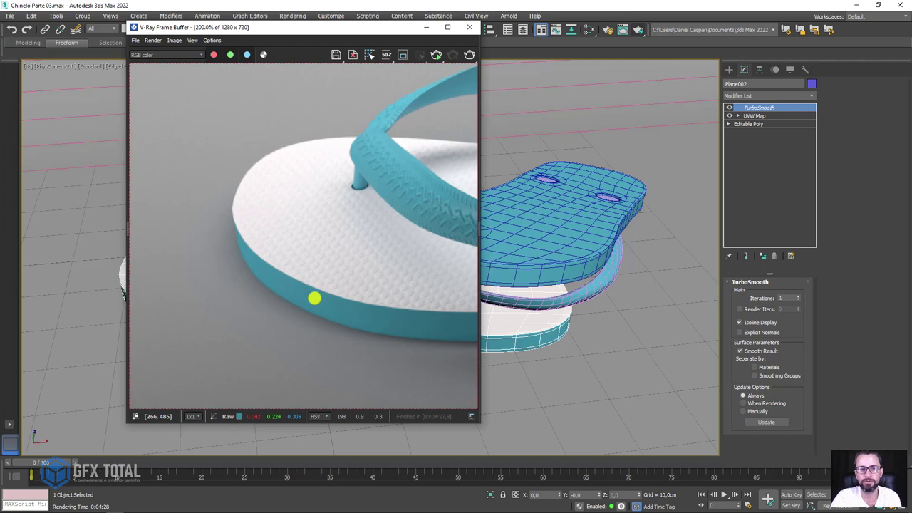
pyautogui.scroll(2, 314, 298)
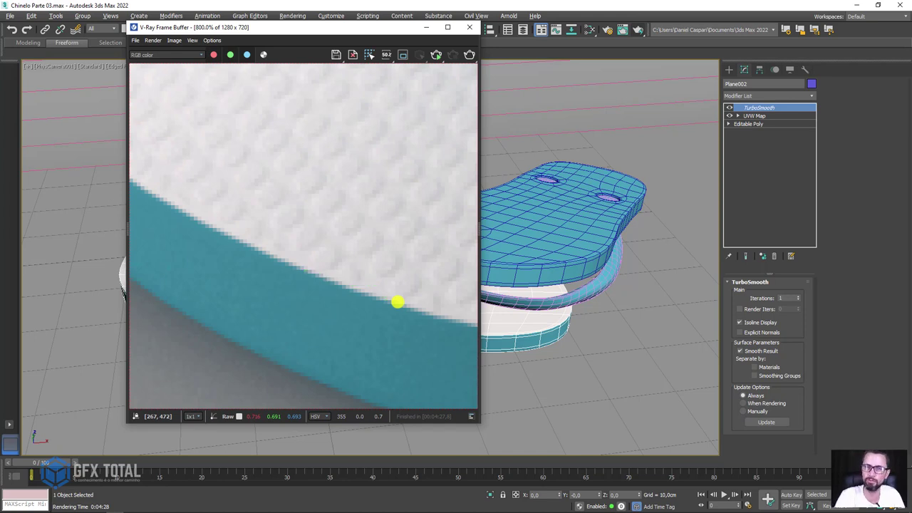
pyautogui.scroll(-1, 311, 234)
pyautogui.scroll(-1, 318, 250)
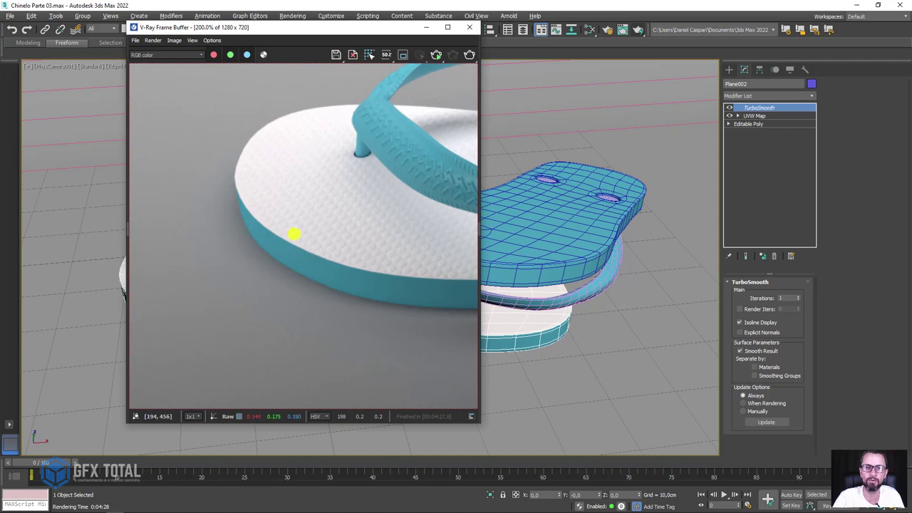
pyautogui.scroll(-1, 356, 176)
pyautogui.scroll(-1, 371, 170)
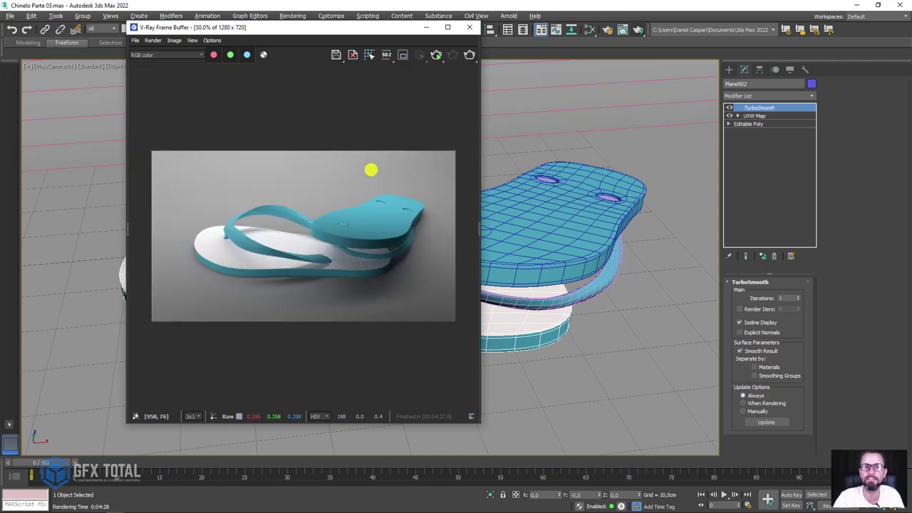
pyautogui.scroll(2, 350, 240)
pyautogui.scroll(1, 323, 238)
pyautogui.scroll(1, 269, 237)
pyautogui.scroll(-2, 287, 230)
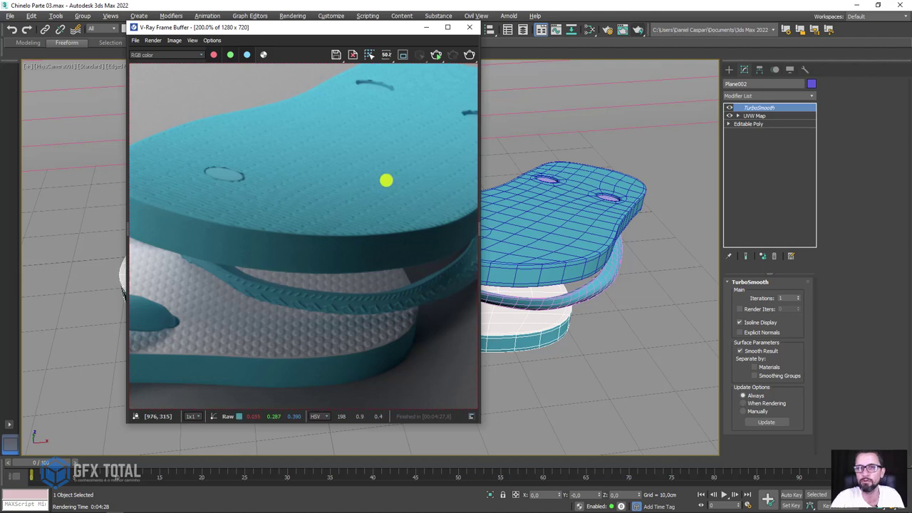
pyautogui.click(470, 27)
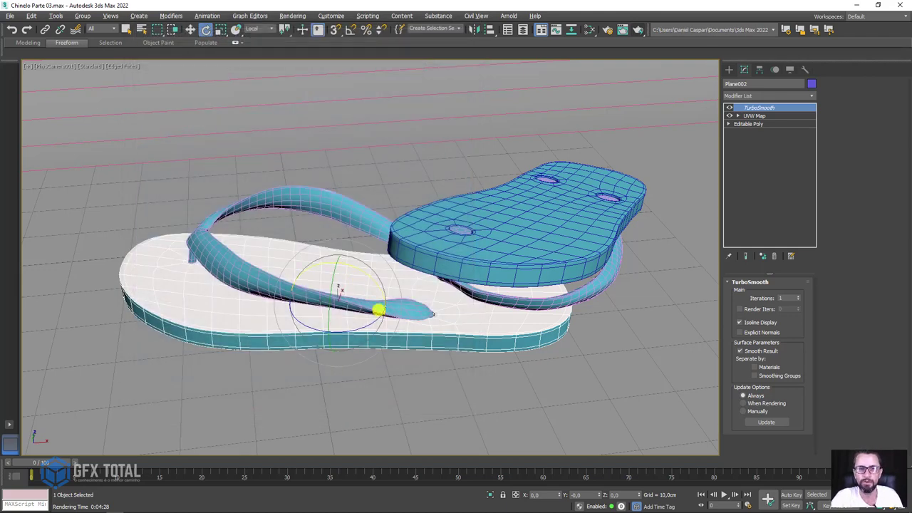
# Isolate the sole, disable its TurboSmooth and select the UVW Map modifier
pyautogui.click(490, 494)
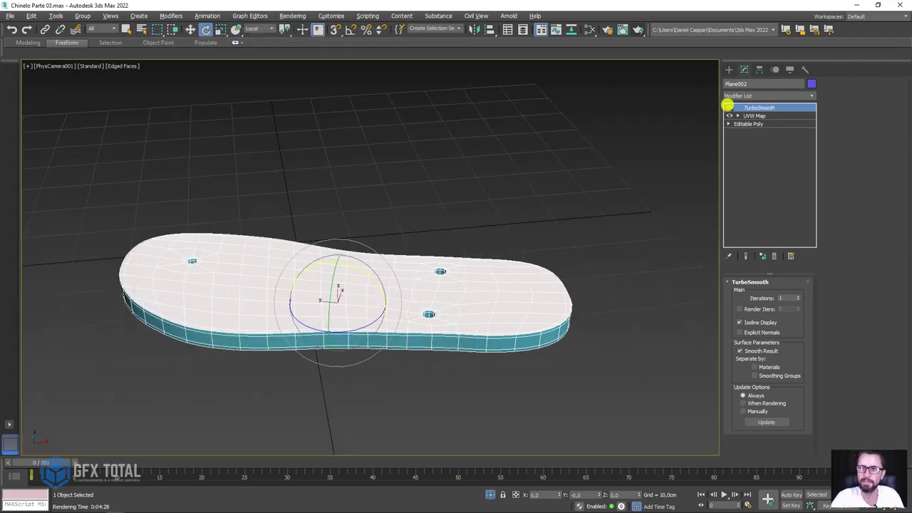
pyautogui.click(728, 107)
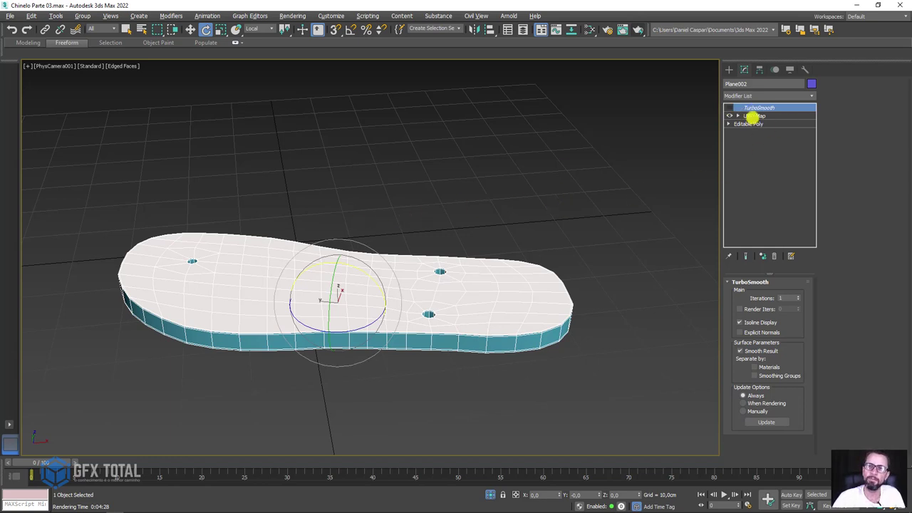
pyautogui.click(753, 116)
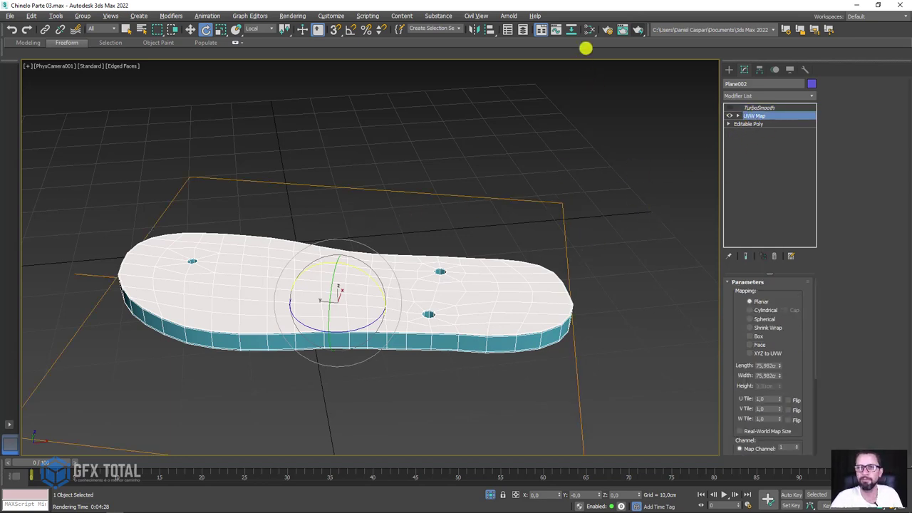
# In Slate Material Editor, wire the VRayCompTex map into the Parte de cima material
pyautogui.click(590, 28)
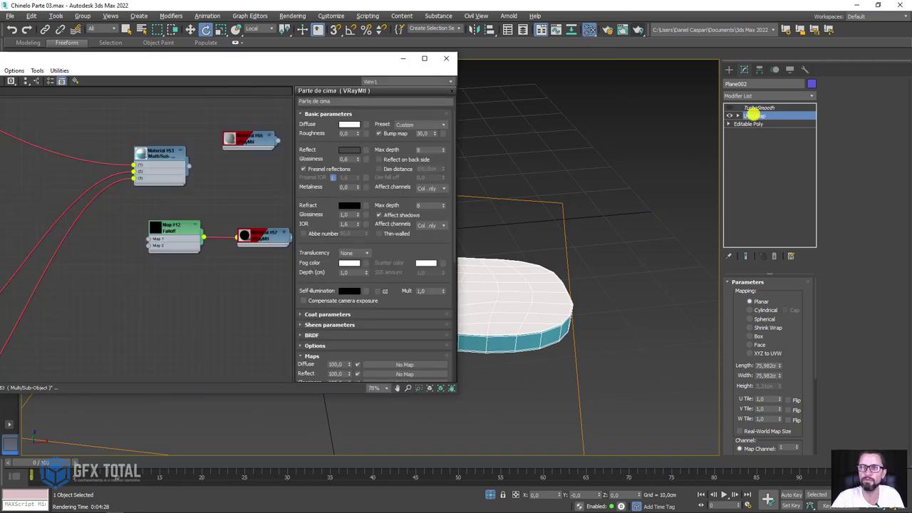
pyautogui.scroll(-3, 207, 228)
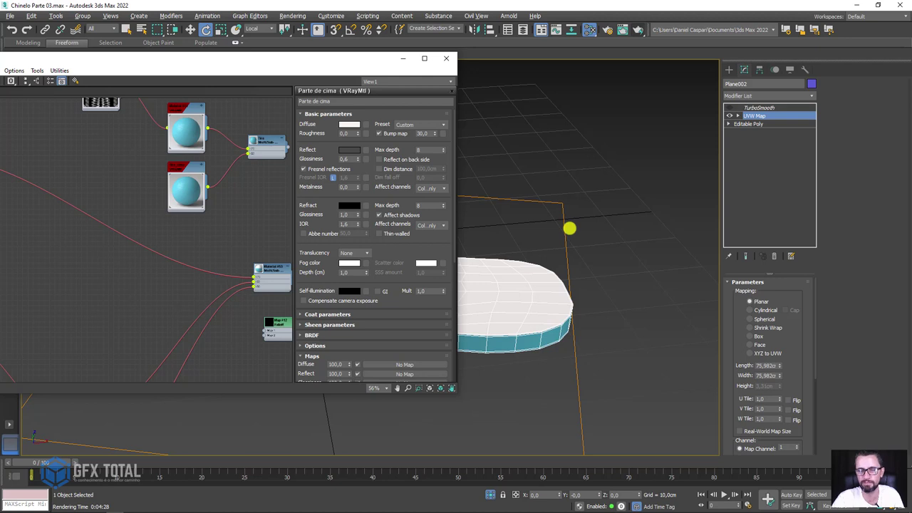
pyautogui.scroll(-2, 244, 252)
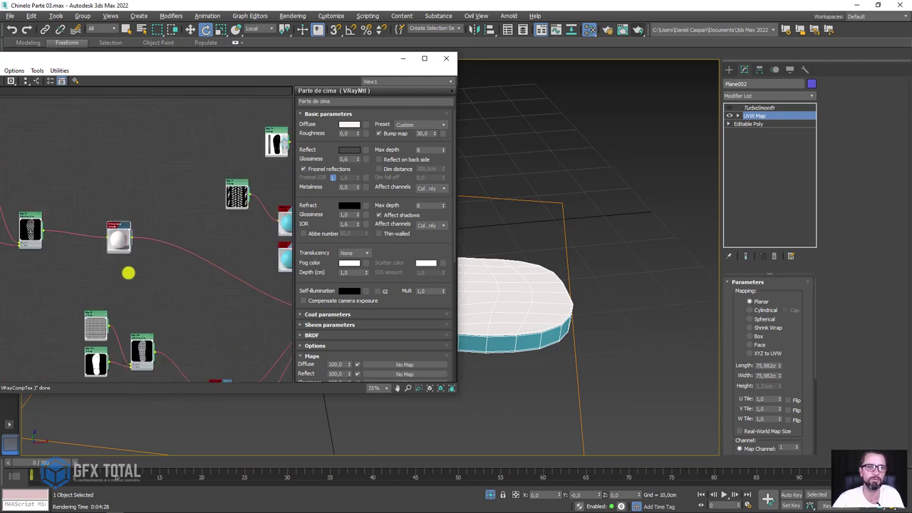
pyautogui.moveTo(129, 271)
pyautogui.mouseDown(button='middle')
pyautogui.moveTo(203, 240)
pyautogui.moveTo(220, 181)
pyautogui.moveTo(226, 202)
pyautogui.moveTo(247, 214)
pyautogui.moveTo(128, 187)
pyautogui.moveTo(159, 220)
pyautogui.moveTo(139, 213)
pyautogui.mouseUp(button='middle')
pyautogui.scroll(2, 128, 188)
pyautogui.scroll(1, 131, 178)
pyautogui.moveTo(137, 211); pyautogui.dragTo(263, 254)
# Review the textured sole and check the Parte de cima material in Slate, centred on the graph
pyautogui.click(403, 58)
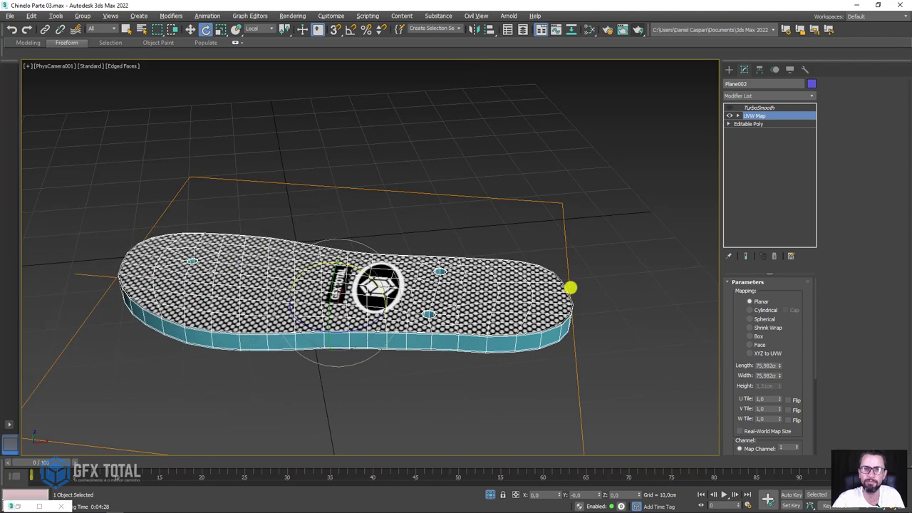
pyautogui.moveTo(541, 301)
pyautogui.keyDown('alt'); pyautogui.mouseDown(button='middle')
pyautogui.moveTo(574, 275)
pyautogui.moveTo(580, 283)
pyautogui.mouseUp(button='middle'); pyautogui.keyUp('alt')
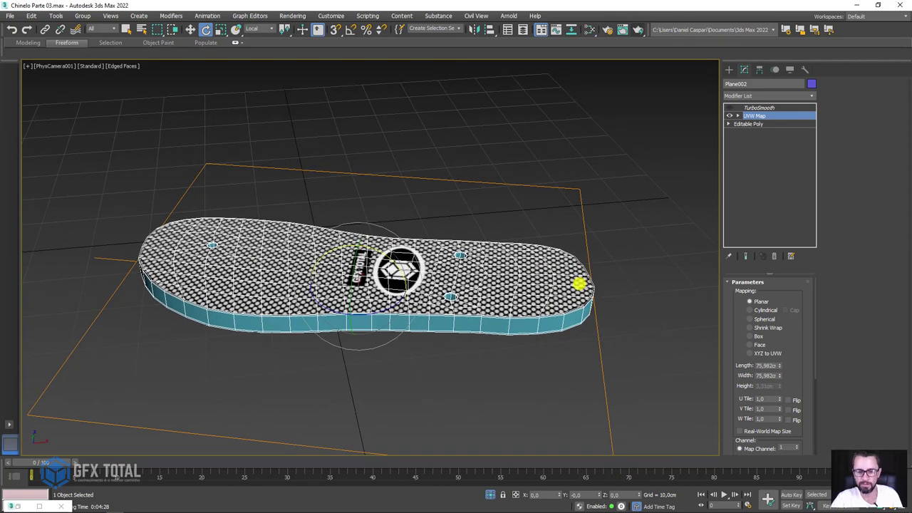
pyautogui.click(590, 29)
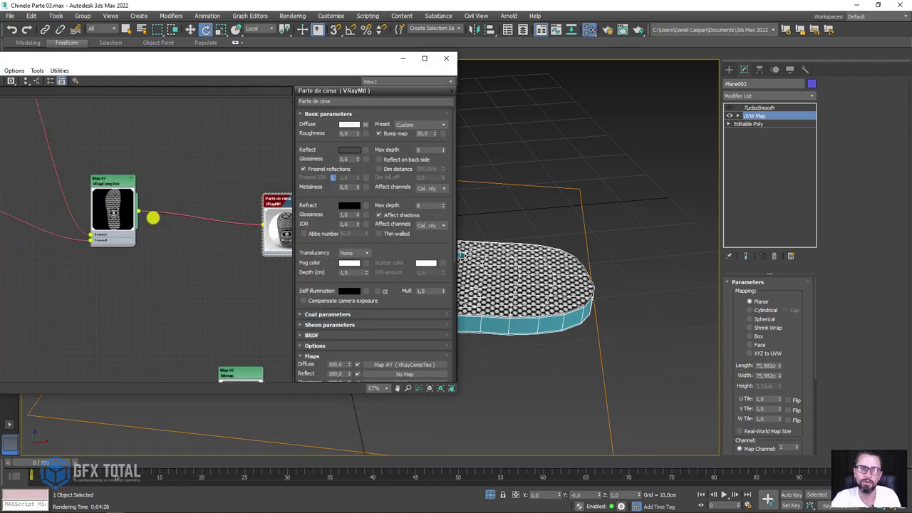
pyautogui.hotkey('alt', 'p')
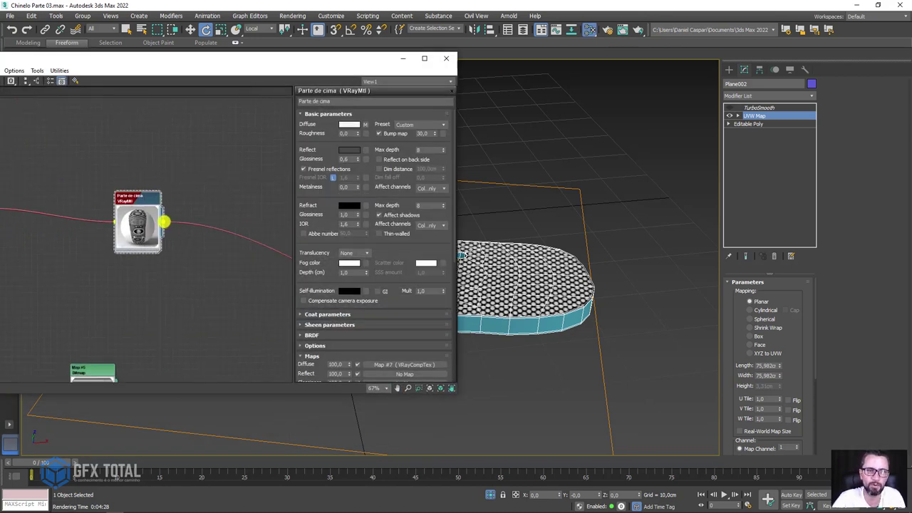
pyautogui.click(402, 58)
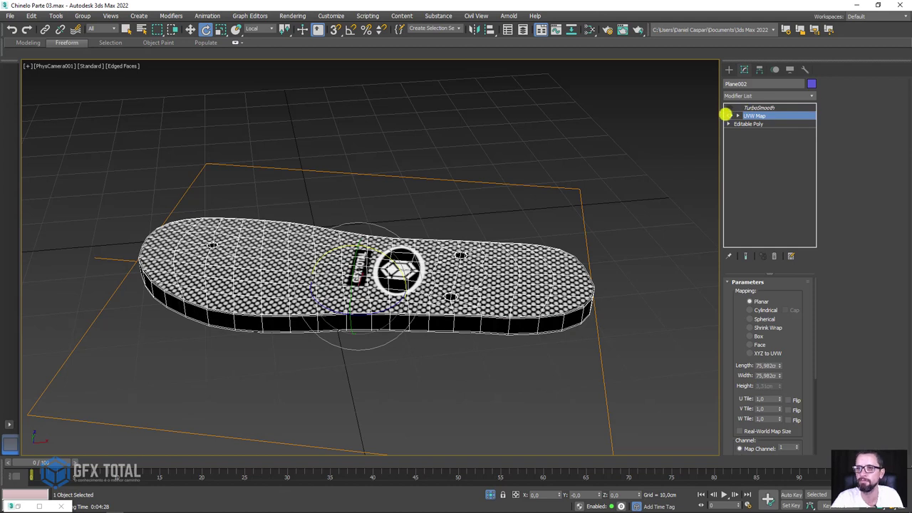
# Disable the UVW Map modifier, select the sole's base mesh and orbit a perspective view over it
pyautogui.click(729, 114)
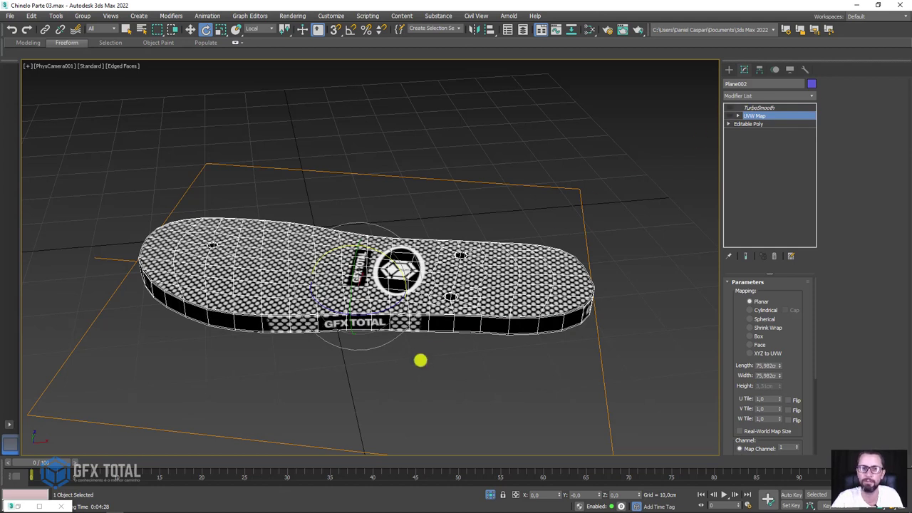
pyautogui.press('p')
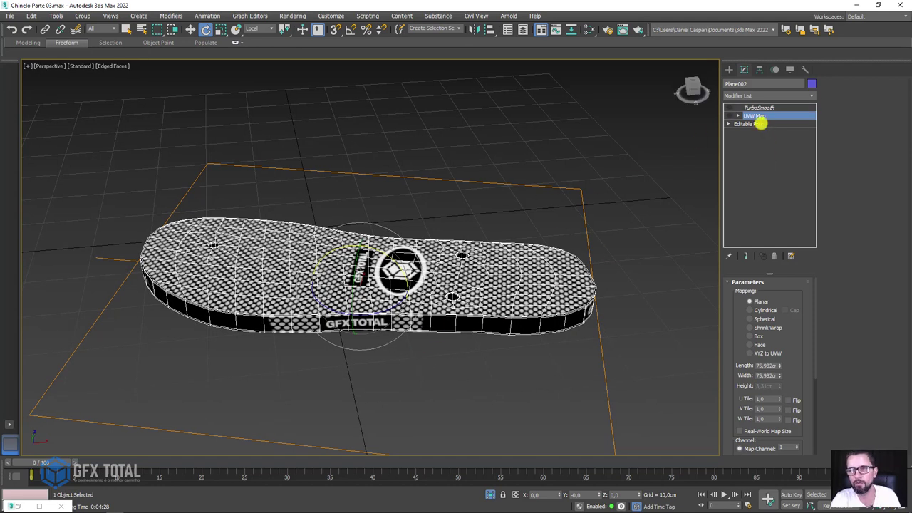
pyautogui.click(760, 123)
pyautogui.moveTo(453, 334)
pyautogui.keyDown('alt'); pyautogui.mouseDown(button='middle')
pyautogui.moveTo(474, 301)
pyautogui.moveTo(376, 299)
pyautogui.moveTo(431, 244)
pyautogui.moveTo(505, 243)
pyautogui.moveTo(503, 283)
pyautogui.moveTo(478, 348)
pyautogui.moveTo(443, 261)
pyautogui.moveTo(462, 240)
pyautogui.moveTo(501, 320)
pyautogui.moveTo(708, 197)
pyautogui.mouseUp(button='middle'); pyautogui.keyUp('alt')
# Turn the sole's UVW Map modifier back on and orbit to a near top-down view
pyautogui.keyDown('alt'); pyautogui.moveTo(635, 224); pyautogui.dragTo(651, 134, button='middle'); pyautogui.keyUp('alt')
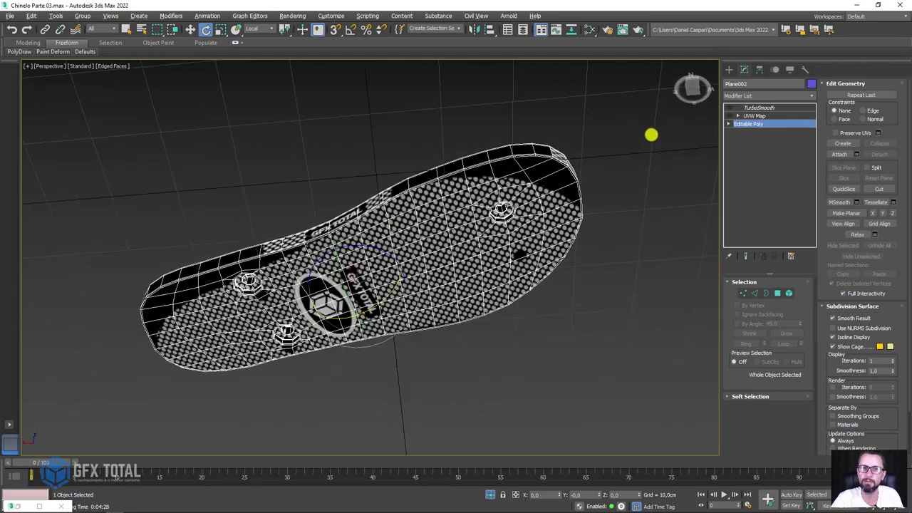
pyautogui.click(754, 116)
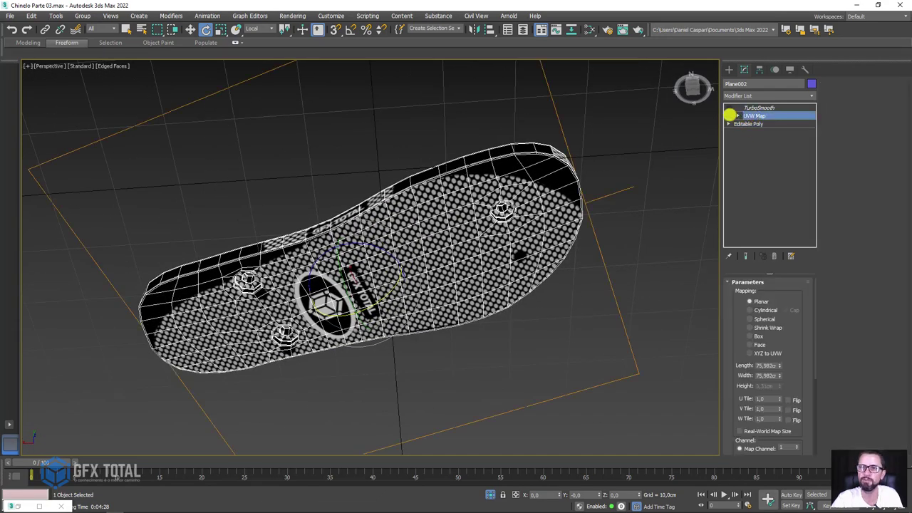
pyautogui.click(730, 114)
pyautogui.moveTo(570, 204)
pyautogui.keyDown('alt'); pyautogui.mouseDown(button='middle')
pyautogui.moveTo(592, 318)
pyautogui.moveTo(818, 395)
pyautogui.mouseUp(button='middle'); pyautogui.keyUp('alt')
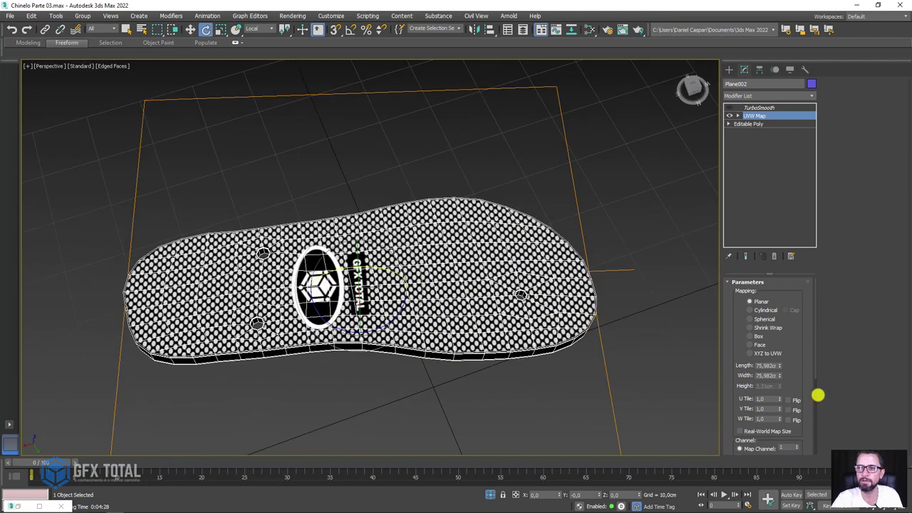
pyautogui.scroll(-5, 800, 285)
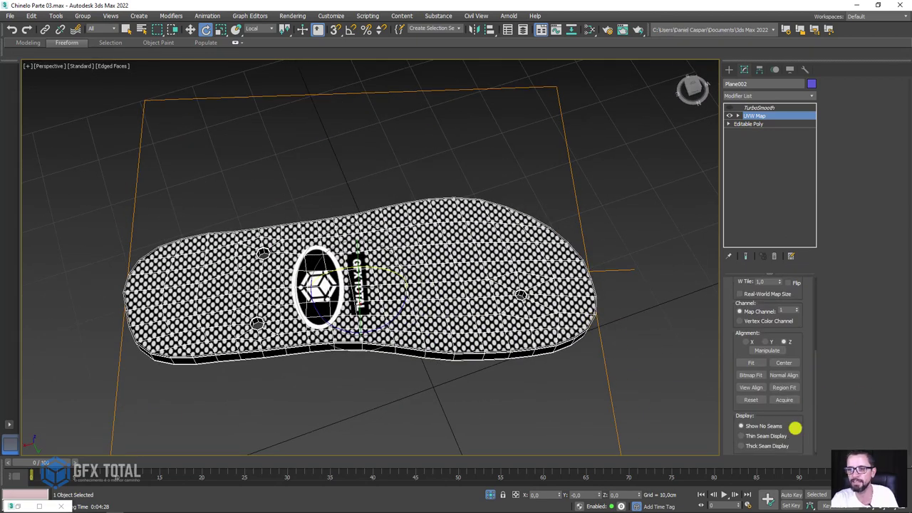
pyautogui.scroll(-1, 797, 312)
pyautogui.scroll(3, 800, 385)
pyautogui.scroll(2, 791, 385)
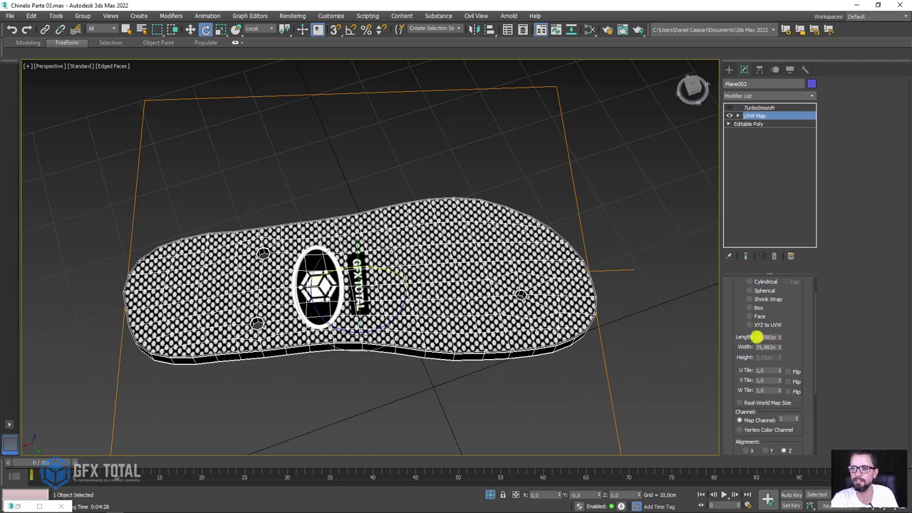
# Set the UVW Map Length and Width to 75,982cm
pyautogui.moveTo(757, 337); pyautogui.dragTo(778, 338)
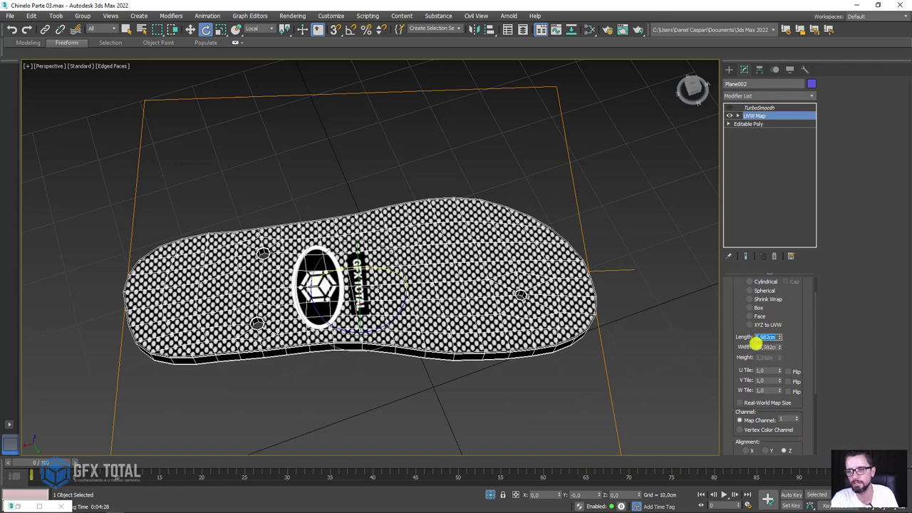
pyautogui.write('7')
pyautogui.press('Tab')
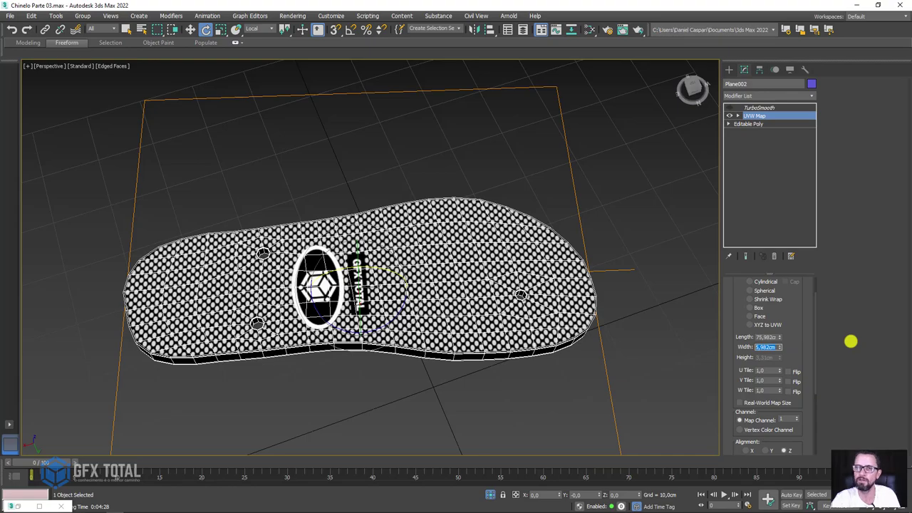
pyautogui.write('7')
pyautogui.moveTo(657, 321)
pyautogui.keyDown('alt'); pyautogui.mouseDown(button='middle')
pyautogui.moveTo(428, 320)
pyautogui.moveTo(444, 216)
pyautogui.moveTo(458, 338)
pyautogui.moveTo(452, 235)
pyautogui.moveTo(437, 316)
pyautogui.mouseUp(button='middle'); pyautogui.keyUp('alt')
pyautogui.scroll(2, 438, 315)
pyautogui.scroll(3, 537, 361)
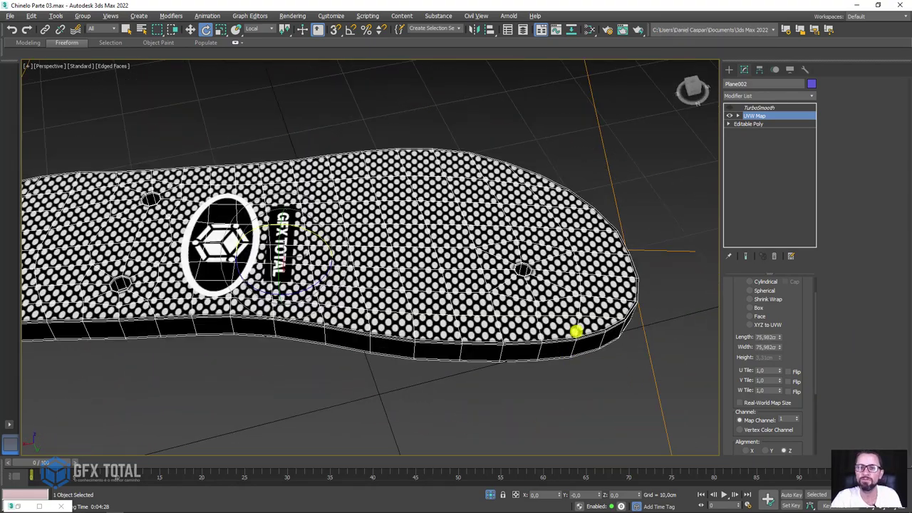
pyautogui.keyDown('alt'); pyautogui.moveTo(575, 302); pyautogui.dragTo(567, 300, button='middle'); pyautogui.keyUp('alt')
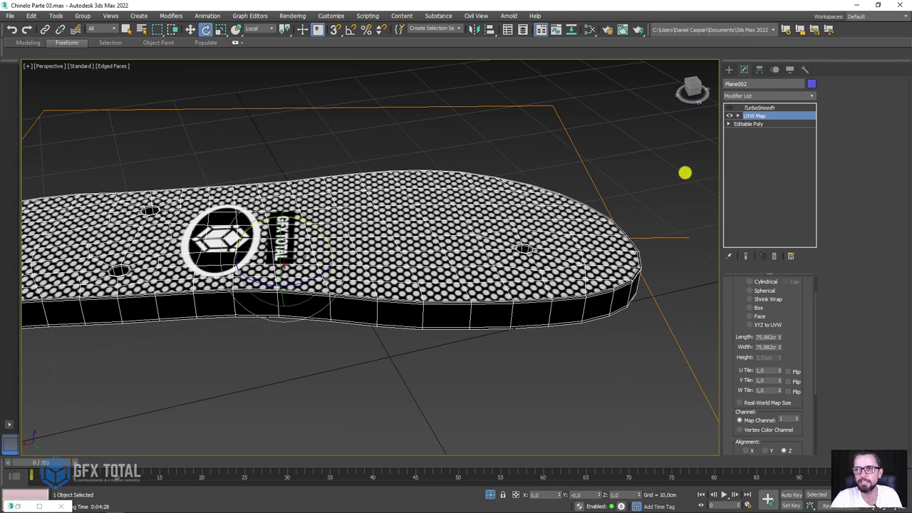
# Re-enable TurboSmooth and uncheck Isoline Display to show the full smoothed wireframe
pyautogui.click(754, 107)
pyautogui.click(730, 107)
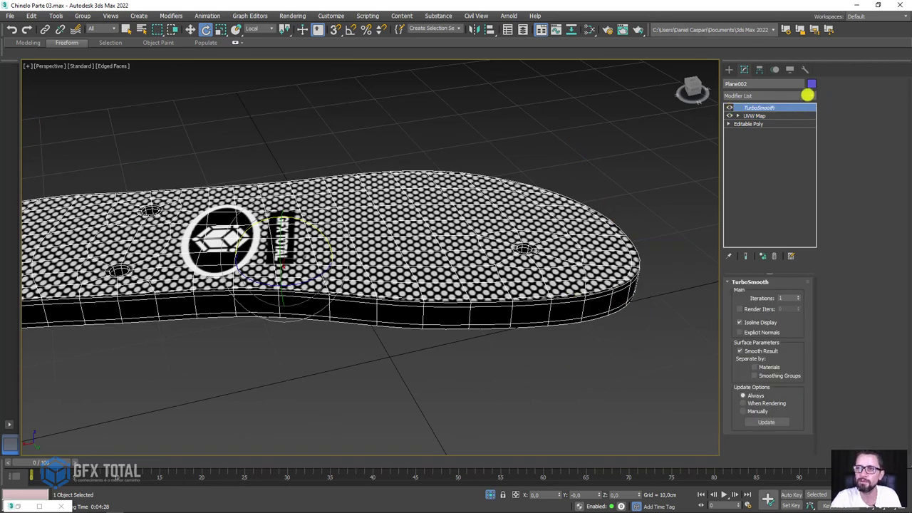
pyautogui.click(807, 95)
pyautogui.click(804, 96)
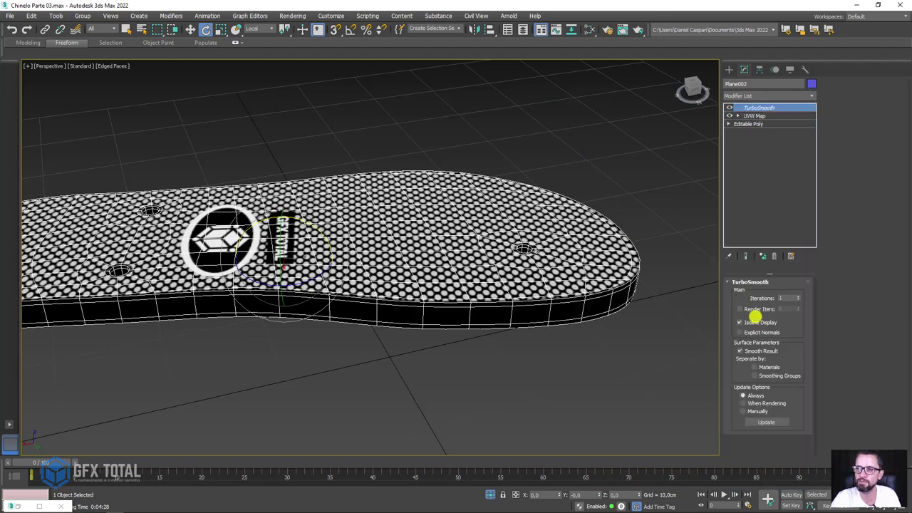
pyautogui.click(755, 317)
pyautogui.click(811, 95)
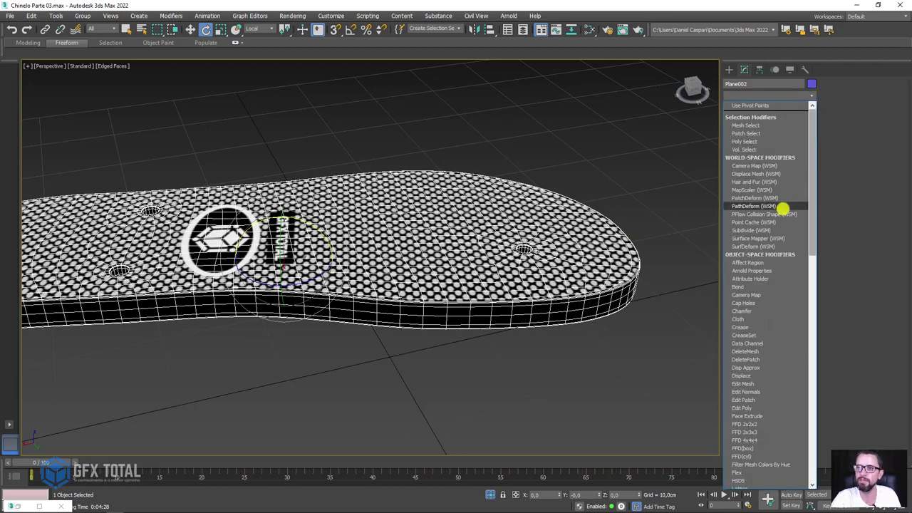
# Add an Edit Poly modifier to the sole and enter Polygon mode with nothing selected
pyautogui.click(759, 408)
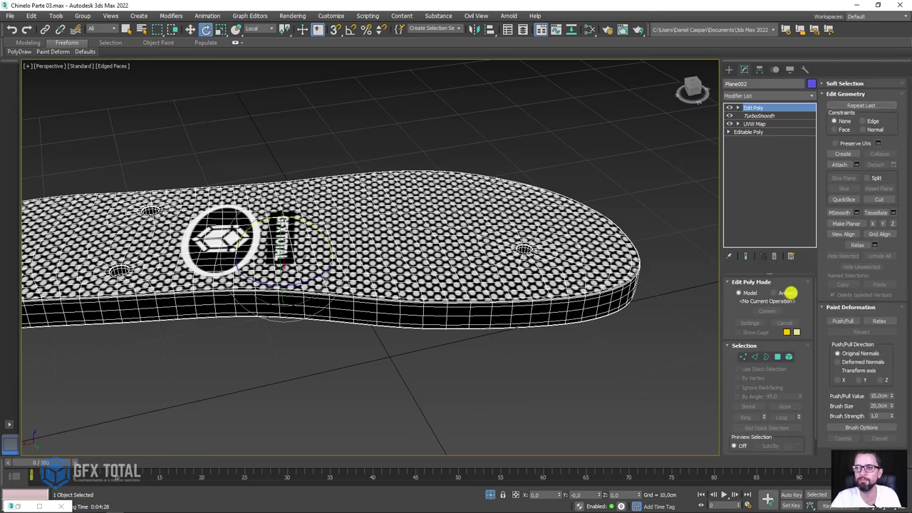
pyautogui.click(777, 356)
pyautogui.hotkey('ctrl', 'a')
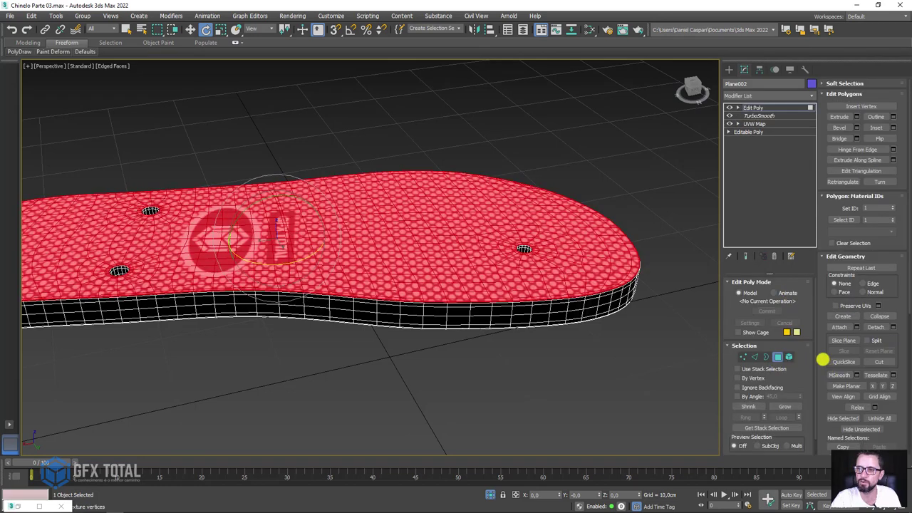
pyautogui.scroll(-5, 823, 360)
pyautogui.click(664, 341)
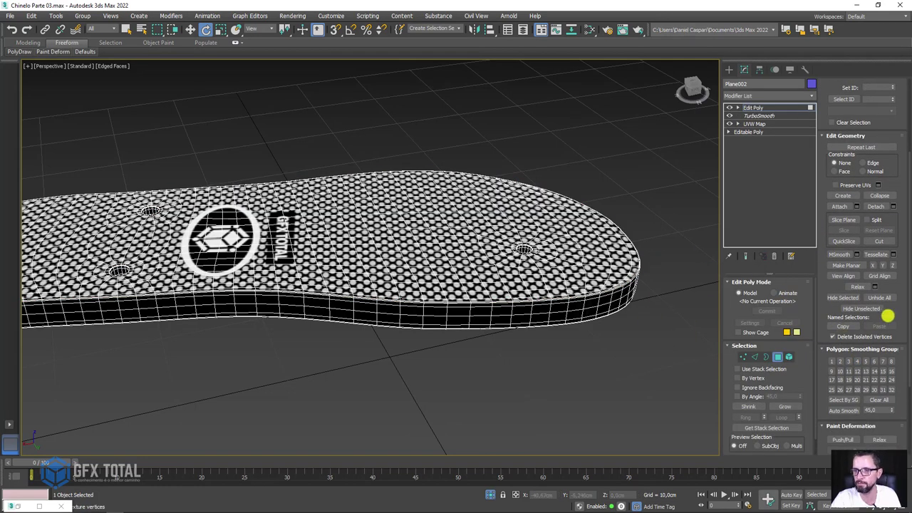
pyautogui.moveTo(888, 316); pyautogui.dragTo(885, 436)
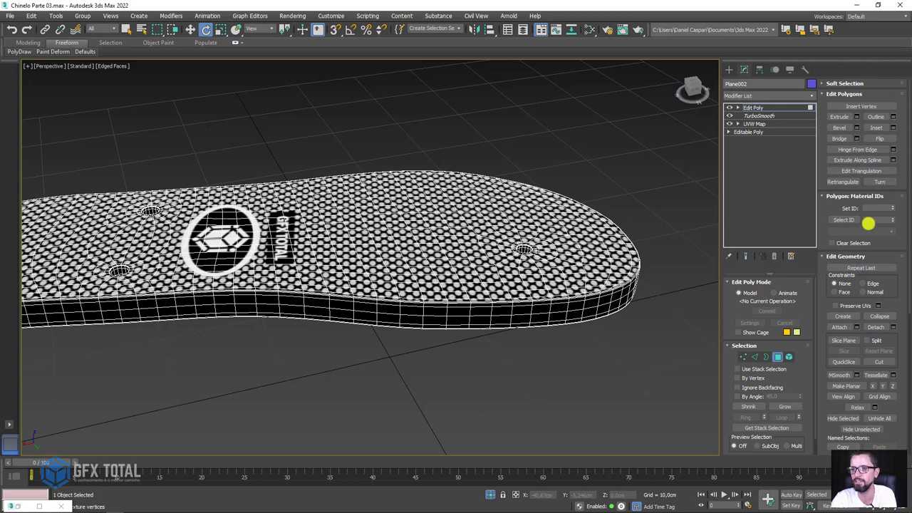
# Select the polygons with material ID 1 and switch the view to wireframe
pyautogui.click(866, 220)
pyautogui.write('1')
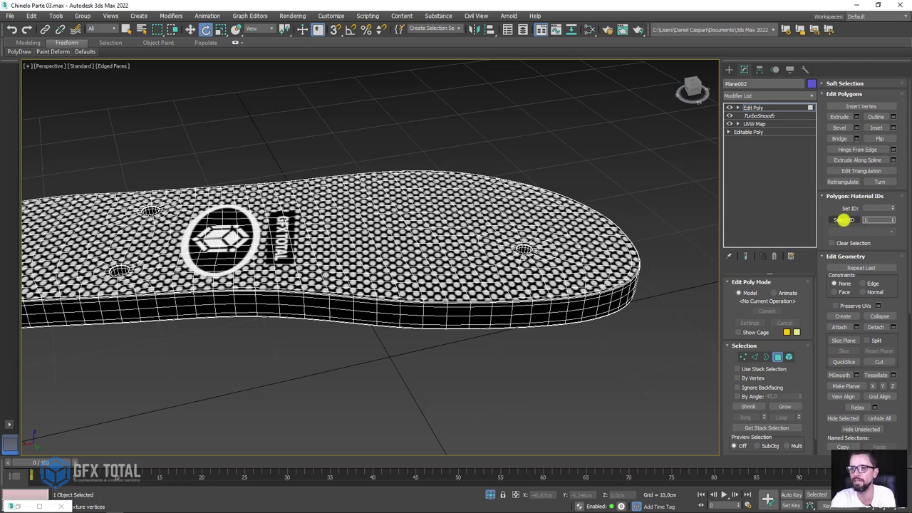
pyautogui.click(843, 219)
pyautogui.scroll(-5, 582, 223)
pyautogui.moveTo(642, 275)
pyautogui.keyDown('alt'); pyautogui.mouseDown(button='middle')
pyautogui.moveTo(620, 312)
pyautogui.moveTo(602, 237)
pyautogui.moveTo(607, 271)
pyautogui.moveTo(631, 158)
pyautogui.mouseUp(button='middle'); pyautogui.keyUp('alt')
pyautogui.press('F3')
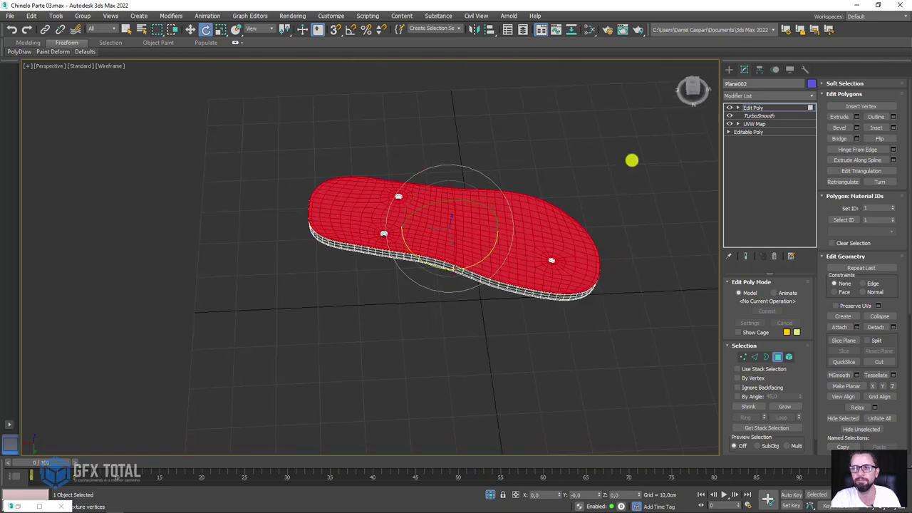
pyautogui.click(810, 96)
pyautogui.moveTo(811, 130); pyautogui.dragTo(812, 382)
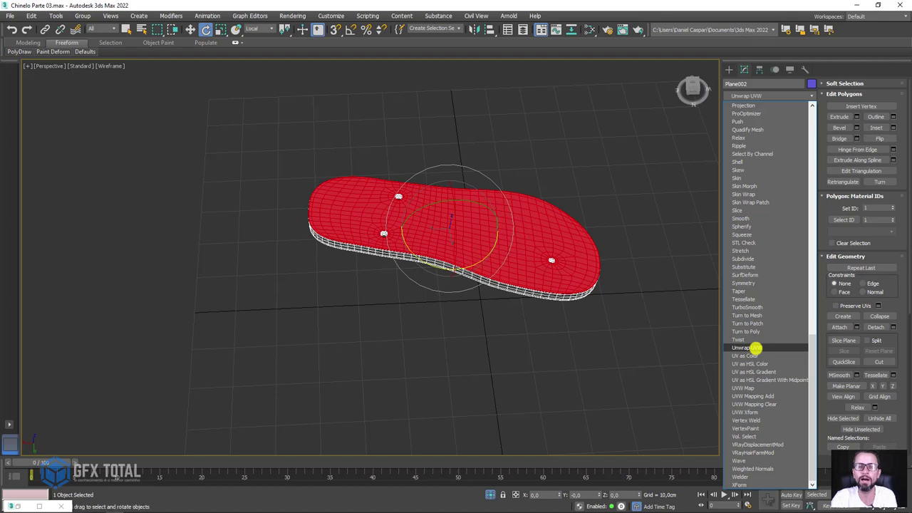
# Add an Unwrap UVW modifier to the sole and open its UV Editor
pyautogui.click(755, 348)
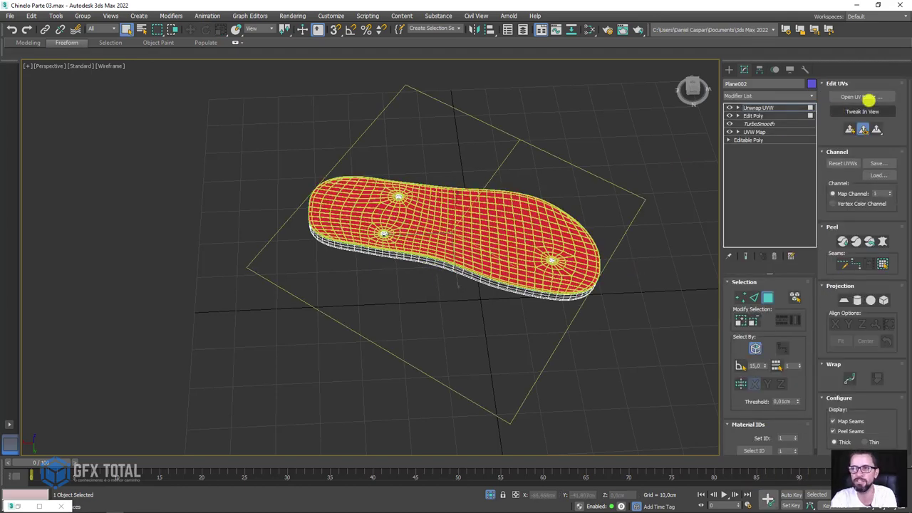
pyautogui.click(859, 97)
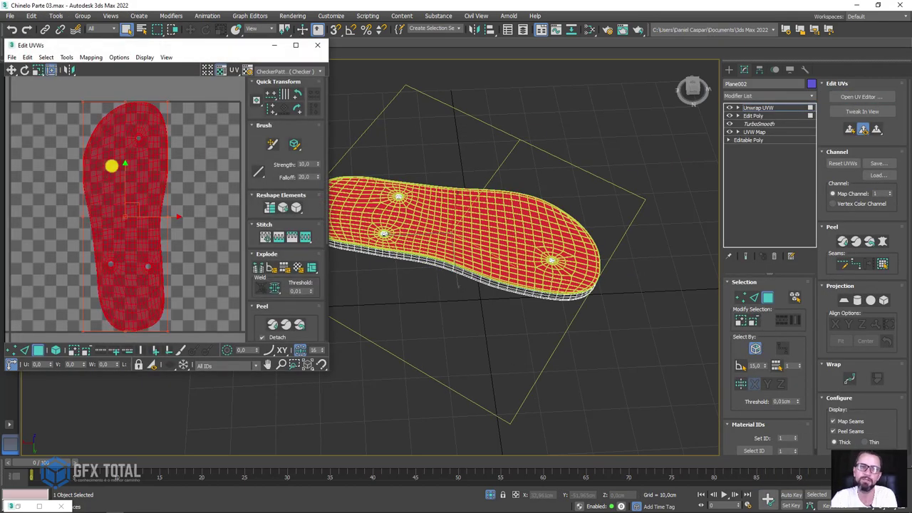
pyautogui.moveTo(122, 44); pyautogui.dragTo(203, 45)
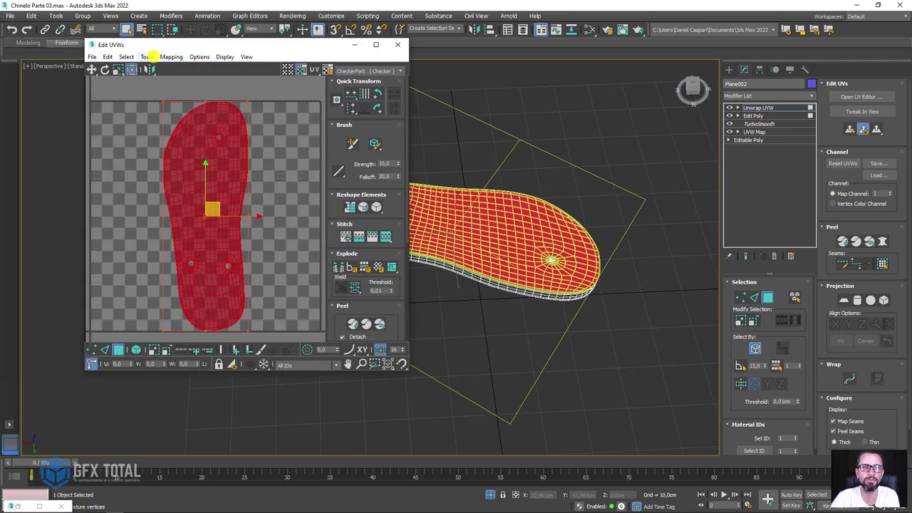
# Render the sole's UV template with the fill mode set to Solid
pyautogui.click(147, 57)
pyautogui.click(182, 230)
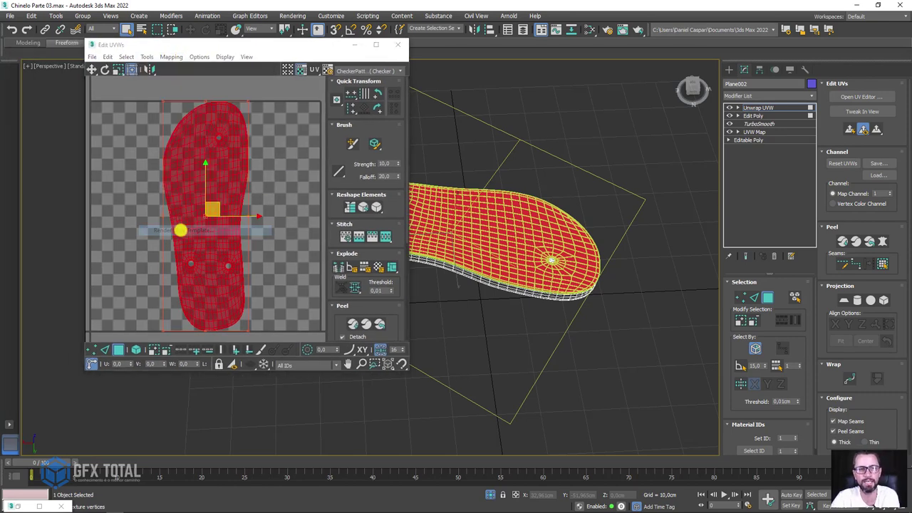
pyautogui.click(141, 173)
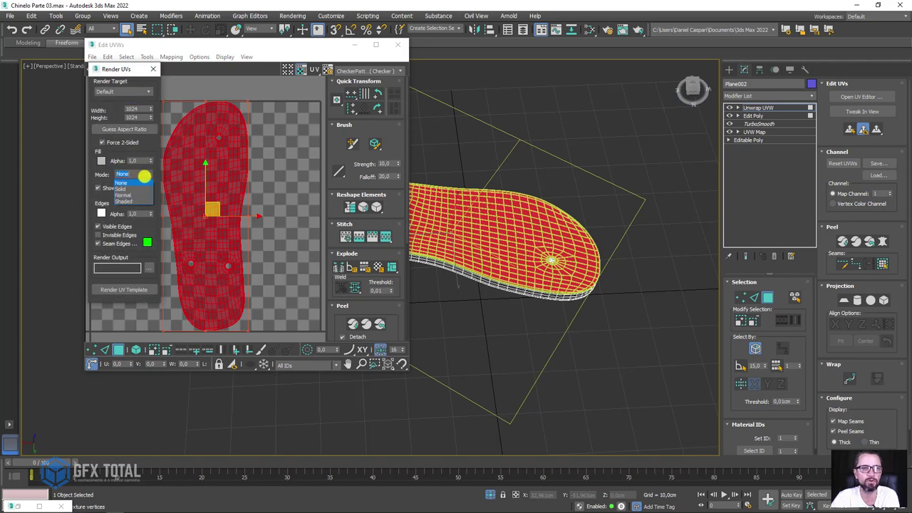
pyautogui.click(128, 189)
pyautogui.click(123, 288)
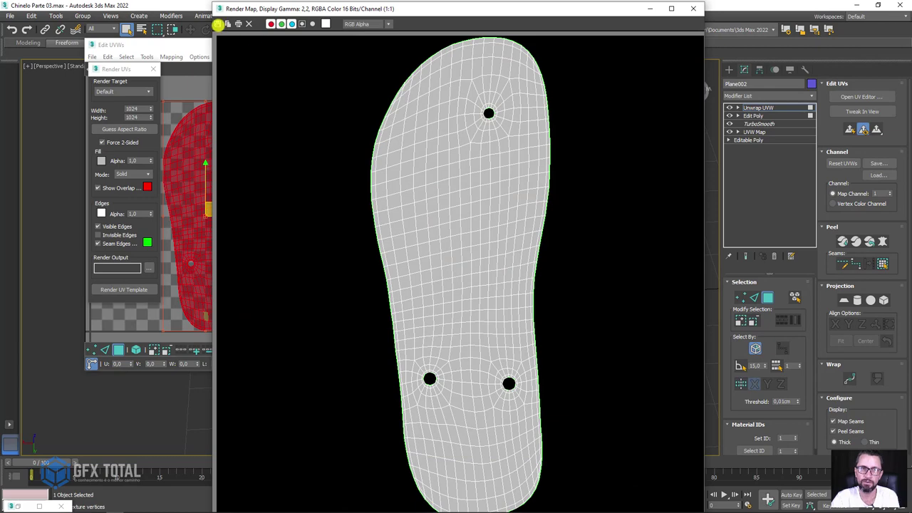
# Close the template and UV Editor windows, then open the Photoshop tutorial folder in Explorer
pyautogui.click(693, 9)
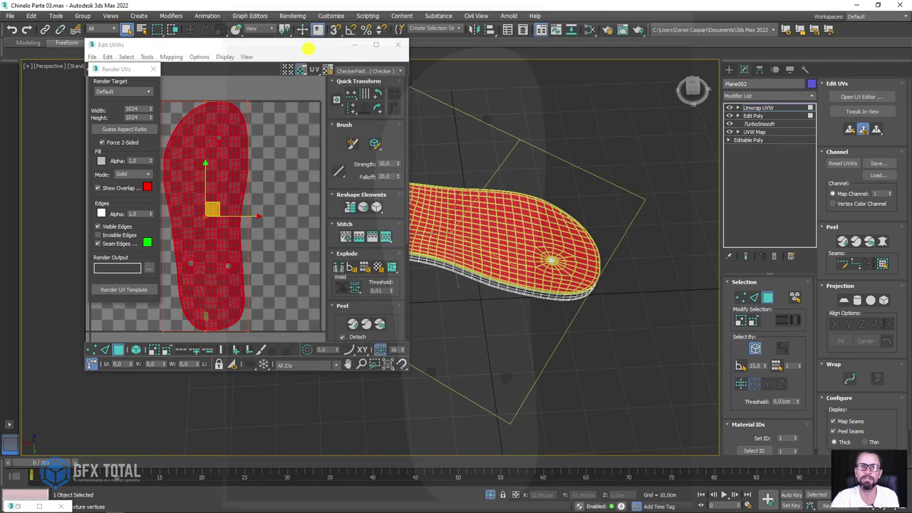
pyautogui.click(153, 69)
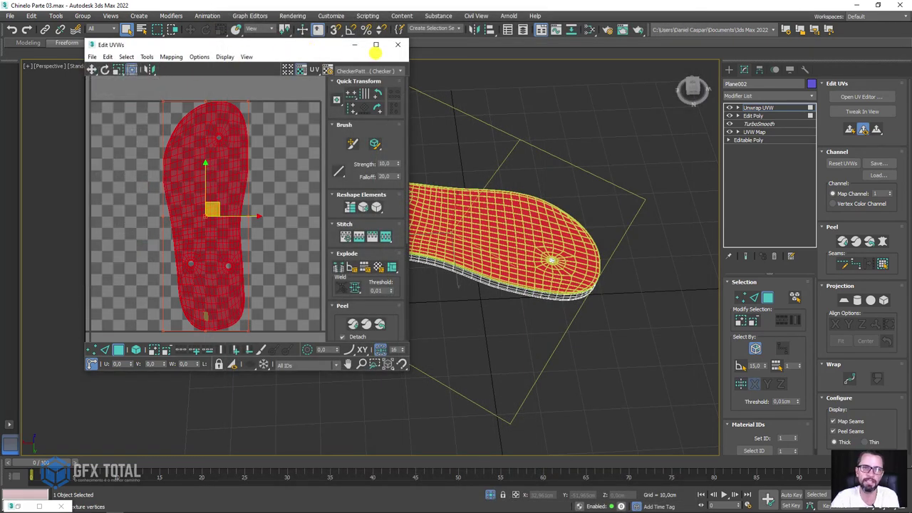
pyautogui.click(397, 44)
pyautogui.click(756, 106)
pyautogui.moveTo(94, 506)
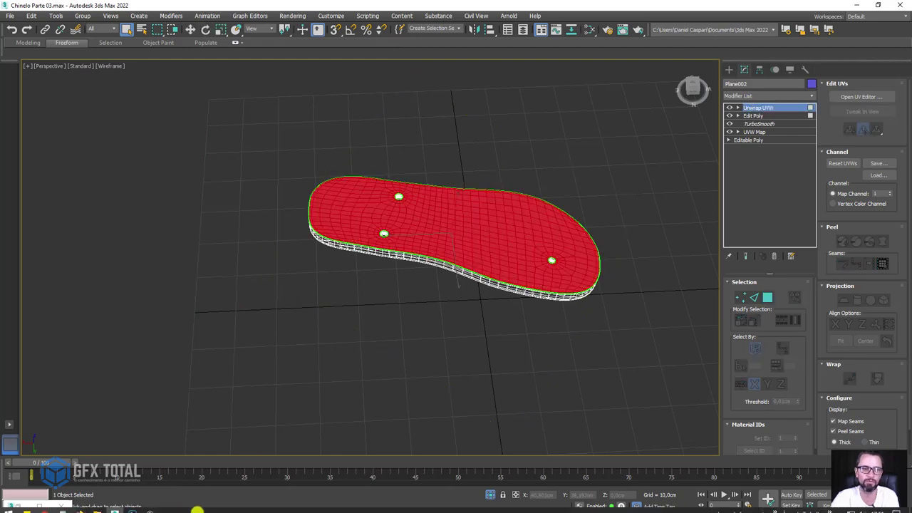
pyautogui.click(94, 506)
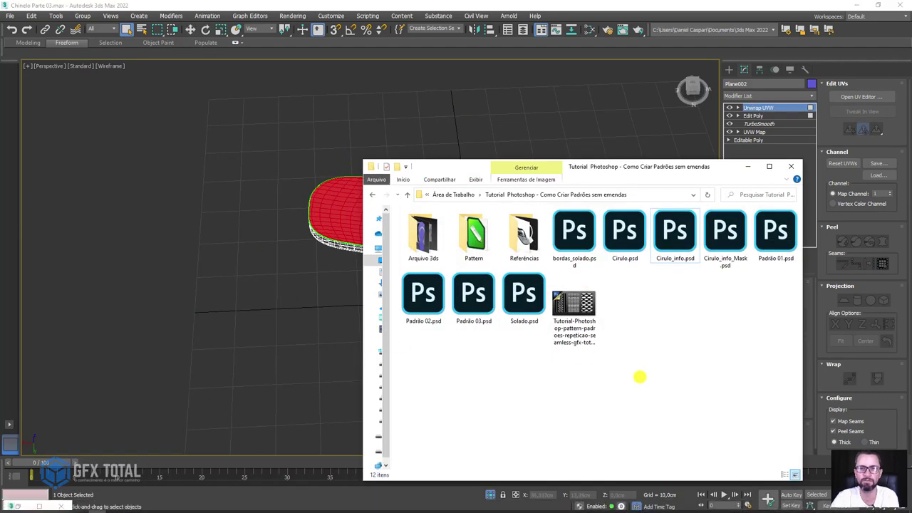
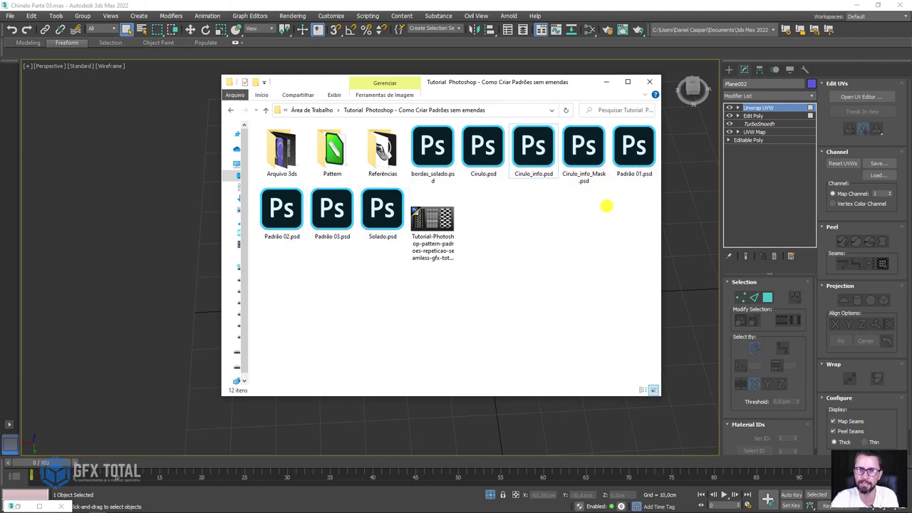
# Select bordas_solado.psd in the seamless-pattern tutorial folder and move the Explorer window aside
pyautogui.click(432, 148)
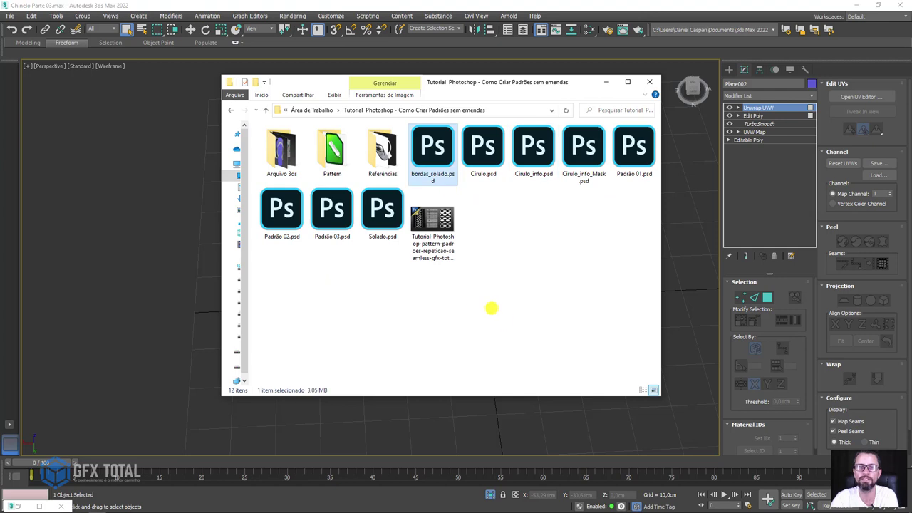
pyautogui.moveTo(440, 91); pyautogui.dragTo(387, 104)
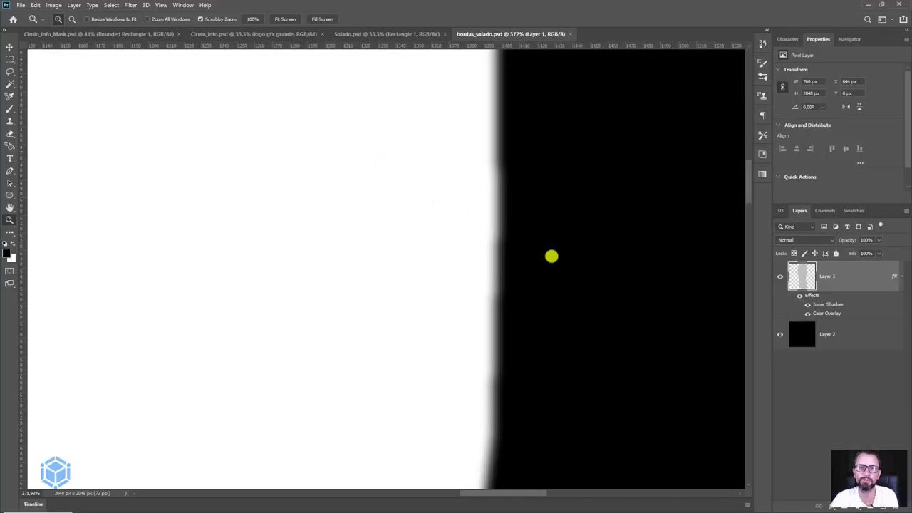
pyautogui.moveTo(551, 256)
pyautogui.mouseDown()
pyautogui.moveTo(487, 234)
pyautogui.moveTo(450, 197)
pyautogui.moveTo(461, 206)
pyautogui.mouseUp()
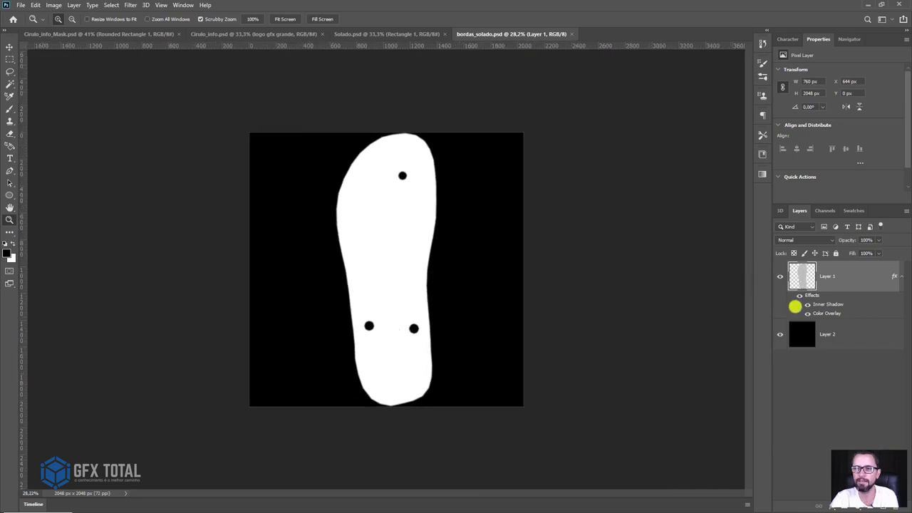
pyautogui.click(798, 295)
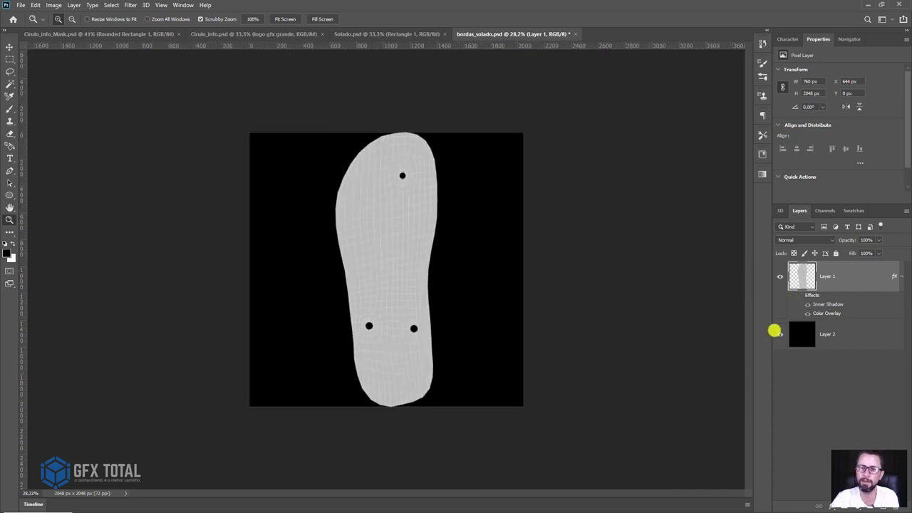
pyautogui.click(778, 335)
pyautogui.click(778, 335)
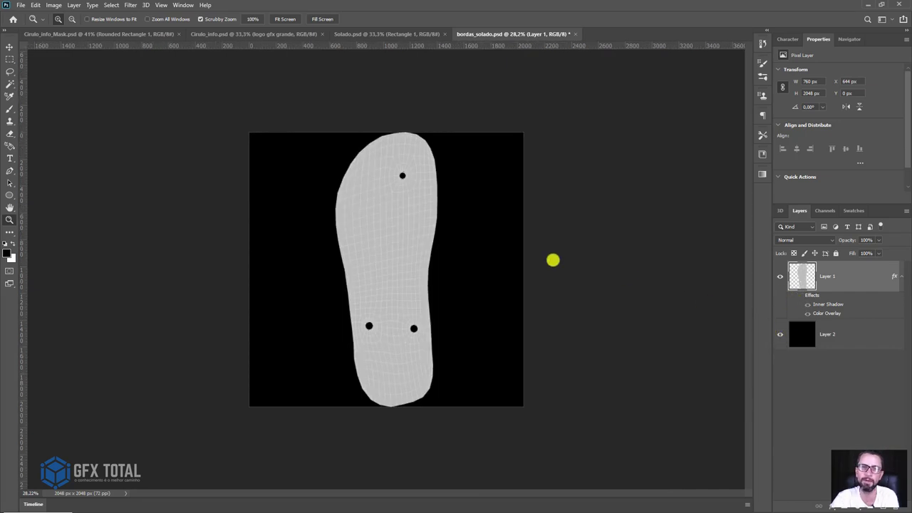
pyautogui.moveTo(466, 250)
pyautogui.mouseDown()
pyautogui.moveTo(487, 323)
pyautogui.moveTo(526, 374)
pyautogui.moveTo(489, 350)
pyautogui.mouseUp()
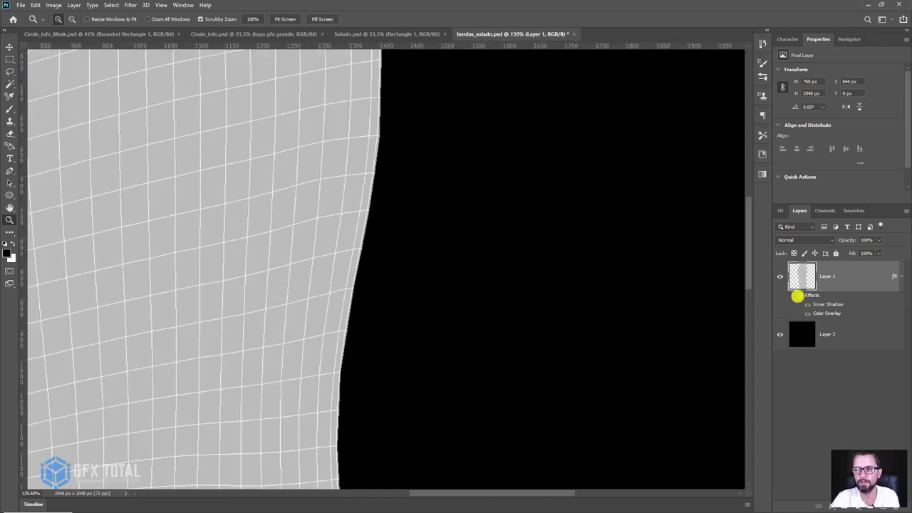
pyautogui.click(796, 295)
pyautogui.moveTo(391, 154); pyautogui.dragTo(425, 258)
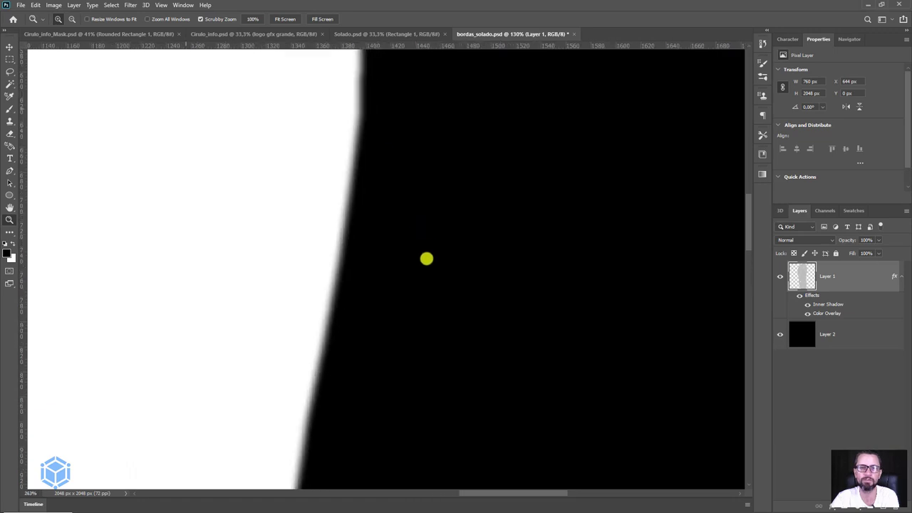
pyautogui.click(807, 304)
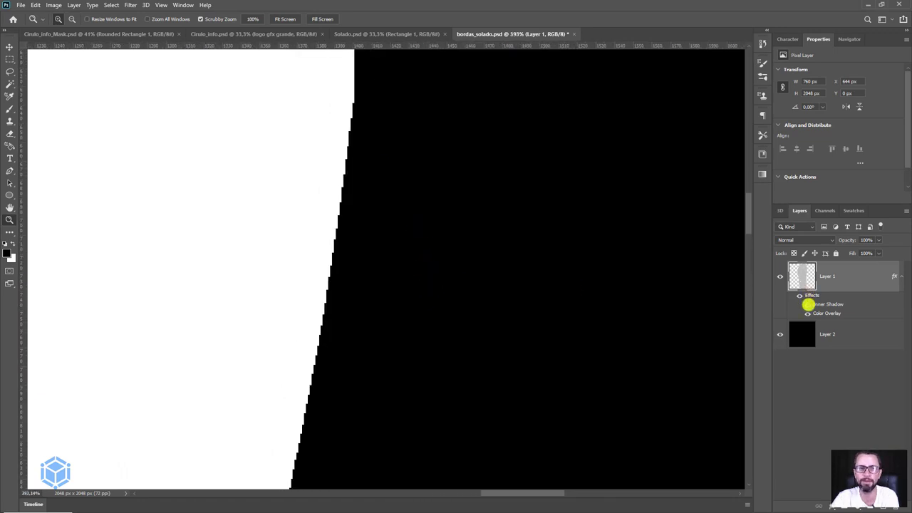
pyautogui.click(807, 304)
pyautogui.click(807, 304)
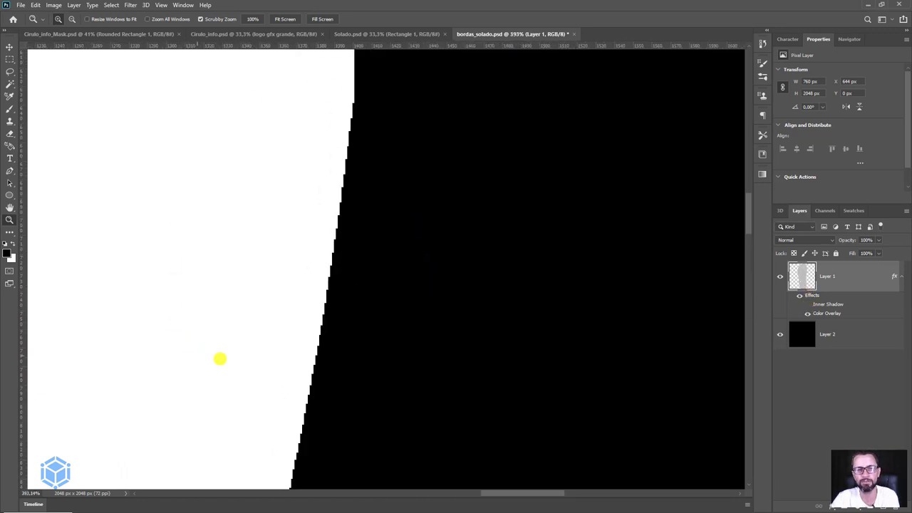
pyautogui.click(779, 335)
pyautogui.click(779, 334)
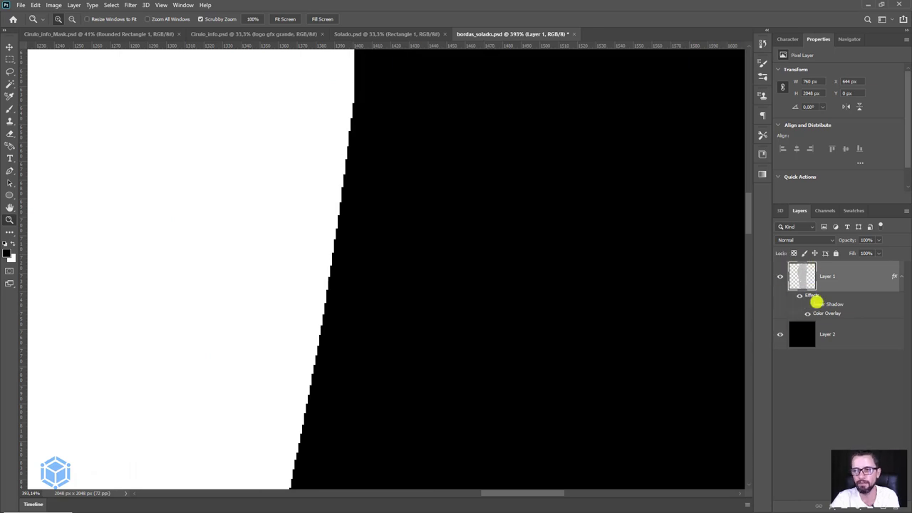
pyautogui.click(807, 304)
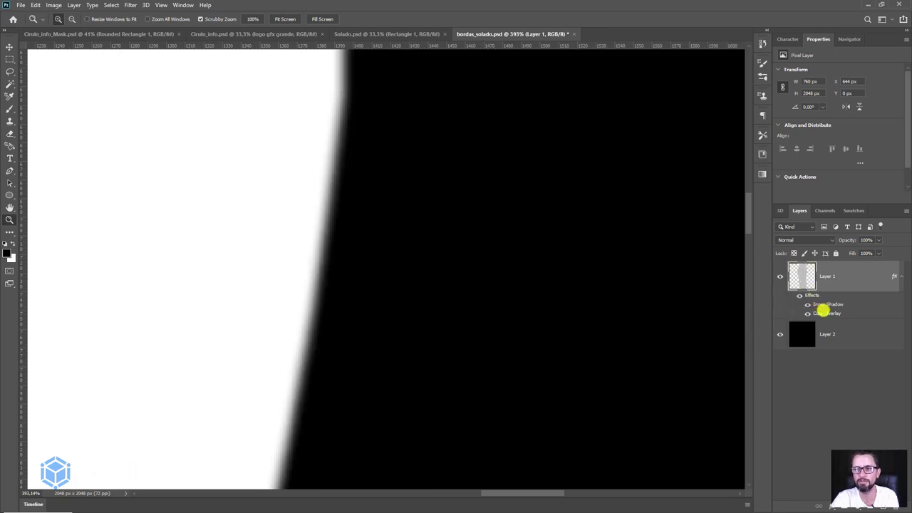
pyautogui.click(807, 314)
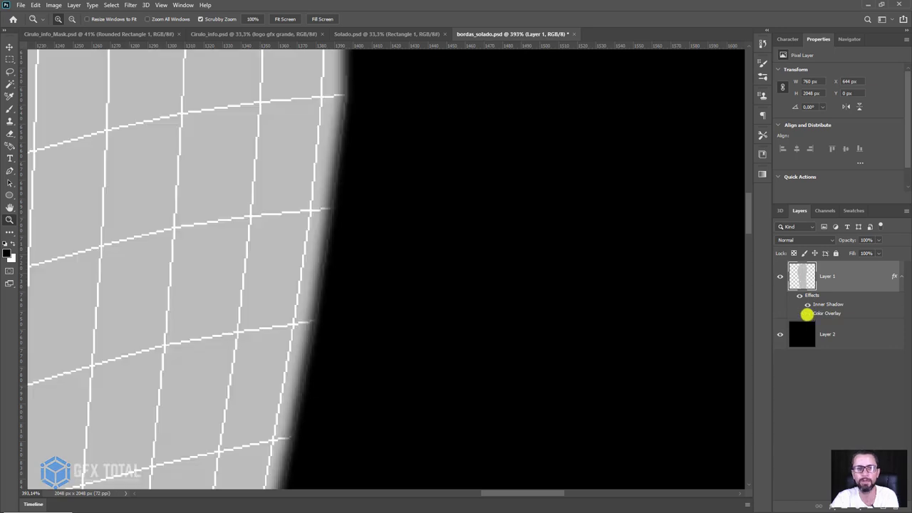
pyautogui.click(807, 314)
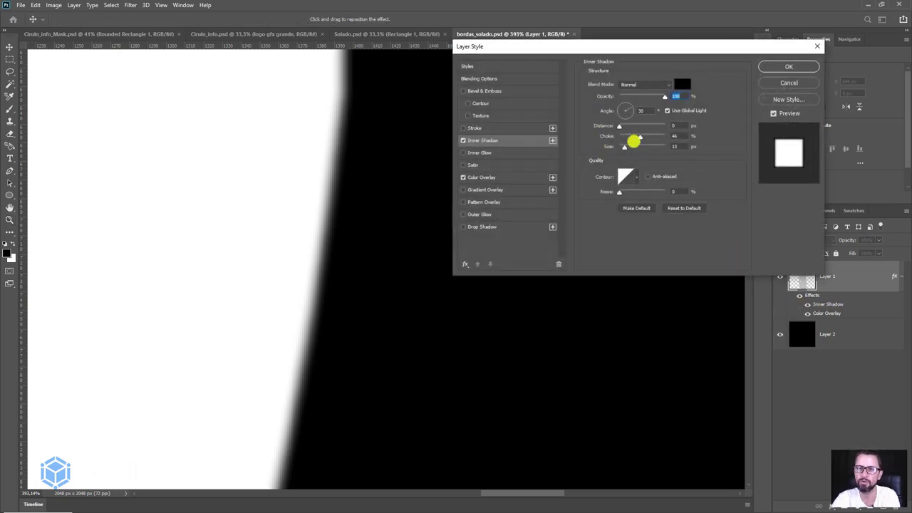
# Enlarge the sole's Inner Shadow size, compare with effects toggled off and on, then return to 3ds Max
pyautogui.moveTo(624, 149); pyautogui.dragTo(624, 152)
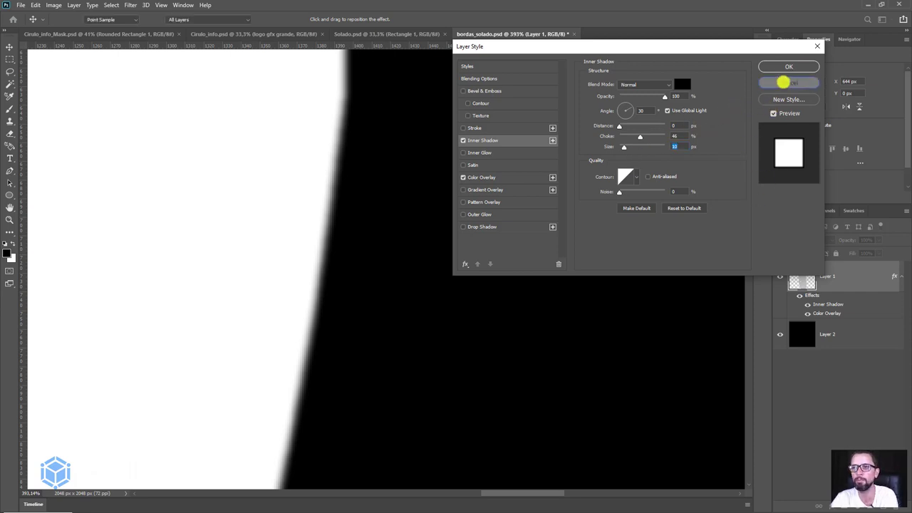
pyautogui.click(789, 67)
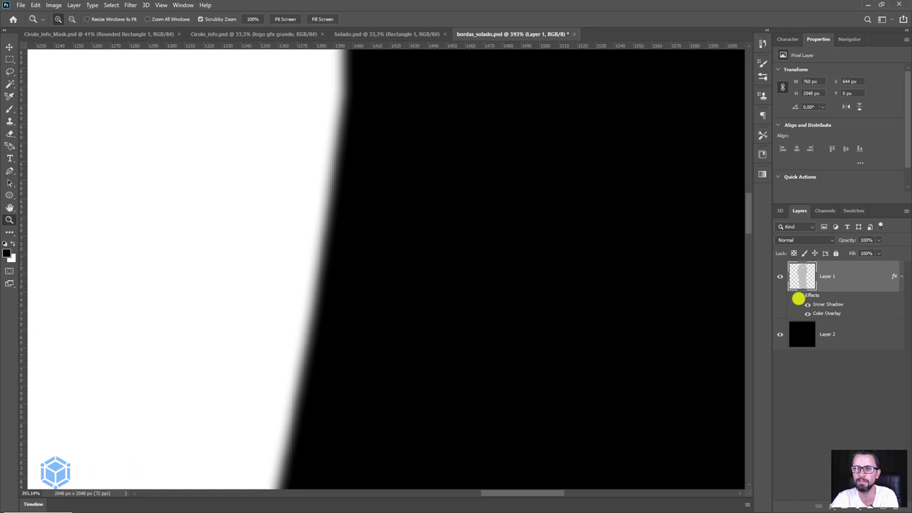
pyautogui.click(798, 296)
pyautogui.click(798, 296)
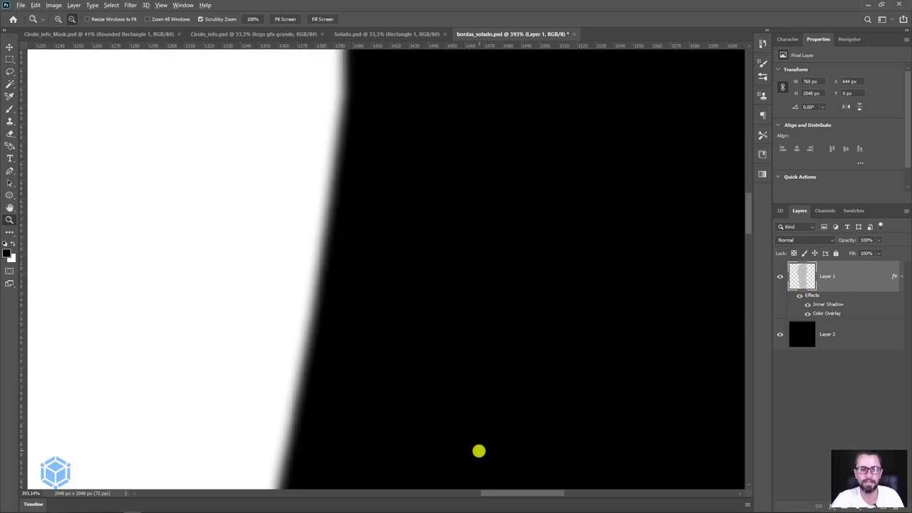
pyautogui.hotkey('alt', 'Tab')
pyautogui.click(464, 264)
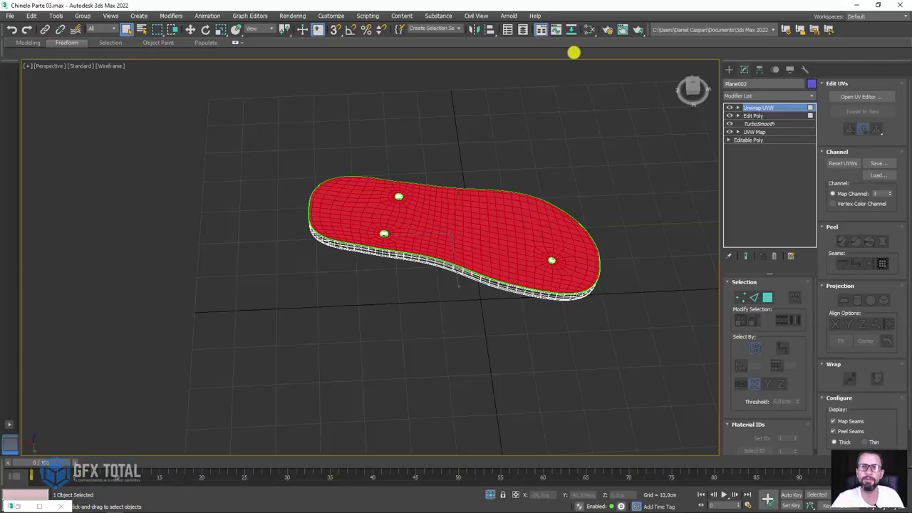
# Open the sole material's node graph and reposition the Map #16 node
pyautogui.click(586, 29)
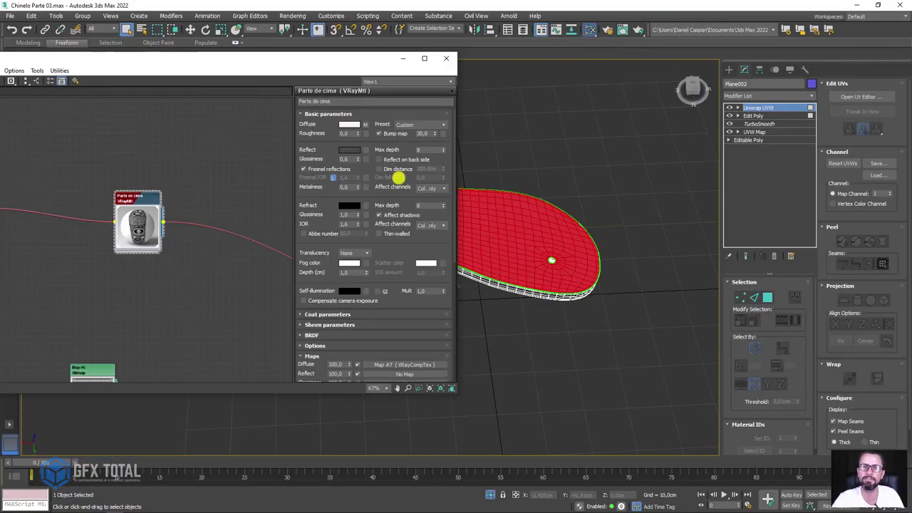
pyautogui.scroll(-3, 116, 210)
pyautogui.scroll(5, 171, 246)
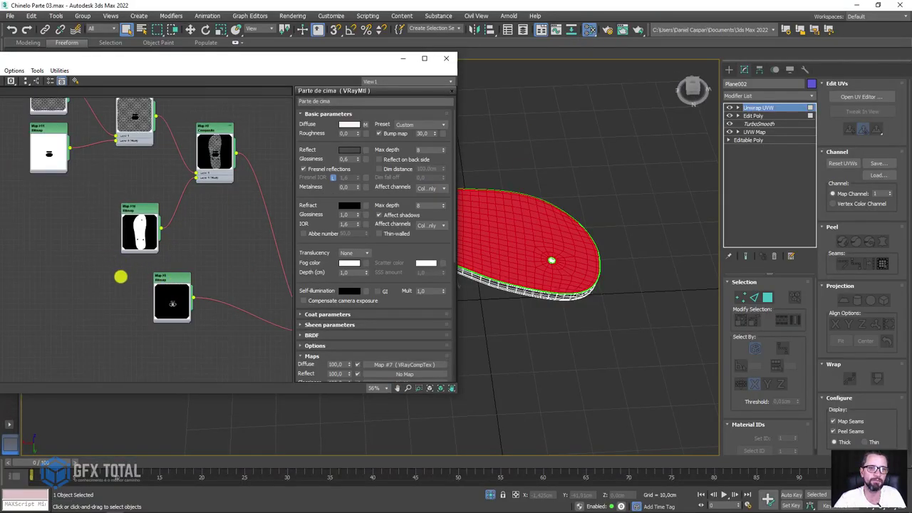
pyautogui.moveTo(121, 276); pyautogui.dragTo(206, 335, button='middle')
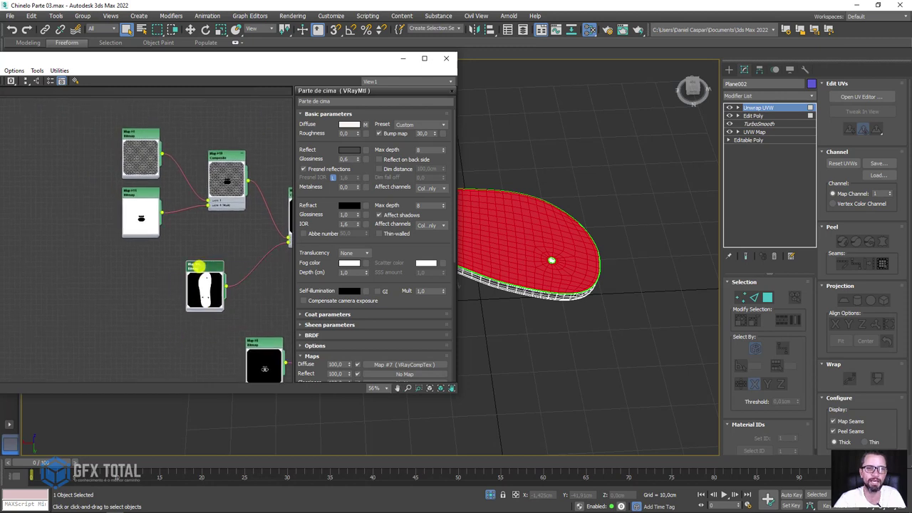
pyautogui.scroll(4, 214, 269)
pyautogui.moveTo(197, 265)
pyautogui.mouseDown()
pyautogui.moveTo(187, 222)
pyautogui.moveTo(197, 324)
pyautogui.mouseUp()
pyautogui.scroll(-4, 197, 324)
pyautogui.moveTo(220, 248); pyautogui.dragTo(148, 251, button='middle')
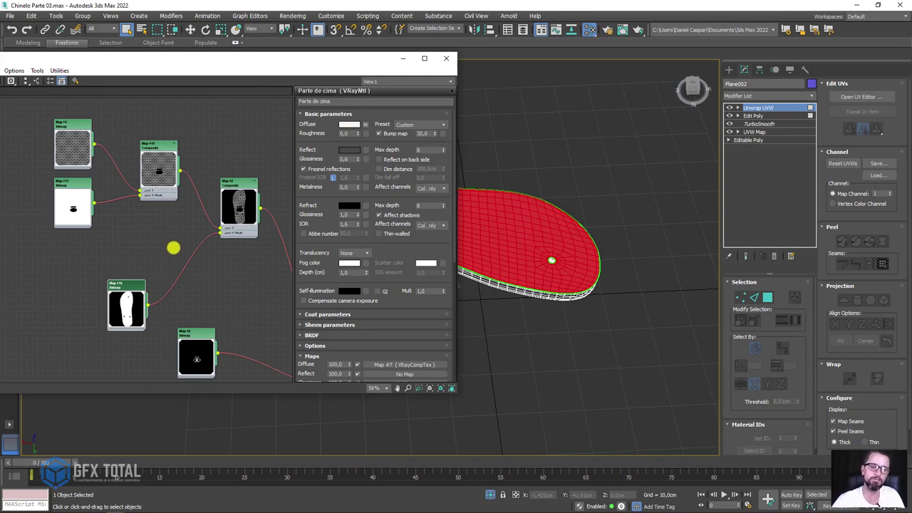
# Rearrange the Map #4, #11, #10 and Map #9 nodes and wire the top node into Map #7's lower input
pyautogui.moveTo(173, 248); pyautogui.dragTo(81, 124)
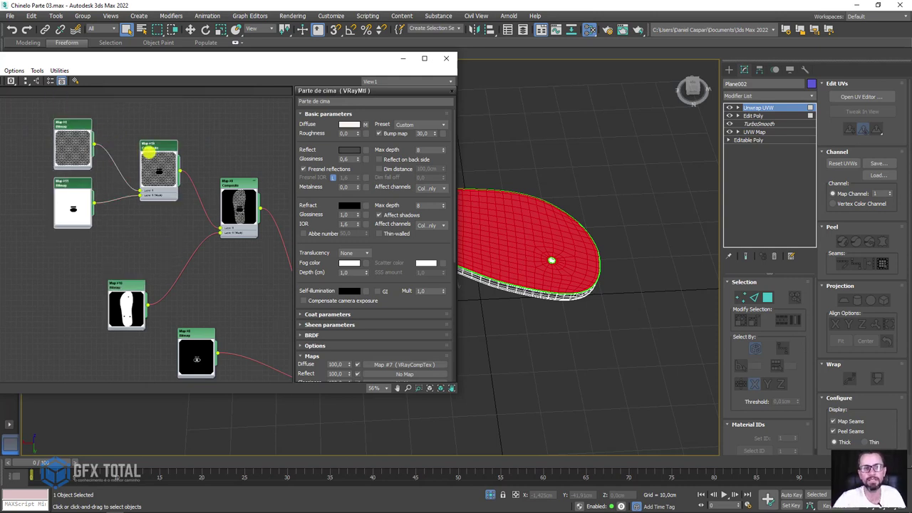
pyautogui.moveTo(148, 150)
pyautogui.mouseDown()
pyautogui.moveTo(200, 121)
pyautogui.moveTo(205, 107)
pyautogui.mouseUp()
pyautogui.moveTo(238, 186); pyautogui.dragTo(125, 221)
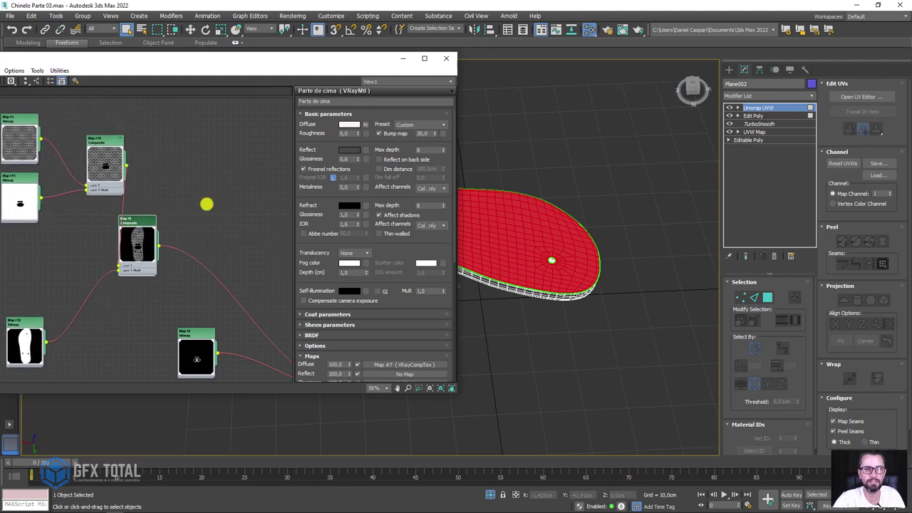
pyautogui.moveTo(207, 204); pyautogui.dragTo(147, 167, button='middle')
pyautogui.moveTo(87, 151)
pyautogui.mouseDown()
pyautogui.moveTo(153, 177)
pyautogui.moveTo(299, 350)
pyautogui.moveTo(260, 322)
pyautogui.moveTo(189, 212)
pyautogui.mouseUp()
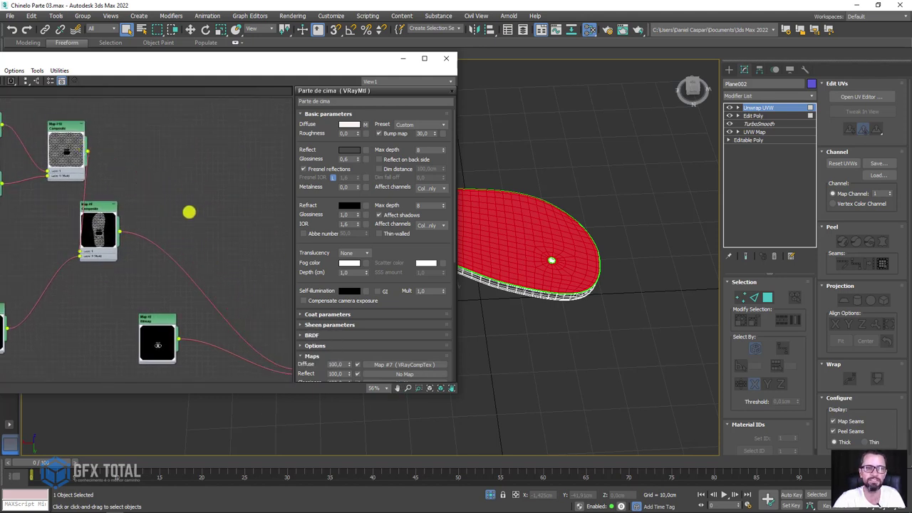
pyautogui.scroll(-2, 147, 215)
pyautogui.moveTo(92, 165); pyautogui.dragTo(191, 163)
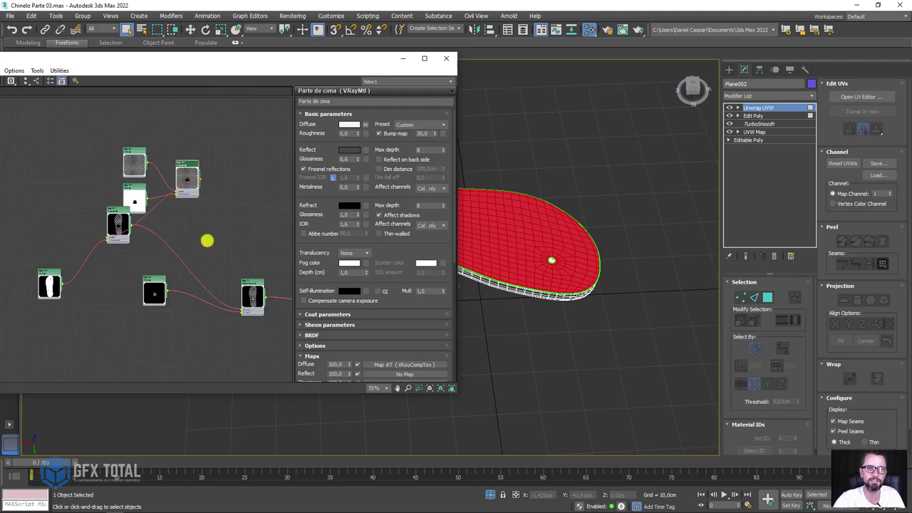
pyautogui.scroll(2, 112, 191)
pyautogui.scroll(2, 121, 114)
pyautogui.moveTo(107, 110); pyautogui.dragTo(186, 363)
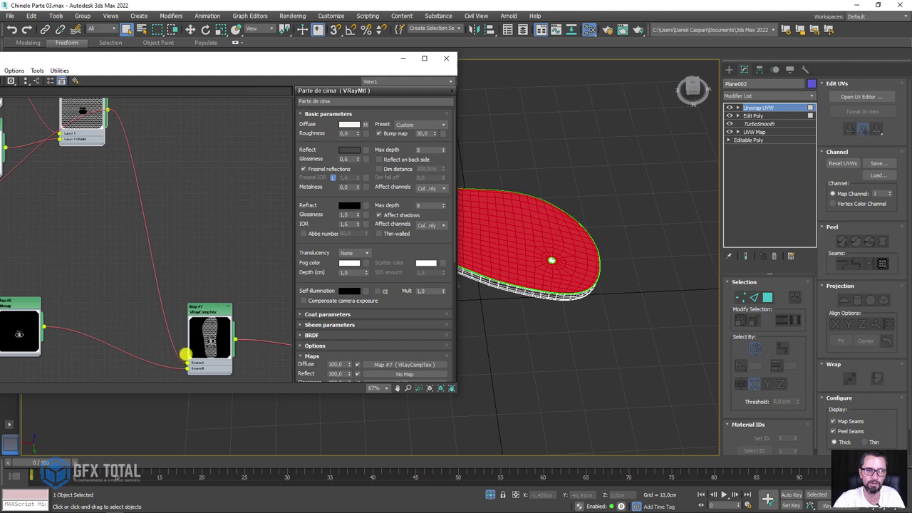
# Shift the sole map group left and raise the Map #4, #11 and #10 nodes slightly
pyautogui.scroll(-3, 86, 256)
pyautogui.hscroll(-2, 86, 253)
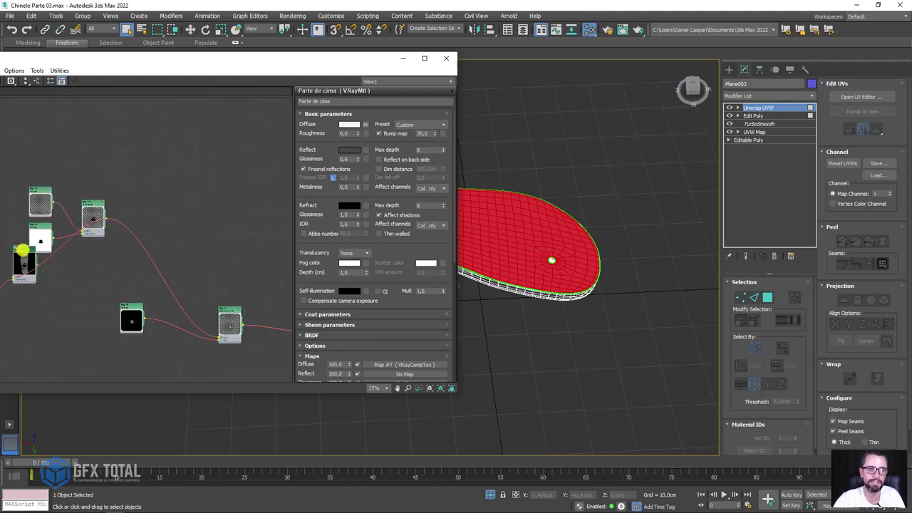
pyautogui.moveTo(95, 239); pyautogui.dragTo(71, 251)
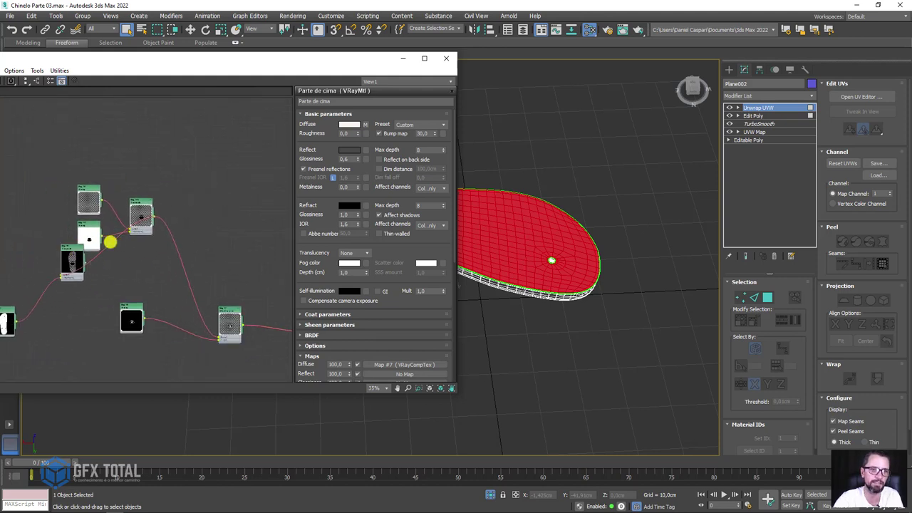
pyautogui.scroll(3, 109, 242)
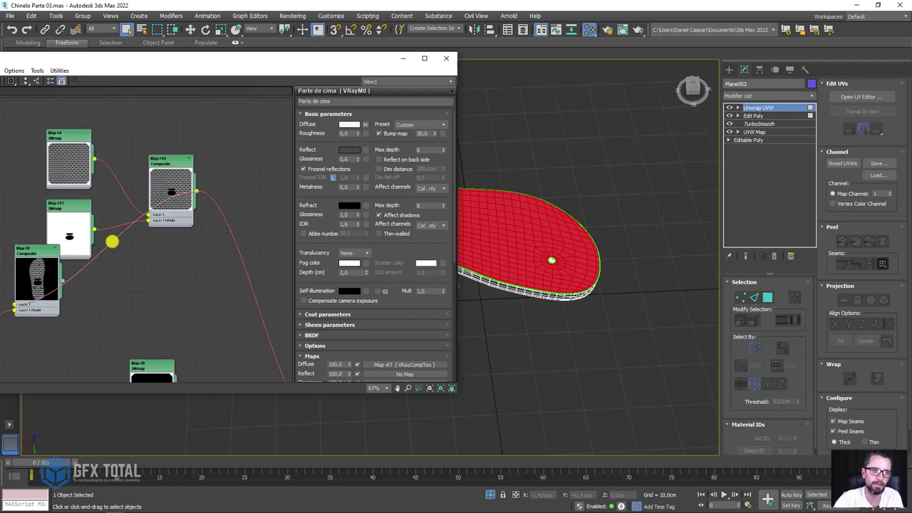
pyautogui.moveTo(157, 162); pyautogui.dragTo(157, 131)
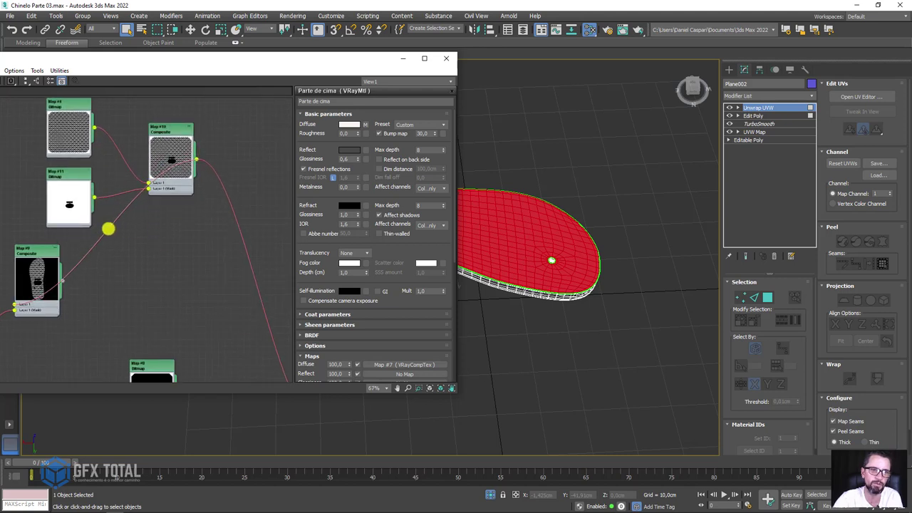
pyautogui.scroll(-1, 107, 228)
pyautogui.moveTo(102, 252); pyautogui.dragTo(173, 218, button='middle')
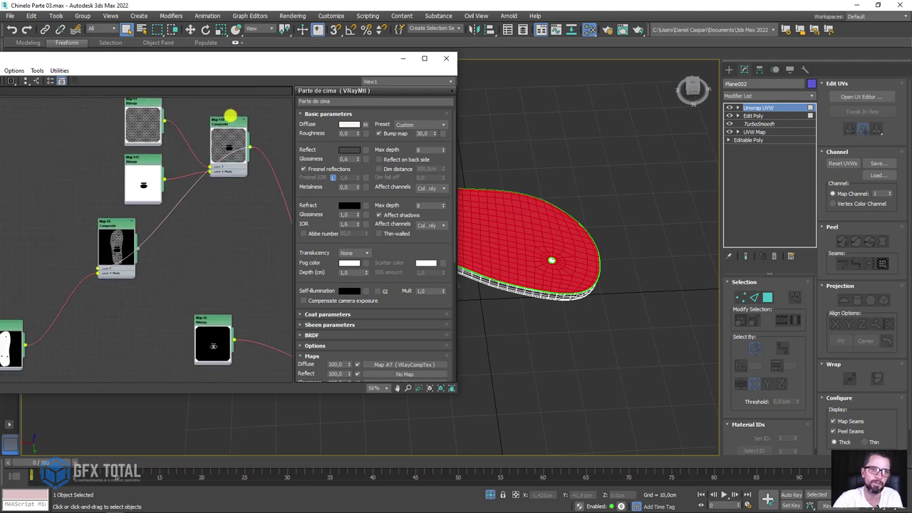
pyautogui.moveTo(226, 119); pyautogui.dragTo(228, 118)
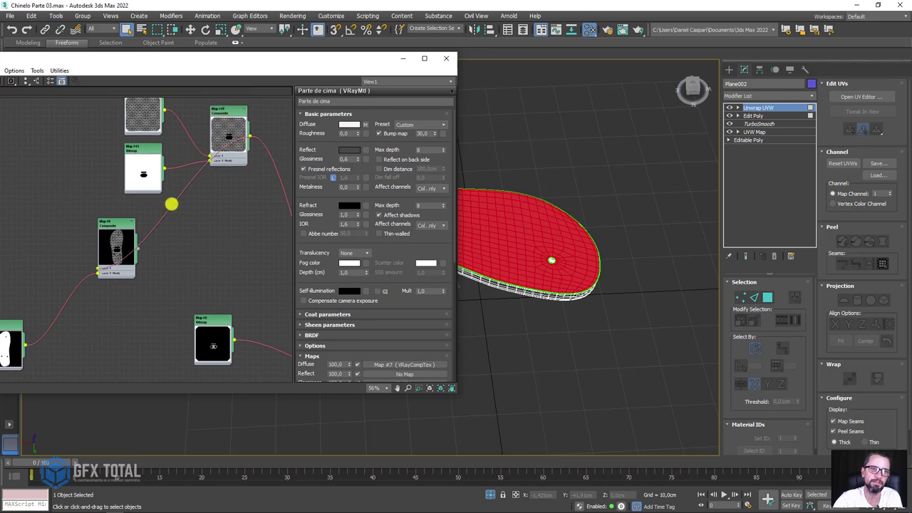
pyautogui.scroll(-4, 114, 263)
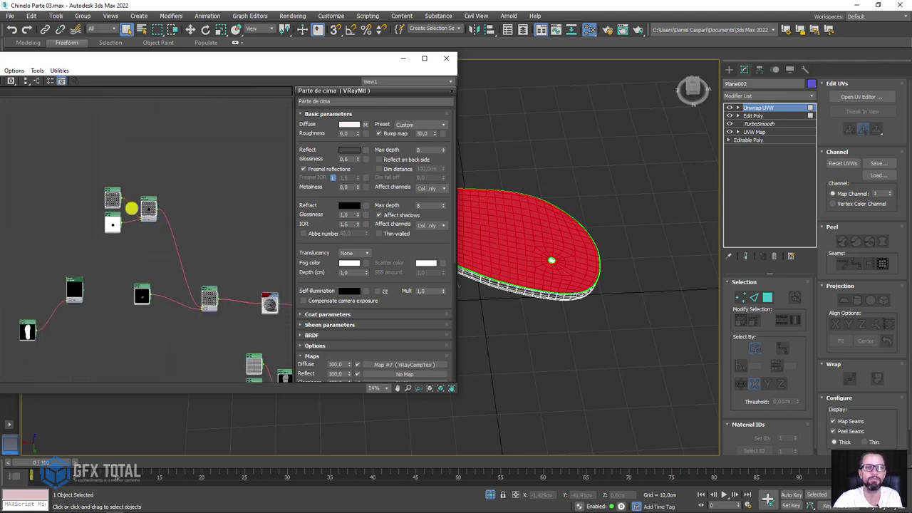
# Move the pattern, logo and composite nodes together down beside the VRayCompTex map
pyautogui.moveTo(82, 164); pyautogui.dragTo(175, 240)
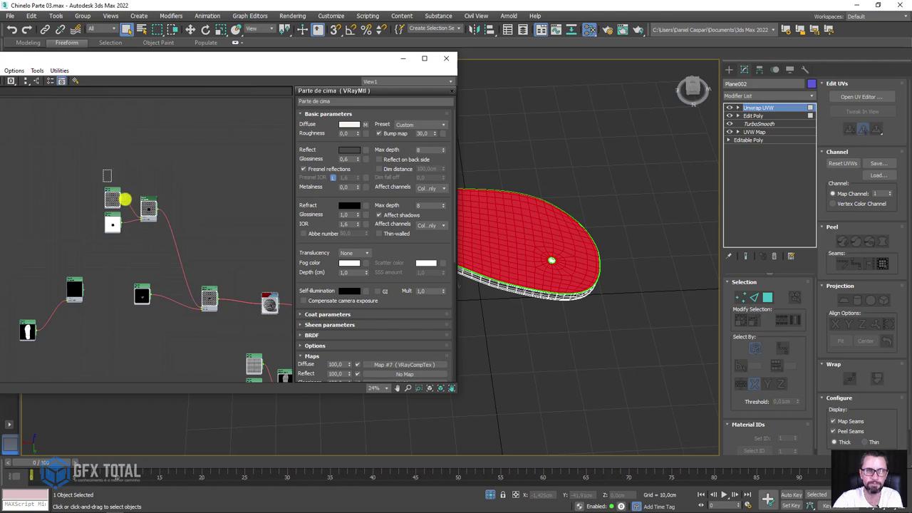
pyautogui.moveTo(149, 202); pyautogui.dragTo(172, 248)
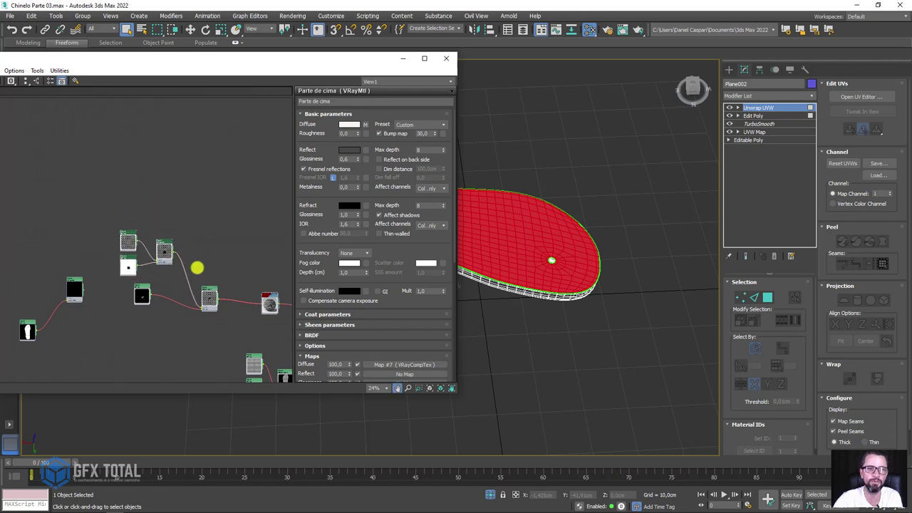
pyautogui.scroll(2, 198, 265)
pyautogui.scroll(2, 202, 220)
pyautogui.scroll(2, 193, 207)
pyautogui.scroll(-2, 216, 270)
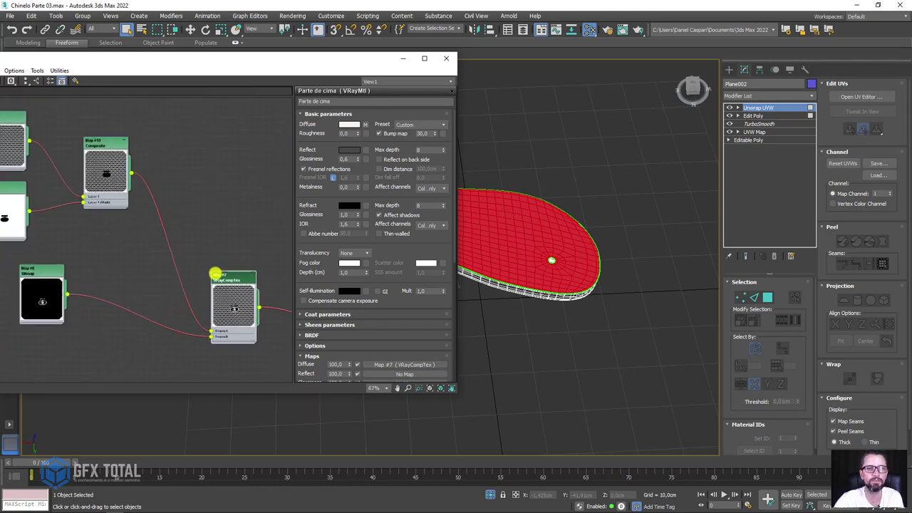
pyautogui.scroll(-1, 232, 279)
# Open Map #7 VRayCompTex and enlarge its preview to check the pattern and GFX TOTAL logo
pyautogui.doubleClick(232, 299)
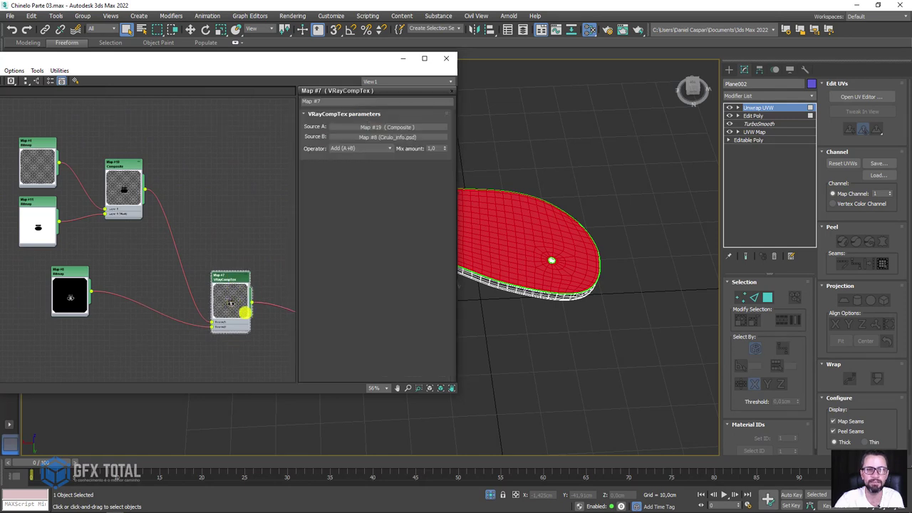
pyautogui.moveTo(240, 306)
pyautogui.mouseDown(button='middle')
pyautogui.moveTo(204, 234)
pyautogui.moveTo(245, 290)
pyautogui.moveTo(189, 252)
pyautogui.mouseUp(button='middle')
pyautogui.scroll(-1, 214, 246)
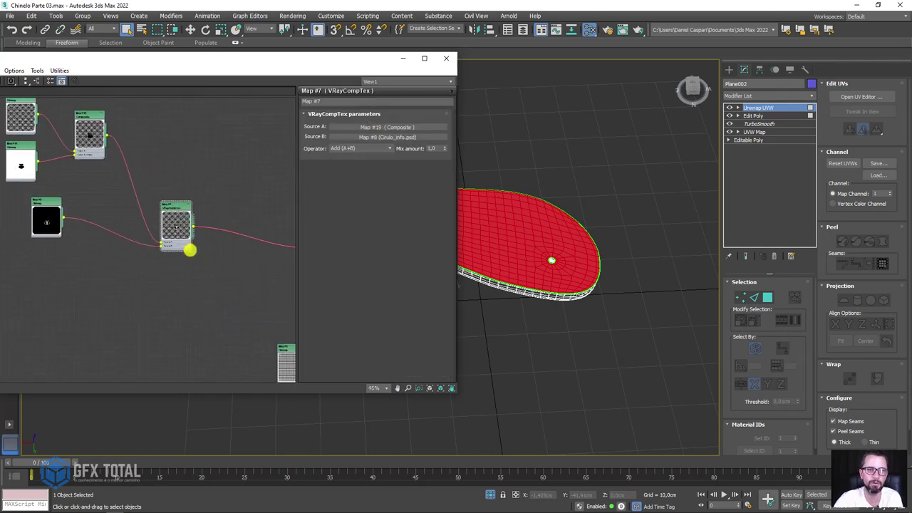
pyautogui.moveTo(189, 249); pyautogui.dragTo(258, 311)
pyautogui.moveTo(215, 204); pyautogui.dragTo(201, 140, button='middle')
pyautogui.scroll(4, 205, 189)
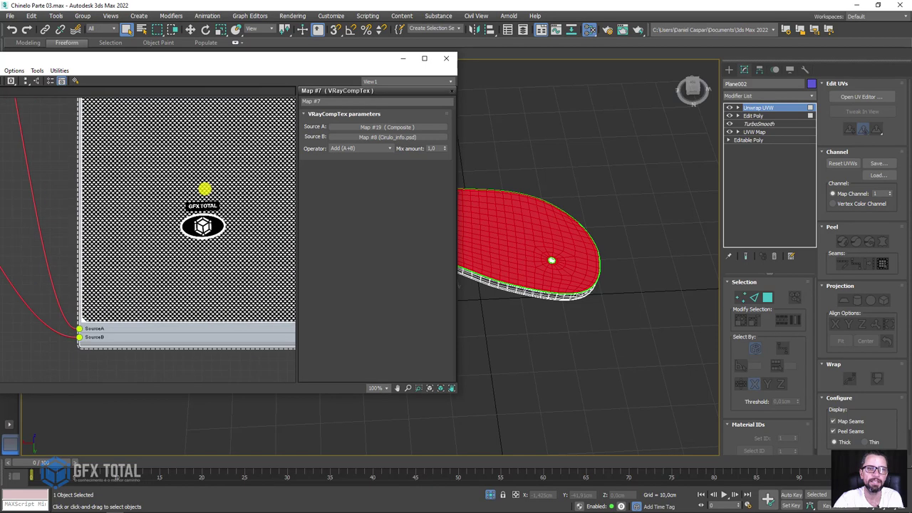
pyautogui.scroll(1, 207, 192)
pyautogui.scroll(-2, 217, 207)
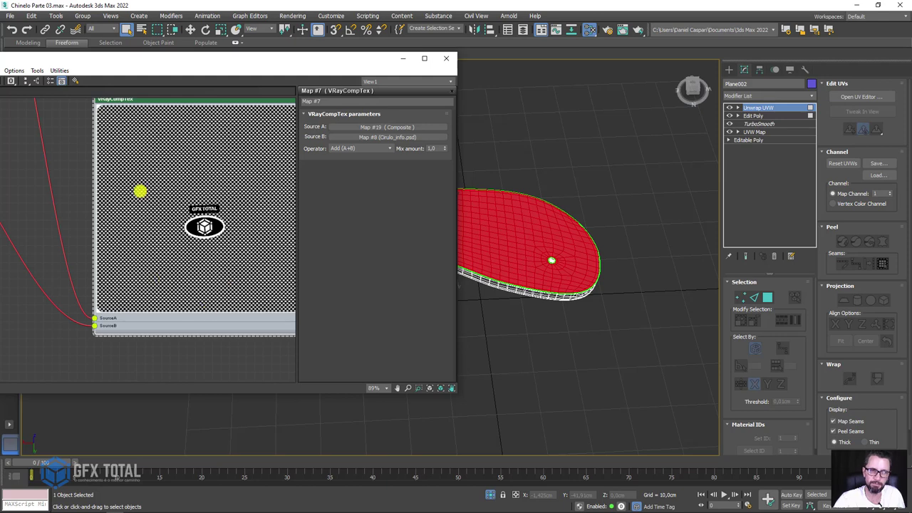
pyautogui.scroll(-5, 205, 174)
# Wire the sole-outline bitmap into the Map #9 Composite's mask input
pyautogui.moveTo(75, 146); pyautogui.dragTo(146, 264, button='middle')
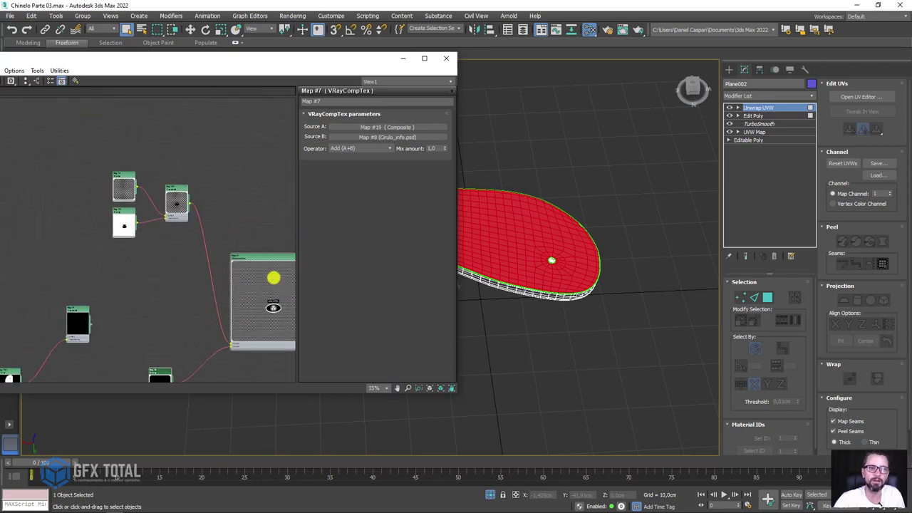
pyautogui.scroll(2, 255, 274)
pyautogui.scroll(5, 254, 274)
pyautogui.scroll(1, 271, 356)
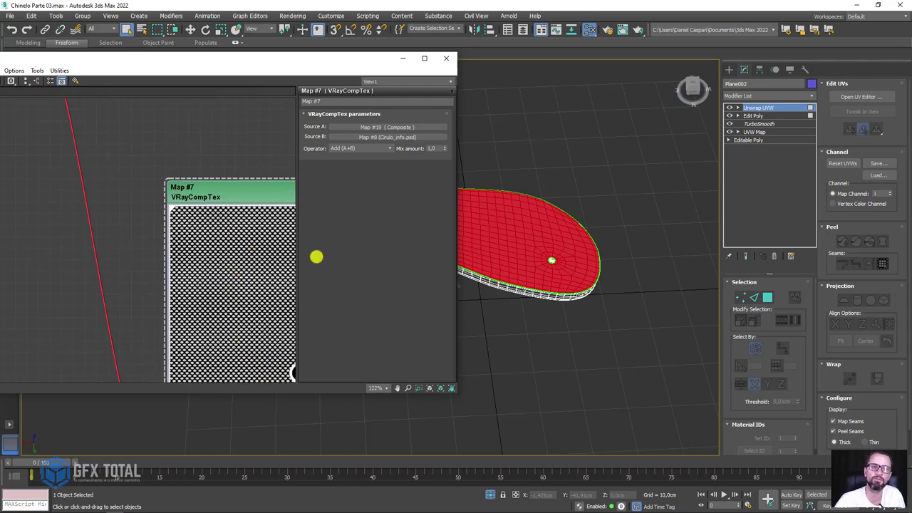
pyautogui.scroll(-2, 173, 187)
pyautogui.scroll(-6, 168, 200)
pyautogui.scroll(-4, 92, 289)
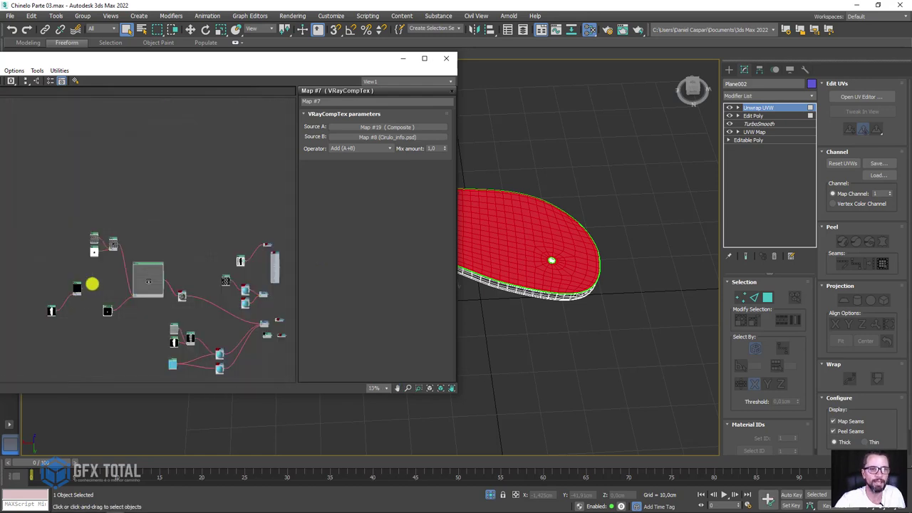
pyautogui.moveTo(55, 314); pyautogui.dragTo(78, 289)
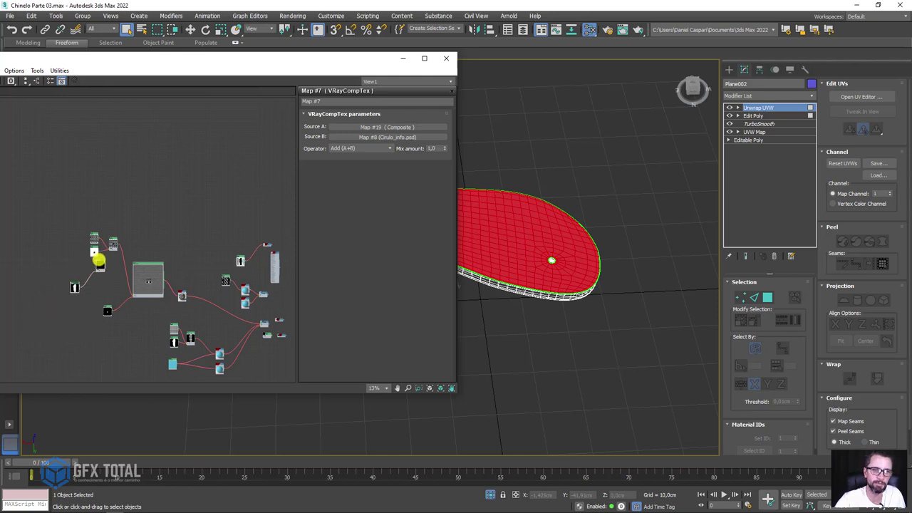
pyautogui.scroll(8, 105, 263)
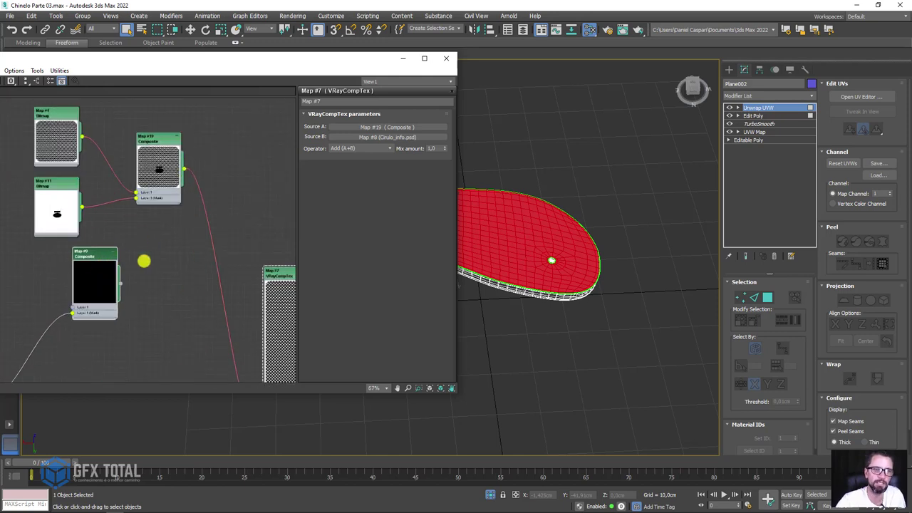
# Feed the pattern-and-logo composite into Map #9's Layer 1 input
pyautogui.doubleClick(95, 258)
pyautogui.moveTo(67, 262); pyautogui.dragTo(256, 195, button='middle')
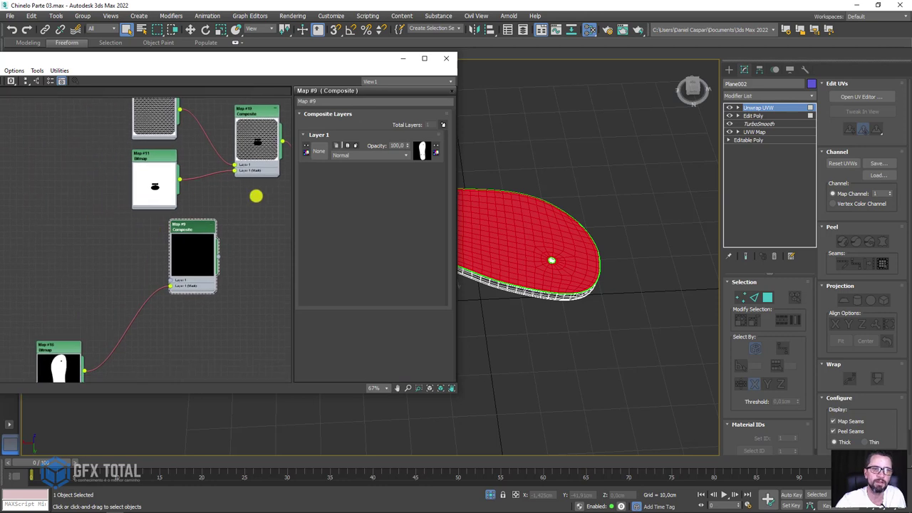
pyautogui.moveTo(118, 92); pyautogui.dragTo(281, 210)
pyautogui.moveTo(252, 118); pyautogui.dragTo(62, 122)
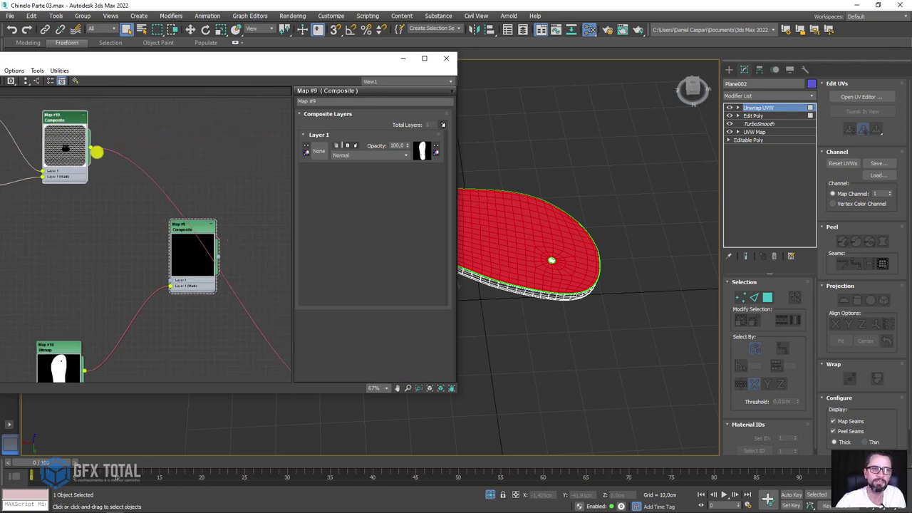
pyautogui.moveTo(92, 148); pyautogui.dragTo(168, 281)
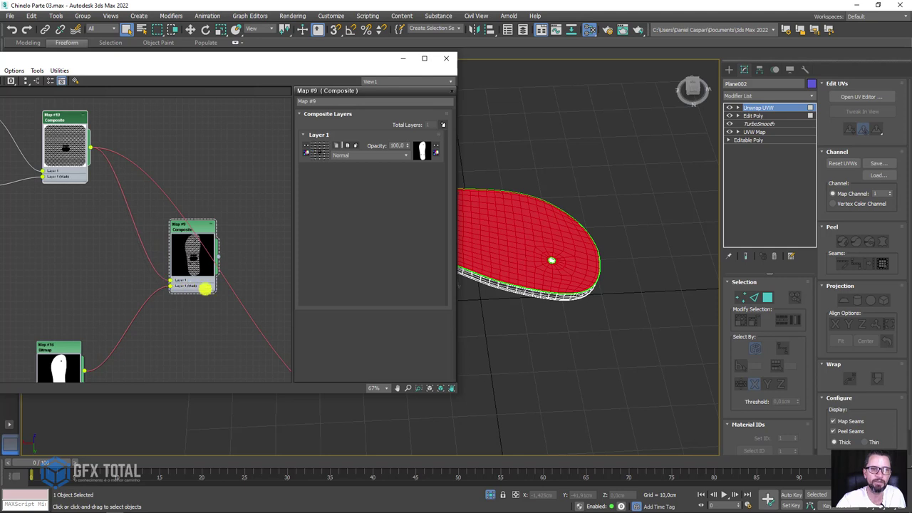
# Connect Map #9's output into the Map #7 VRayCompTex Source input
pyautogui.moveTo(205, 288)
pyautogui.mouseDown(button='middle')
pyautogui.moveTo(203, 261)
pyautogui.moveTo(179, 245)
pyautogui.moveTo(199, 207)
pyautogui.mouseUp(button='middle')
pyautogui.scroll(1, 187, 285)
pyautogui.moveTo(57, 263); pyautogui.dragTo(63, 189)
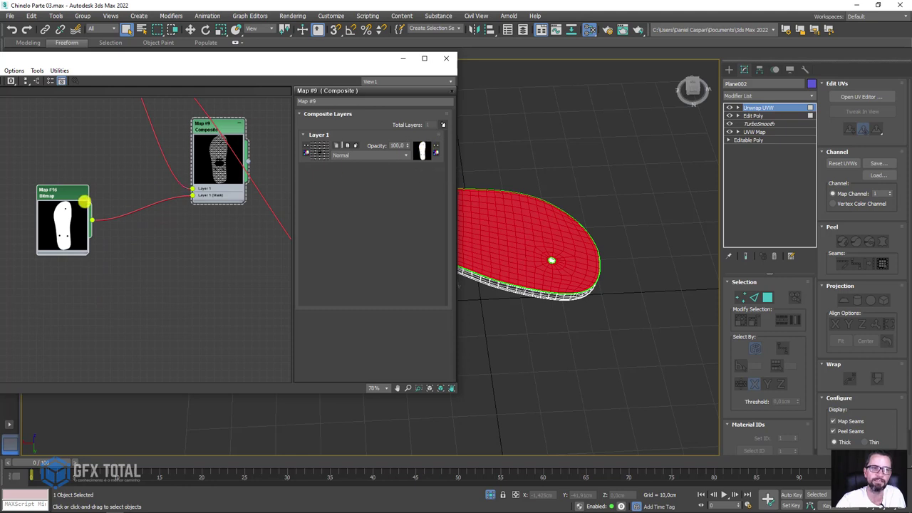
pyautogui.scroll(-2, 221, 178)
pyautogui.moveTo(222, 177)
pyautogui.mouseDown(button='middle')
pyautogui.moveTo(116, 212)
pyautogui.moveTo(99, 157)
pyautogui.mouseUp(button='middle')
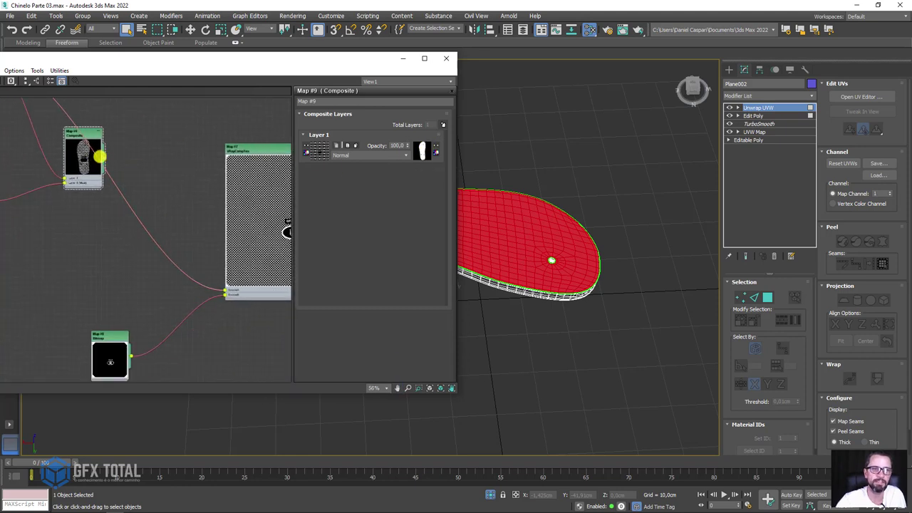
pyautogui.moveTo(163, 178); pyautogui.dragTo(225, 290)
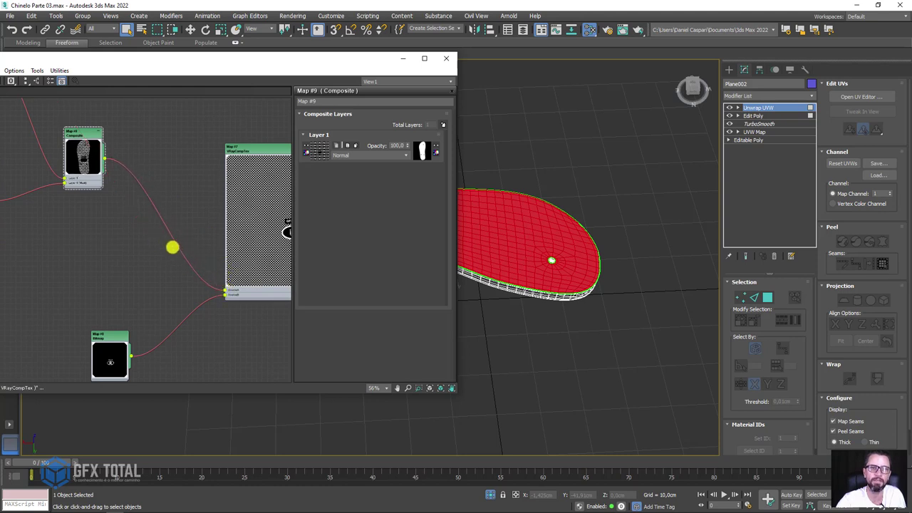
pyautogui.moveTo(171, 246); pyautogui.dragTo(114, 236, button='middle')
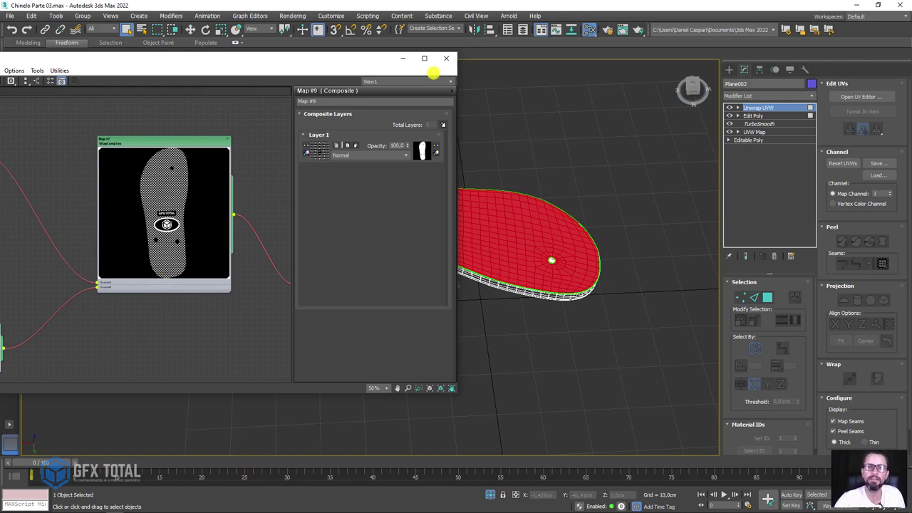
# Remove the Unwrap UVW and Edit Poly modifiers from the sole
pyautogui.click(446, 58)
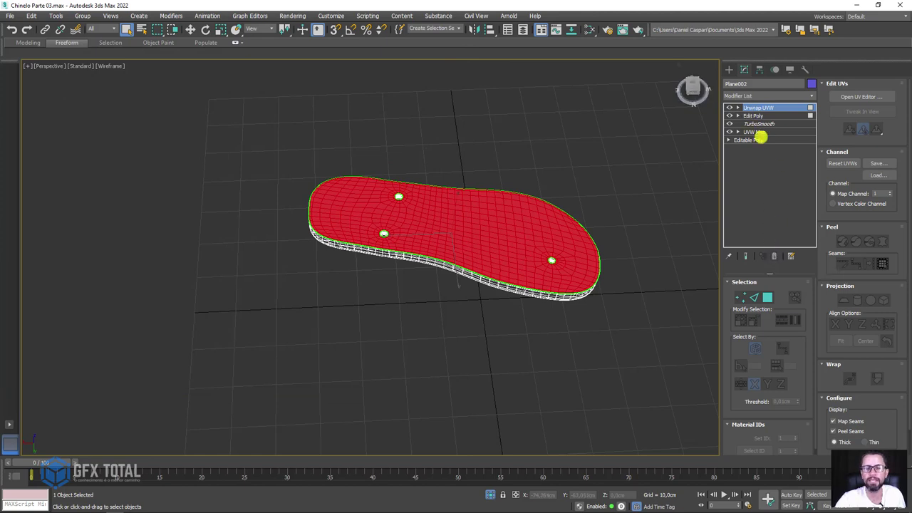
pyautogui.click(774, 256)
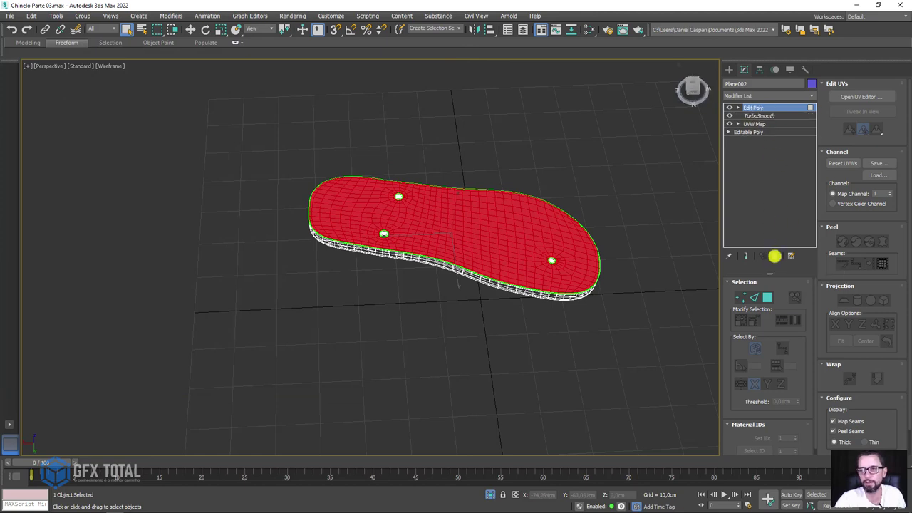
pyautogui.click(774, 255)
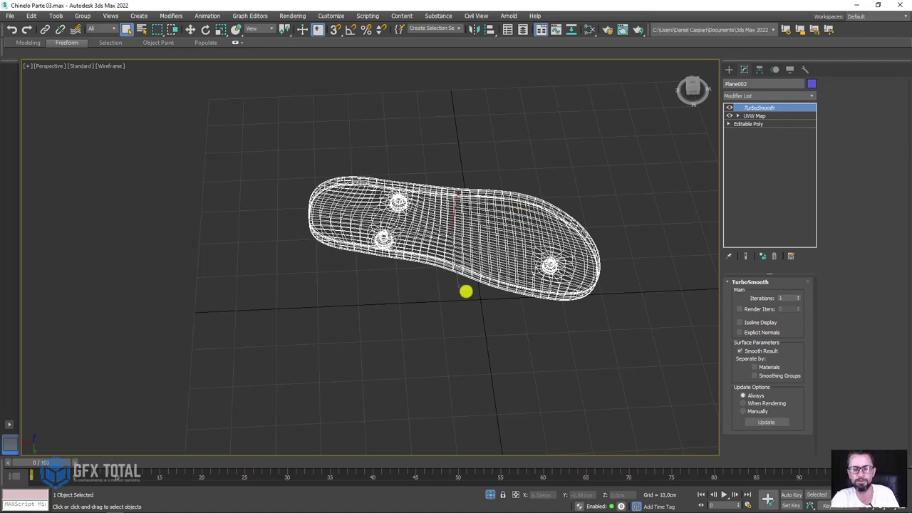
# Show the sole shaded with its texture (F3) and without edged faces (F4)
pyautogui.keyDown('alt'); pyautogui.moveTo(465, 291); pyautogui.dragTo(454, 277, button='middle'); pyautogui.keyUp('alt')
pyautogui.press('F3')
pyautogui.scroll(2, 460, 266)
pyautogui.scroll(3, 477, 258)
pyautogui.scroll(4, 483, 323)
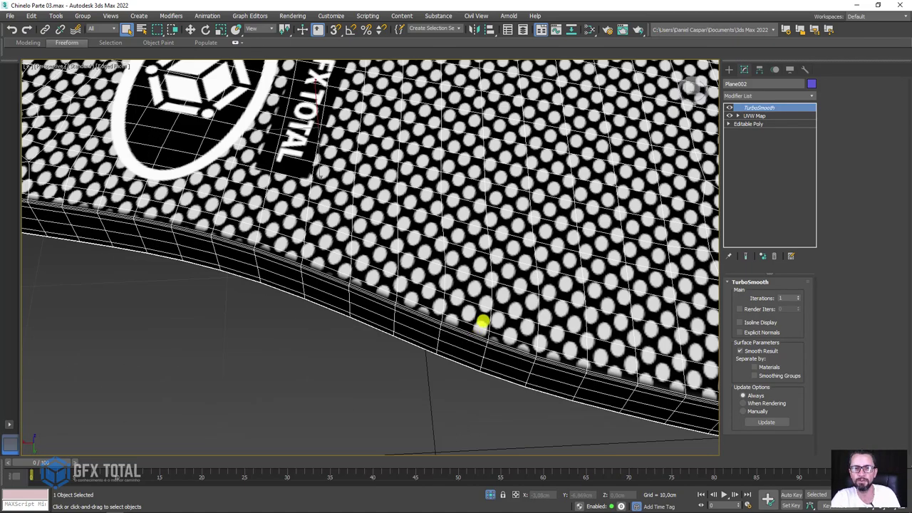
pyautogui.scroll(2, 467, 322)
pyautogui.scroll(2, 436, 325)
pyautogui.press('F4')
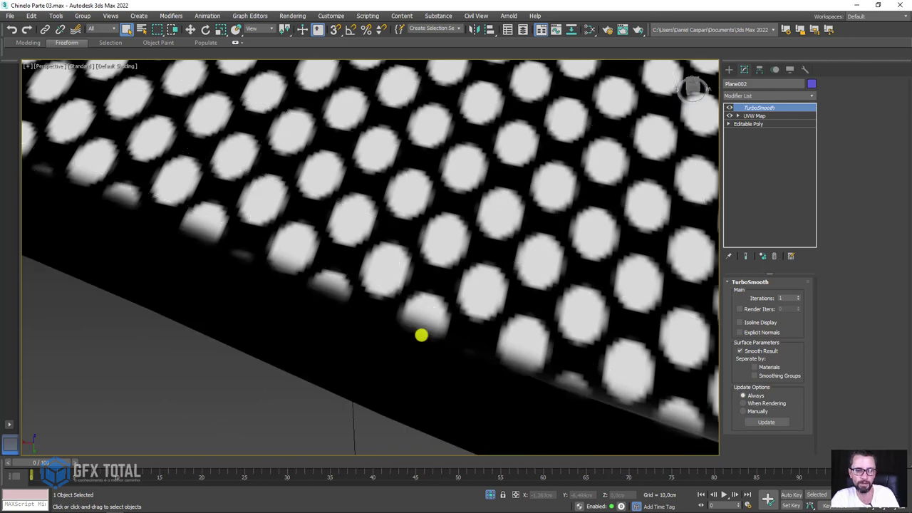
pyautogui.scroll(2, 421, 332)
pyautogui.scroll(2, 291, 277)
pyautogui.scroll(-3, 363, 309)
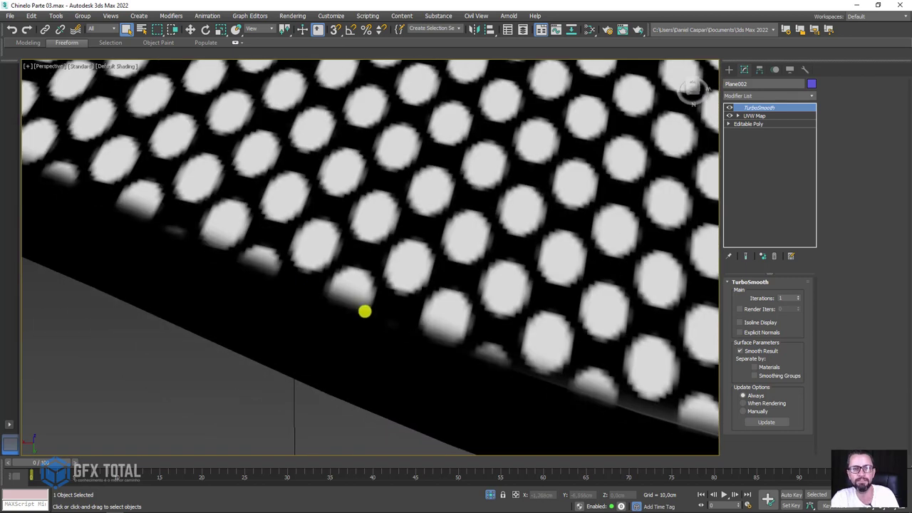
pyautogui.scroll(-1, 363, 305)
pyautogui.scroll(-5, 364, 306)
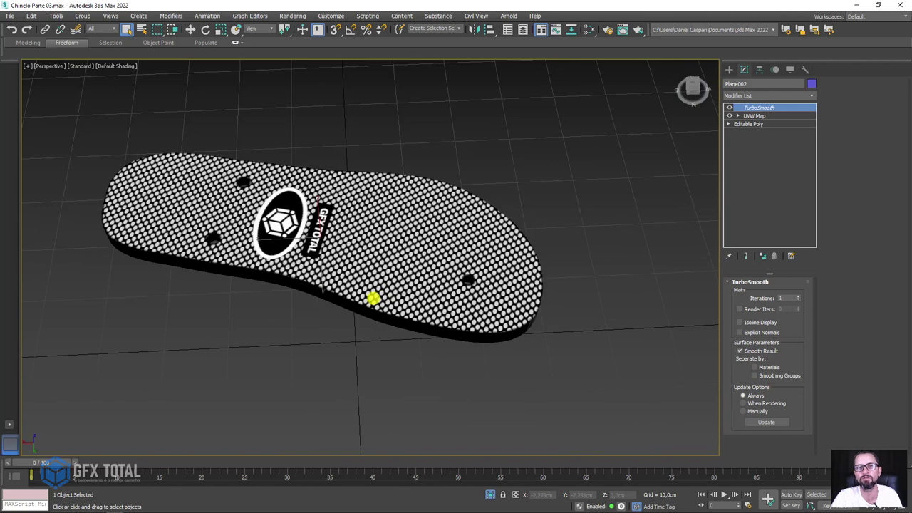
# Orbit around the sole to inspect the dot pattern and GFX TOTAL logo along its edges
pyautogui.moveTo(345, 306)
pyautogui.keyDown('alt'); pyautogui.mouseDown(button='middle')
pyautogui.moveTo(396, 301)
pyautogui.moveTo(434, 285)
pyautogui.mouseUp(button='middle'); pyautogui.keyUp('alt')
pyautogui.scroll(5, 407, 165)
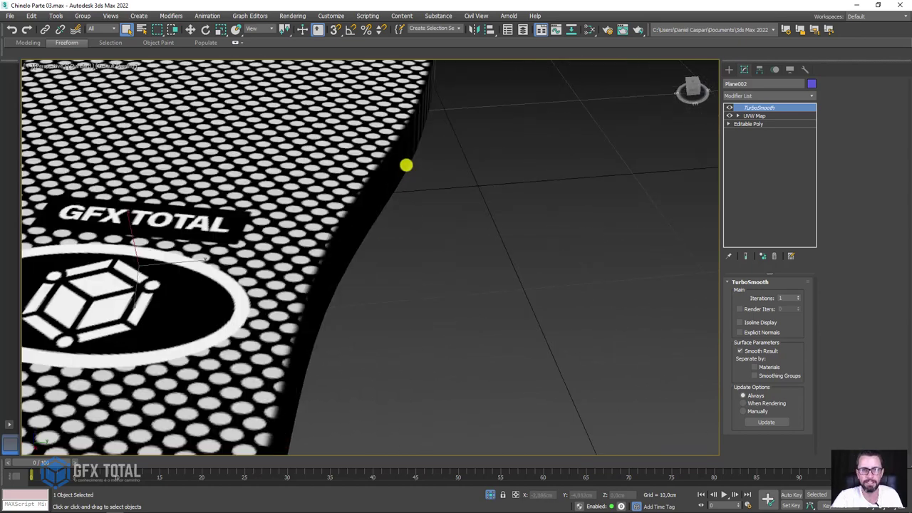
pyautogui.scroll(2, 371, 138)
pyautogui.scroll(1, 371, 137)
pyautogui.scroll(2, 370, 146)
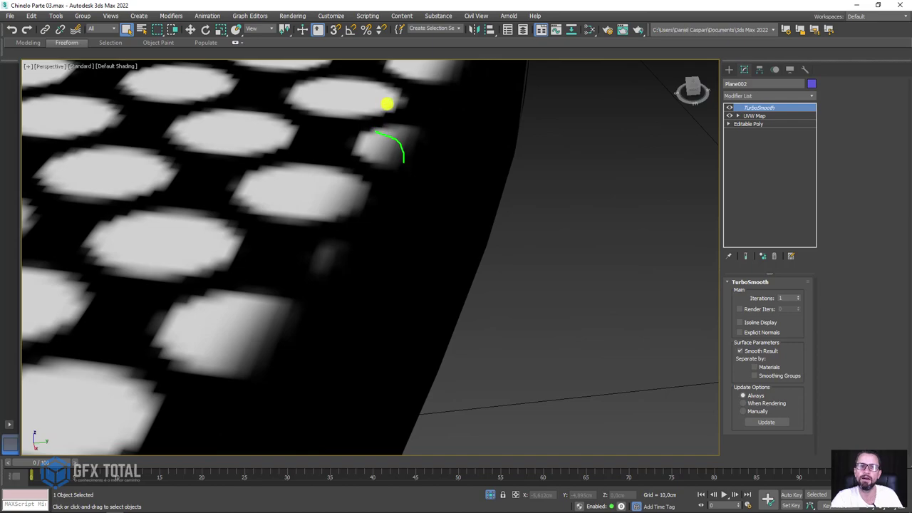
pyautogui.scroll(-10, 434, 140)
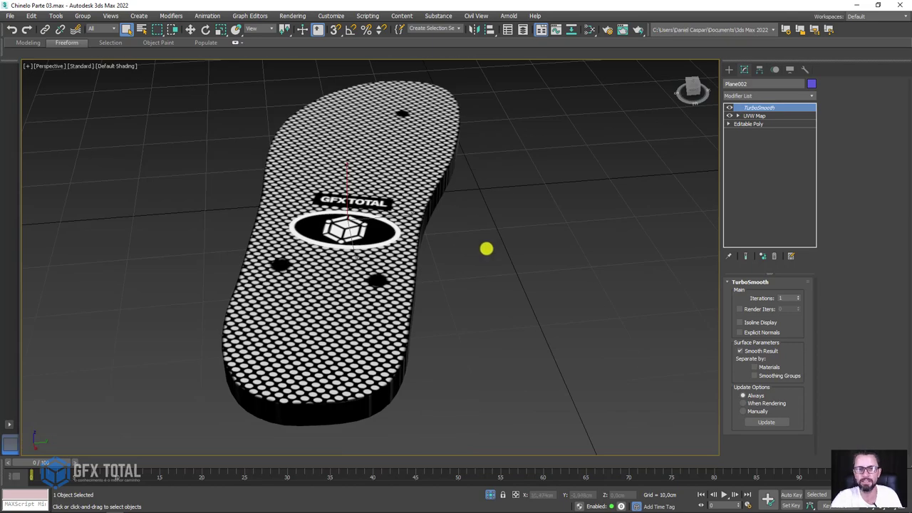
pyautogui.moveTo(486, 249)
pyautogui.keyDown('alt'); pyautogui.mouseDown(button='middle')
pyautogui.moveTo(420, 230)
pyautogui.moveTo(325, 252)
pyautogui.mouseUp(button='middle'); pyautogui.keyUp('alt')
pyautogui.scroll(4, 258, 232)
pyautogui.moveTo(258, 233)
pyautogui.keyDown('alt'); pyautogui.mouseDown(button='middle')
pyautogui.moveTo(357, 195)
pyautogui.moveTo(368, 244)
pyautogui.mouseUp(button='middle'); pyautogui.keyUp('alt')
pyautogui.scroll(5, 406, 261)
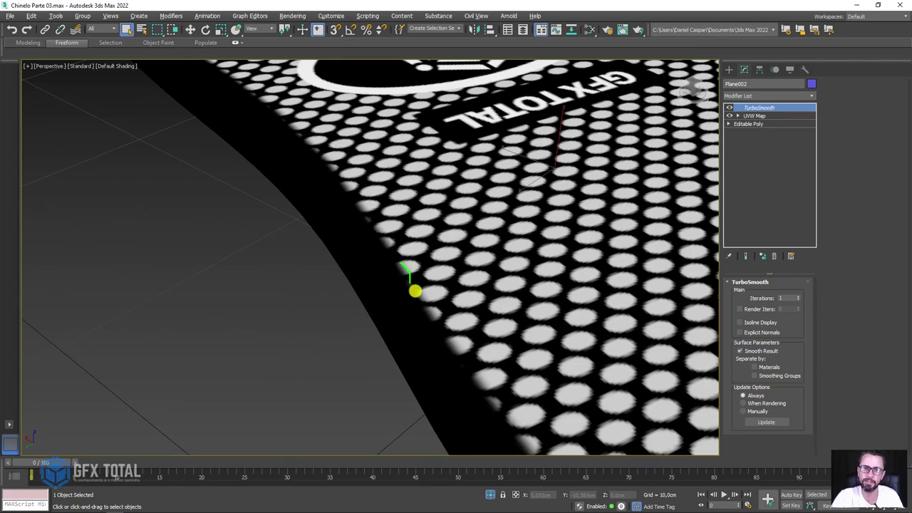
pyautogui.scroll(-10, 422, 302)
pyautogui.moveTo(417, 295)
pyautogui.keyDown('alt'); pyautogui.mouseDown(button='middle')
pyautogui.moveTo(442, 362)
pyautogui.moveTo(479, 228)
pyautogui.moveTo(458, 187)
pyautogui.moveTo(423, 247)
pyautogui.moveTo(332, 304)
pyautogui.moveTo(349, 318)
pyautogui.moveTo(371, 283)
pyautogui.moveTo(393, 336)
pyautogui.mouseUp(button='middle'); pyautogui.keyUp('alt')
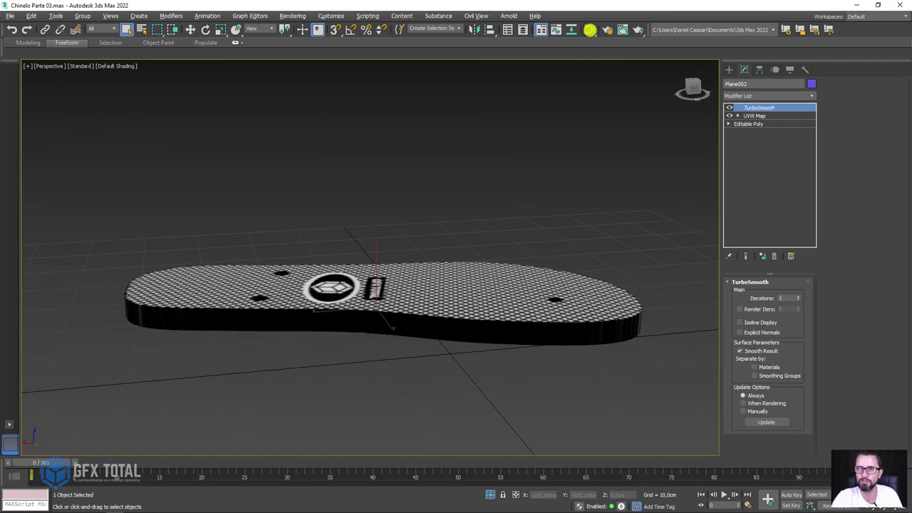
pyautogui.click(590, 29)
# Orbit the viewport to look down on the top of the sole
pyautogui.scroll(-5, 240, 188)
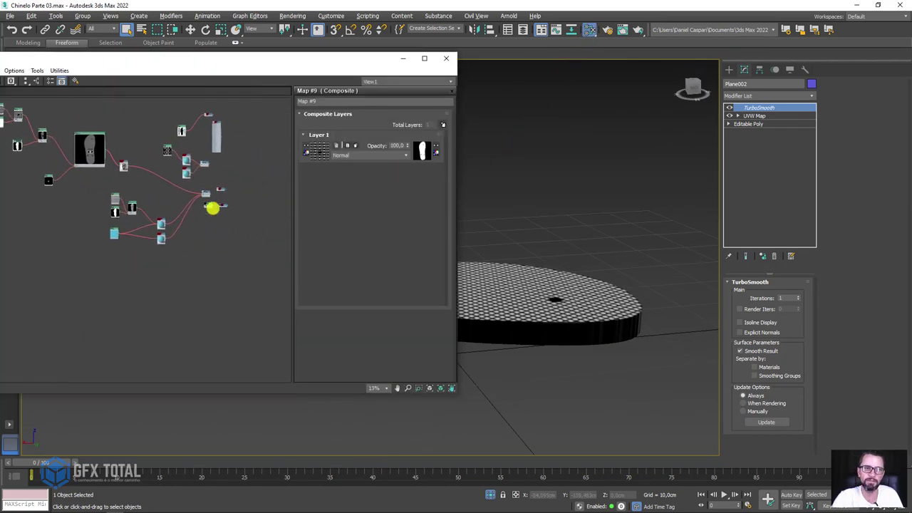
pyautogui.scroll(5, 212, 208)
pyautogui.scroll(3, 206, 167)
pyautogui.scroll(1, 200, 165)
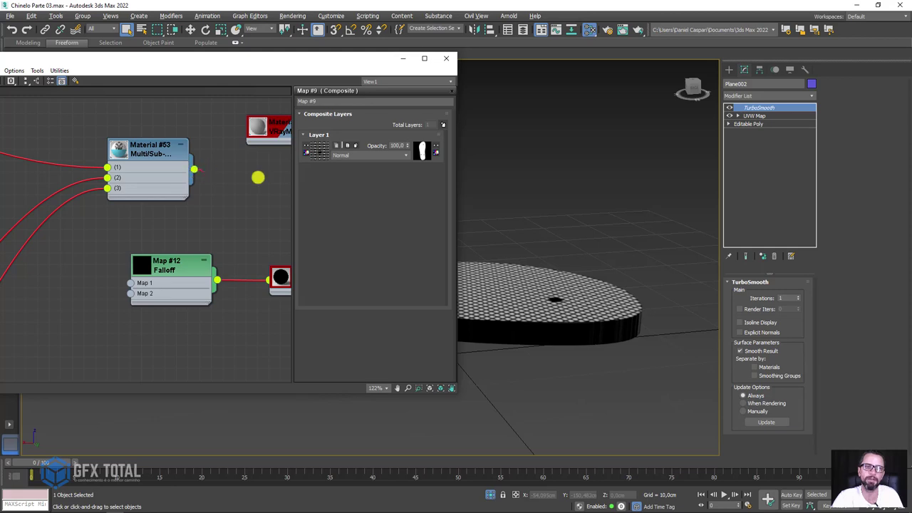
pyautogui.click(505, 283)
pyautogui.keyDown('alt'); pyautogui.moveTo(527, 245); pyautogui.dragTo(690, 183, button='middle'); pyautogui.keyUp('alt')
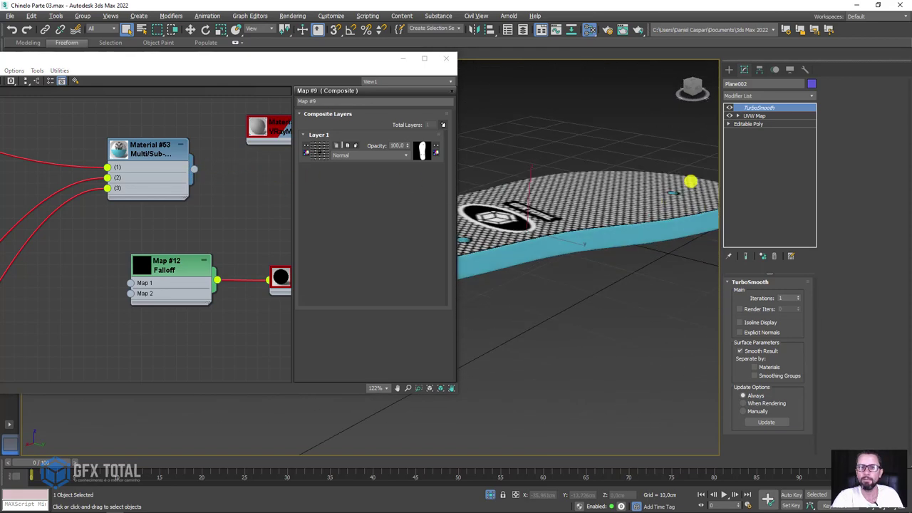
pyautogui.scroll(-2, 230, 189)
# Disconnect the sole texture from the Parte de cima material's Diffuse map slot
pyautogui.doubleClick(173, 206)
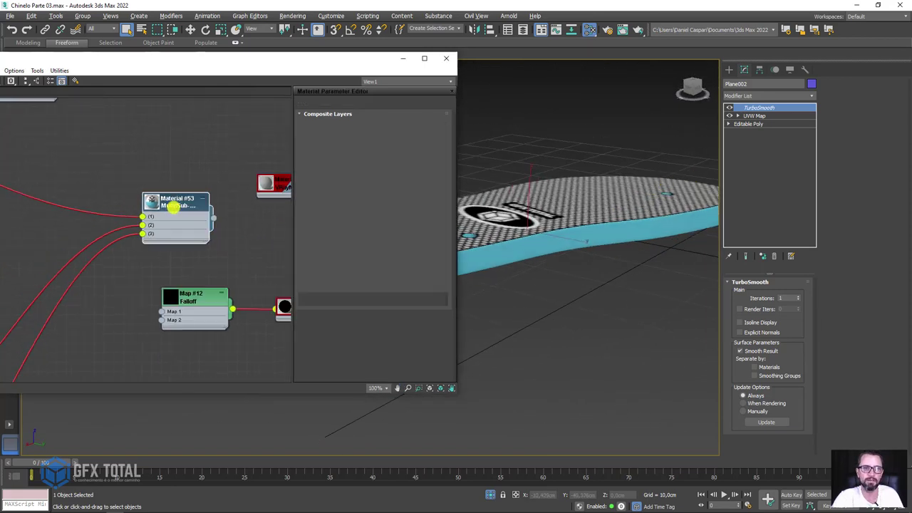
pyautogui.scroll(-3, 91, 209)
pyautogui.scroll(-2, 102, 230)
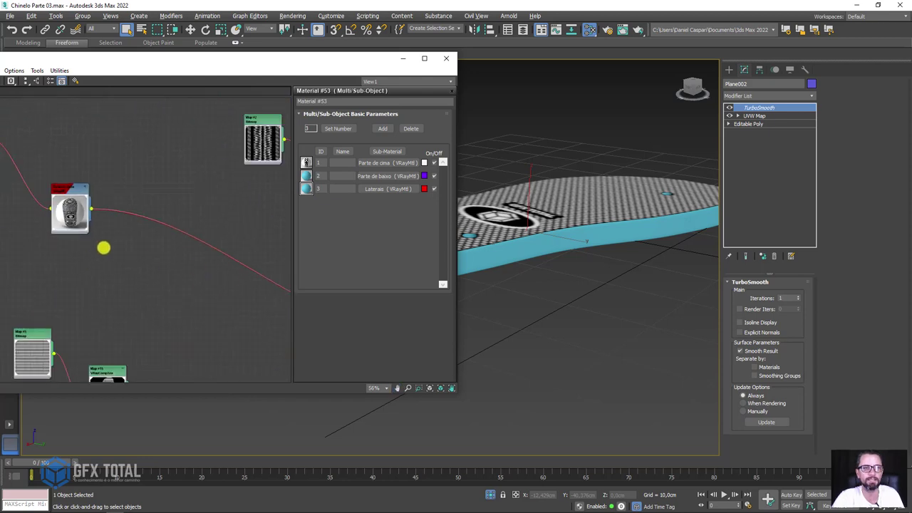
pyautogui.moveTo(103, 248); pyautogui.dragTo(285, 317, button='middle')
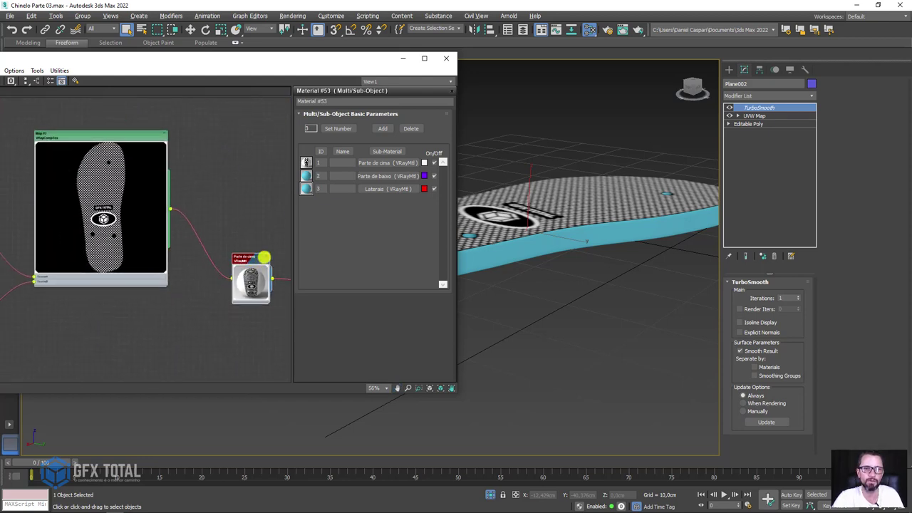
pyautogui.doubleClick(259, 260)
pyautogui.scroll(3, 240, 304)
pyautogui.scroll(2, 248, 297)
pyautogui.moveTo(248, 297); pyautogui.dragTo(212, 238)
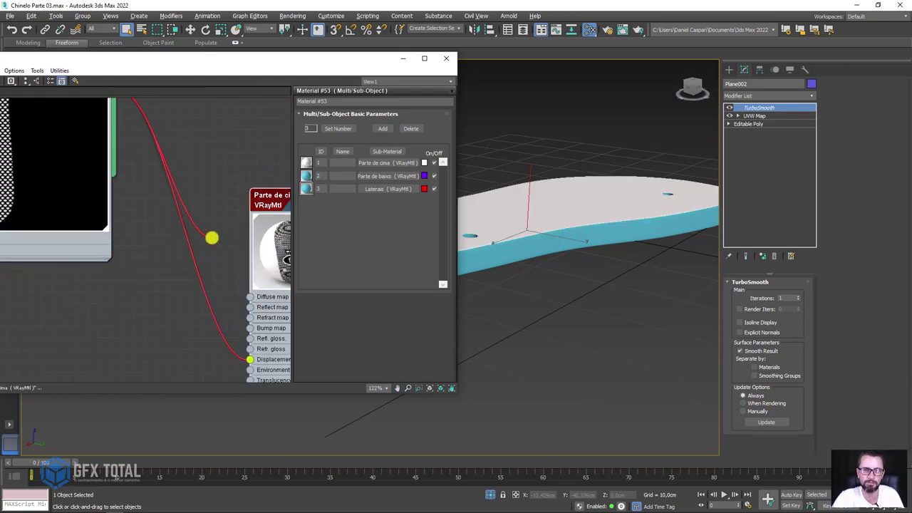
pyautogui.click(268, 205)
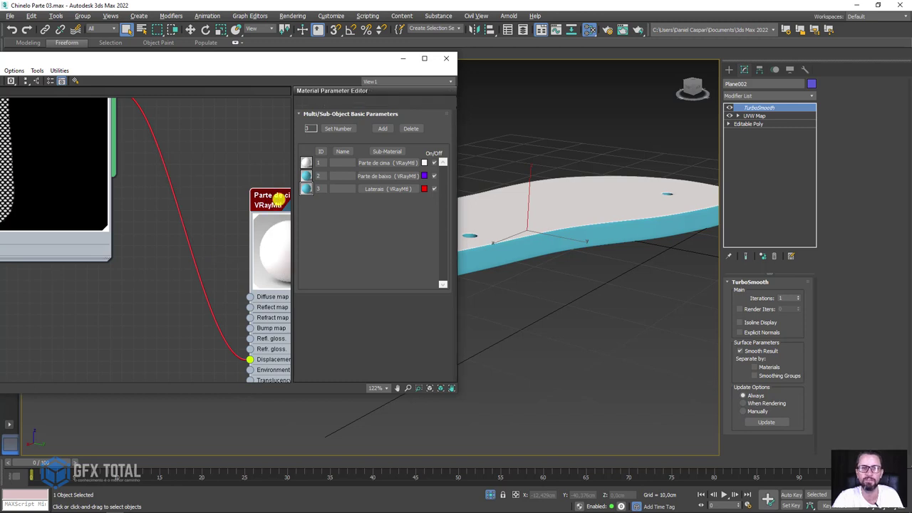
# Set the Parte de cima diffuse colour to a plain light grey
pyautogui.doubleClick(280, 200)
pyautogui.click(349, 125)
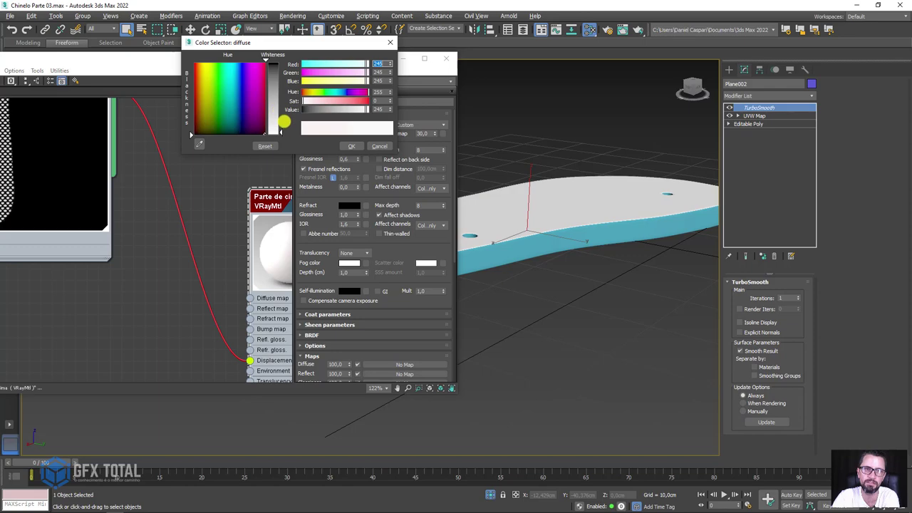
pyautogui.moveTo(279, 131); pyautogui.dragTo(280, 122)
pyautogui.click(349, 145)
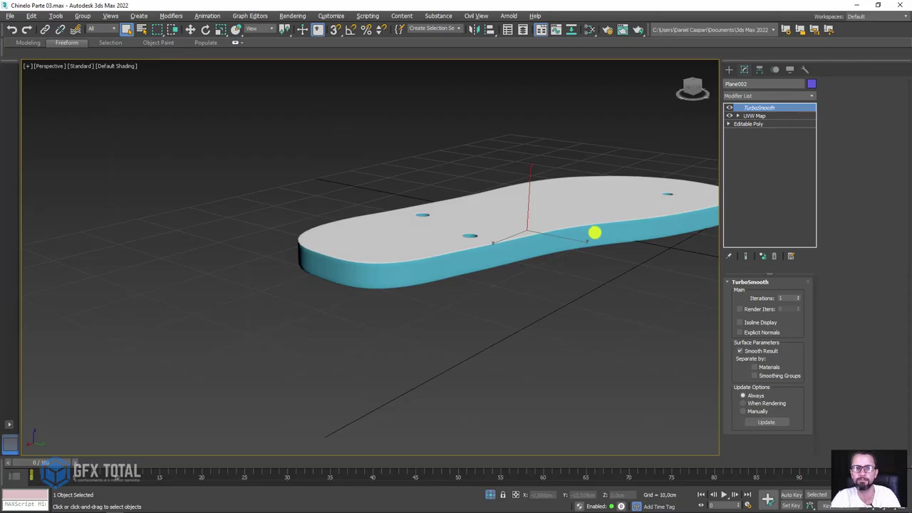
# Exit isolation to show the whole flip-flop, then render PhysCamera001 with Shift+Q
pyautogui.scroll(-3, 523, 276)
pyautogui.keyDown('alt'); pyautogui.moveTo(524, 276); pyautogui.dragTo(403, 335, button='middle'); pyautogui.keyUp('alt')
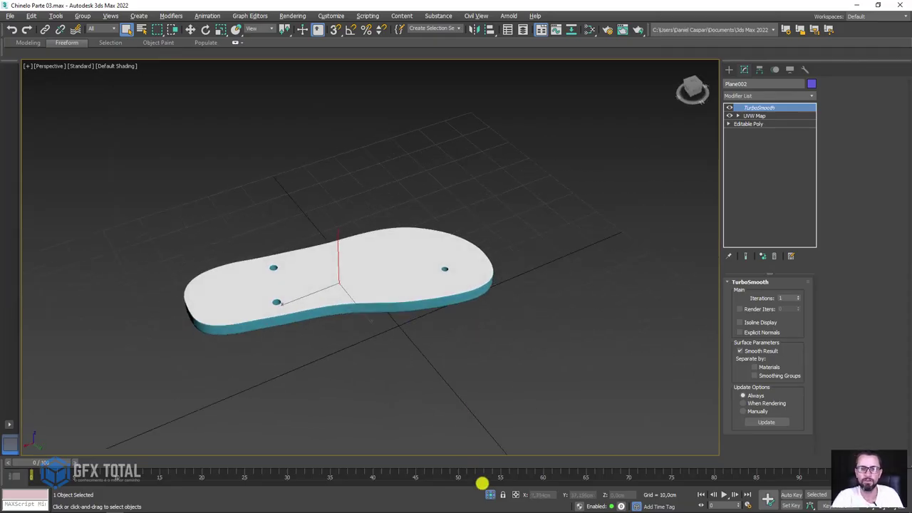
pyautogui.click(490, 492)
pyautogui.scroll(-3, 579, 353)
pyautogui.scroll(-3, 519, 334)
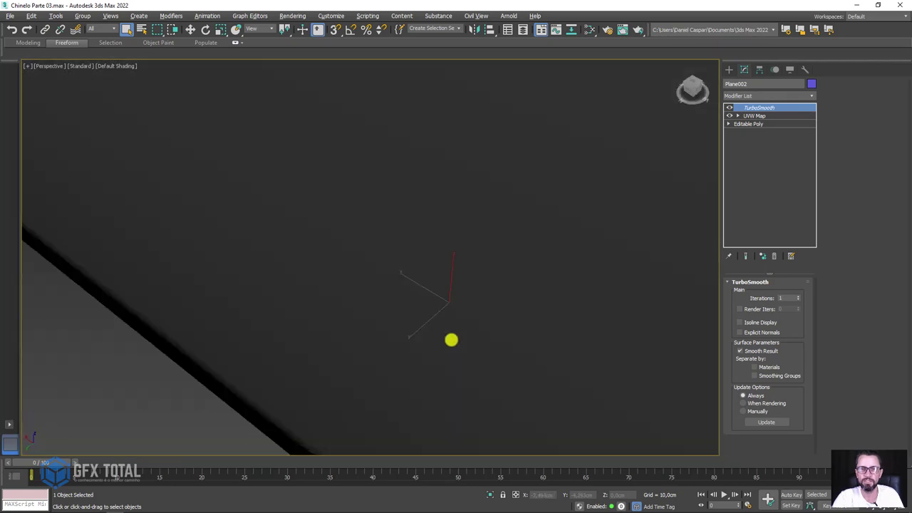
pyautogui.scroll(-3, 452, 340)
pyautogui.scroll(-2, 600, 317)
pyautogui.keyDown('alt'); pyautogui.moveTo(524, 314); pyautogui.dragTo(492, 291, button='middle'); pyautogui.keyUp('alt')
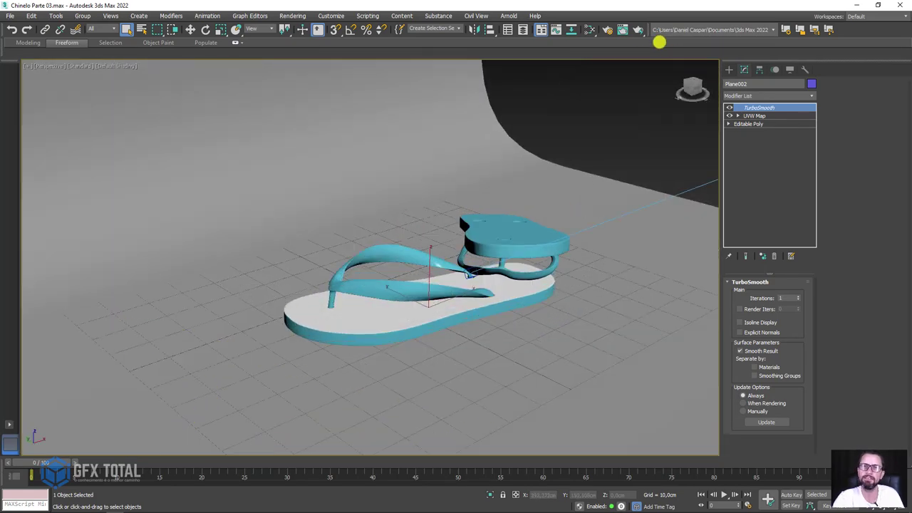
pyautogui.hotkey('shift', 'q')
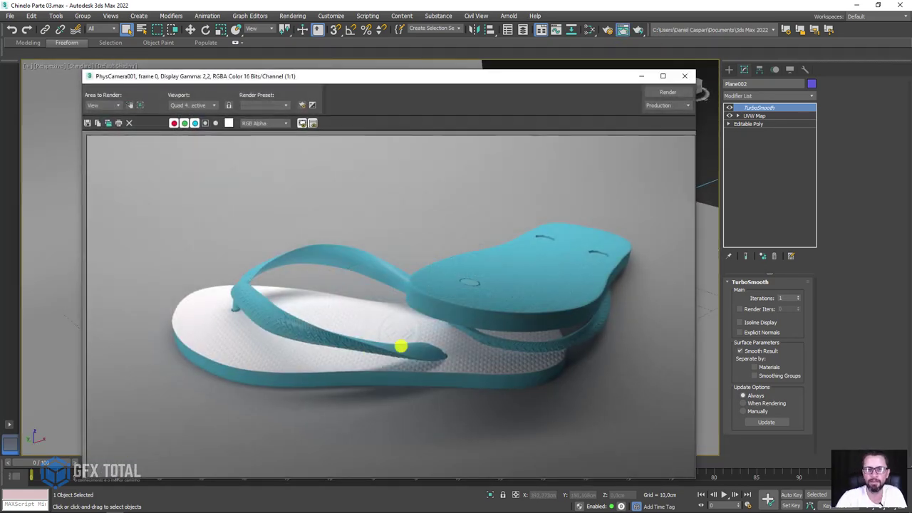
pyautogui.scroll(5, 373, 334)
pyautogui.scroll(-2, 423, 340)
pyautogui.scroll(-2, 426, 346)
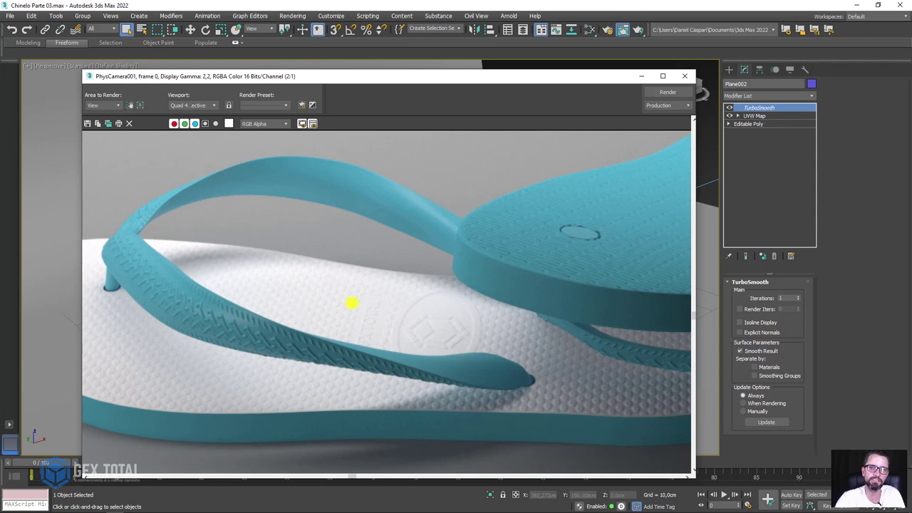
pyautogui.scroll(-2, 634, 243)
pyautogui.scroll(-2, 569, 279)
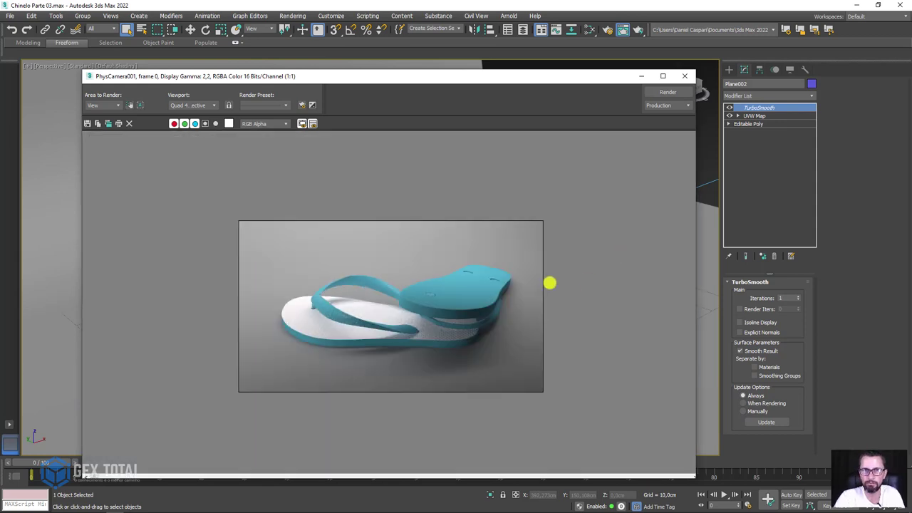
pyautogui.scroll(2, 549, 282)
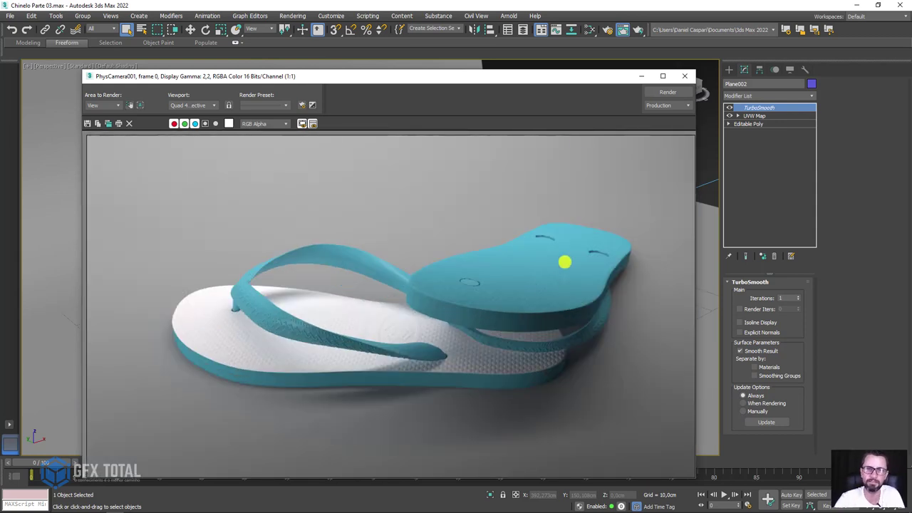
pyautogui.moveTo(478, 77); pyautogui.dragTo(439, 56)
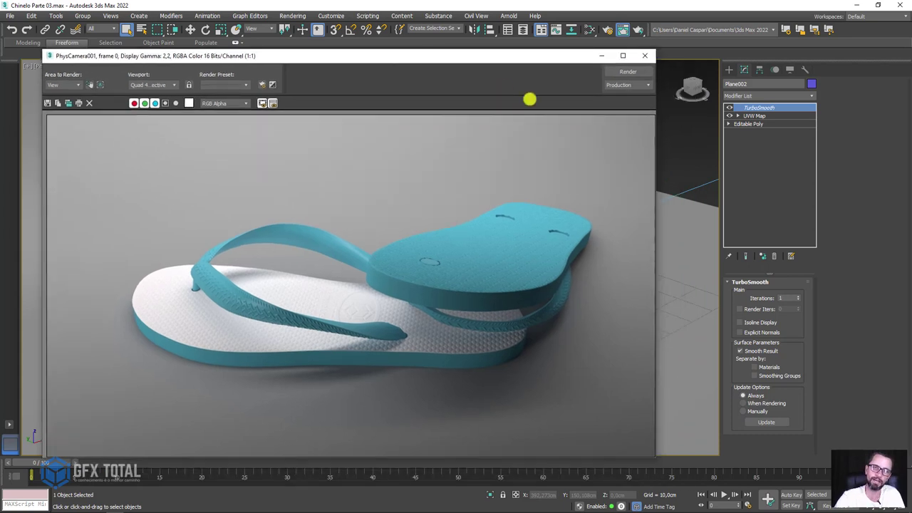